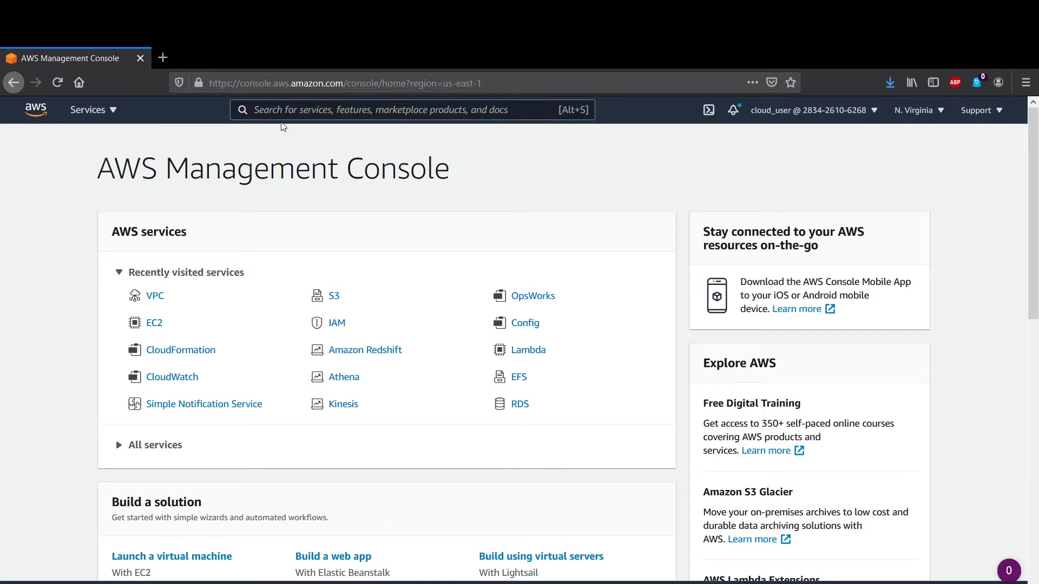
left_click(281, 115)
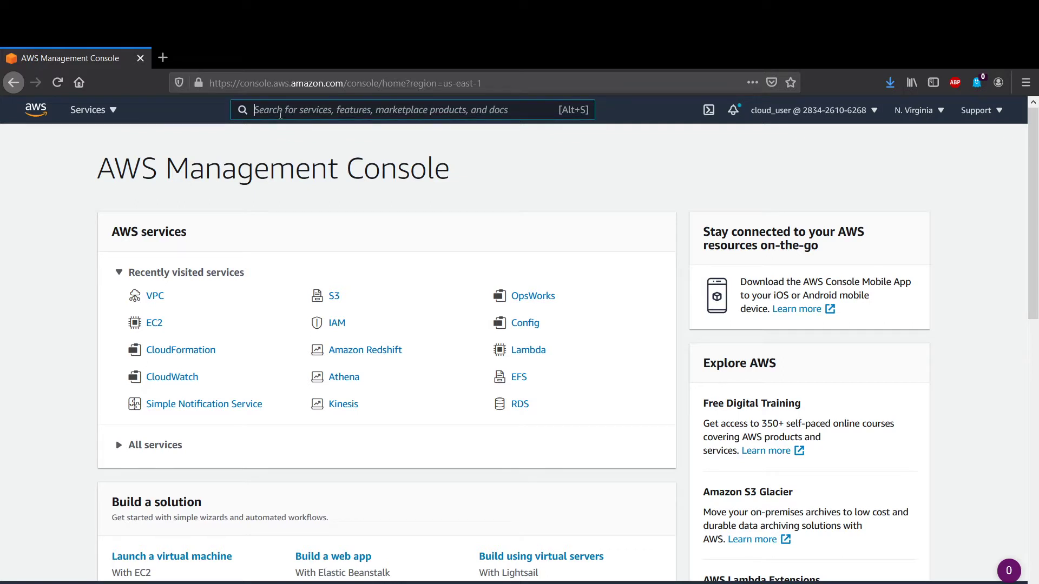
type("ec2")
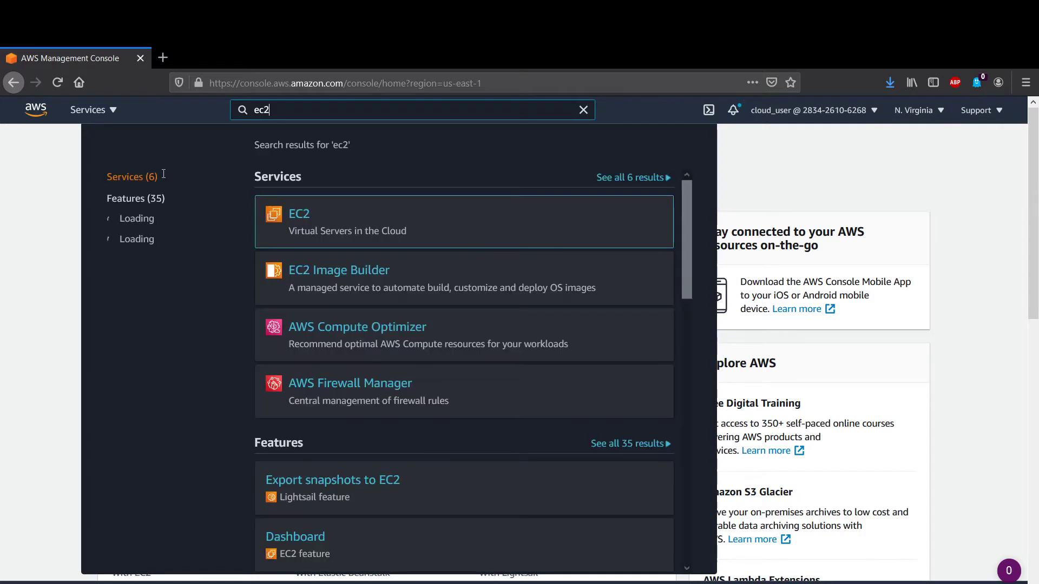
left_click(46, 241)
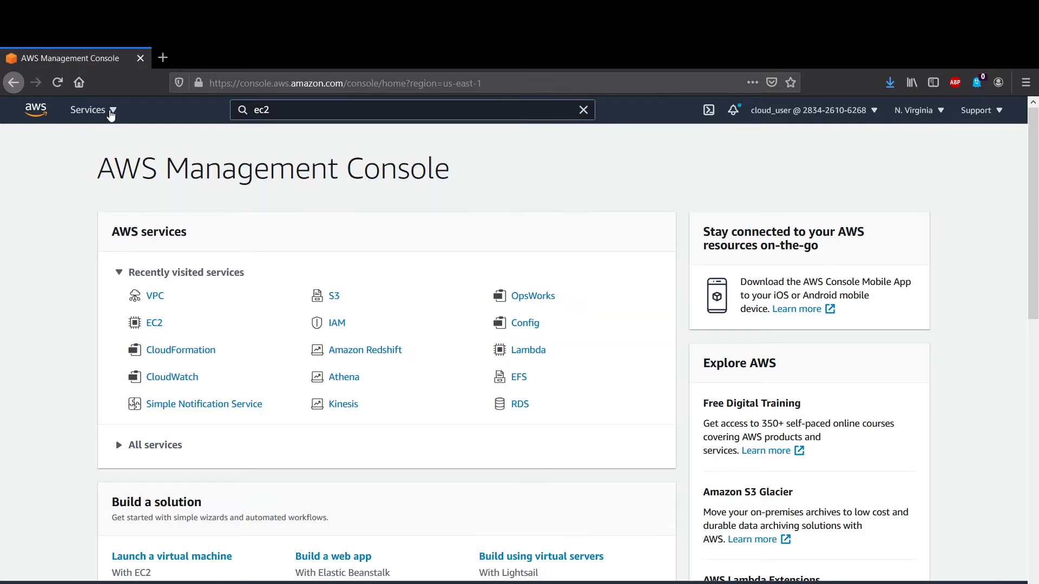
Step: Browse the full list of AWS services and open the EC2 service from the favorites
left_click(111, 113)
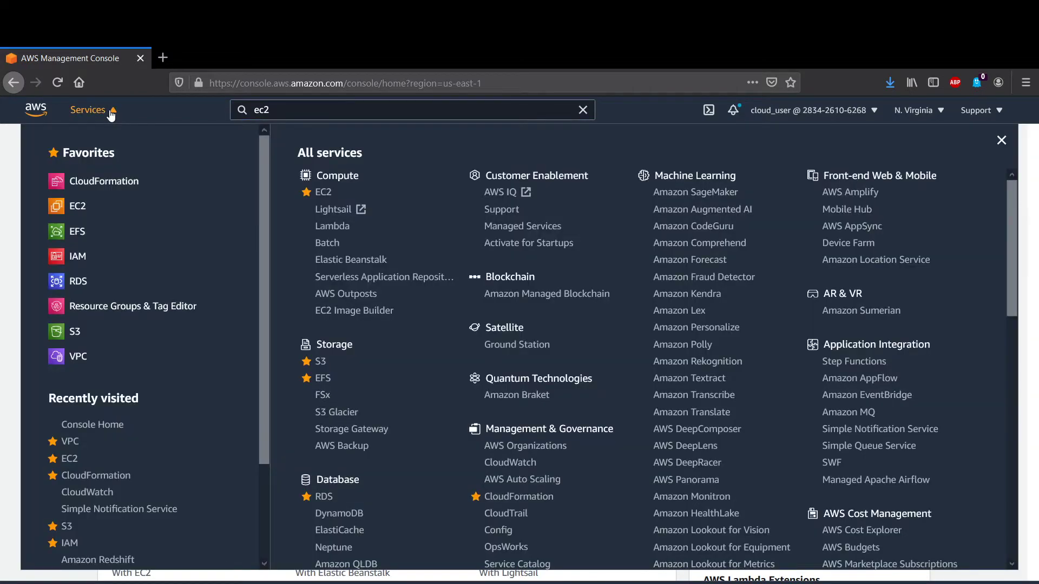
scroll(504, 255, "down", 9)
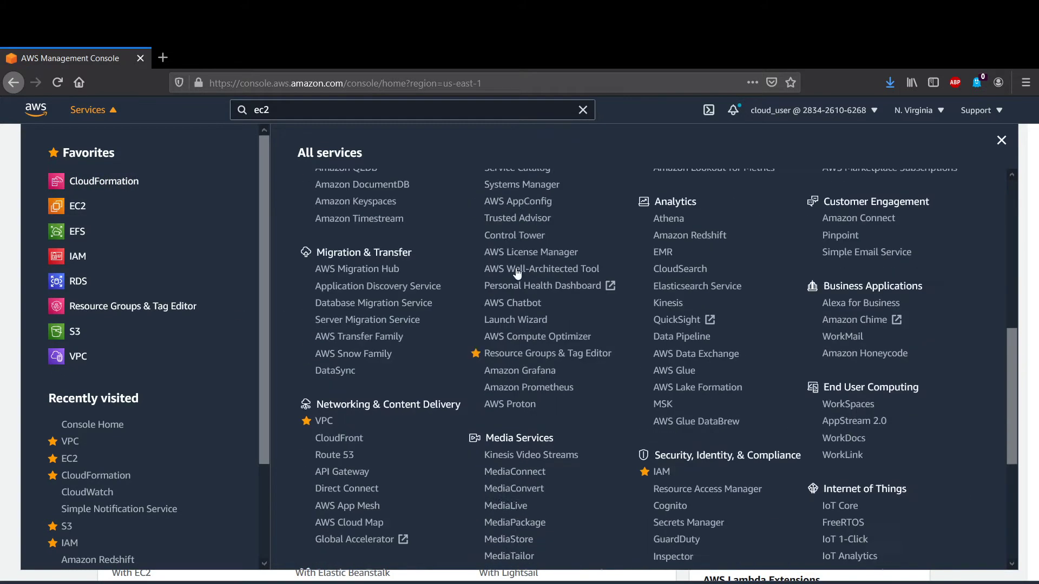
scroll(487, 278, "up", 4)
scroll(487, 280, "up", 4)
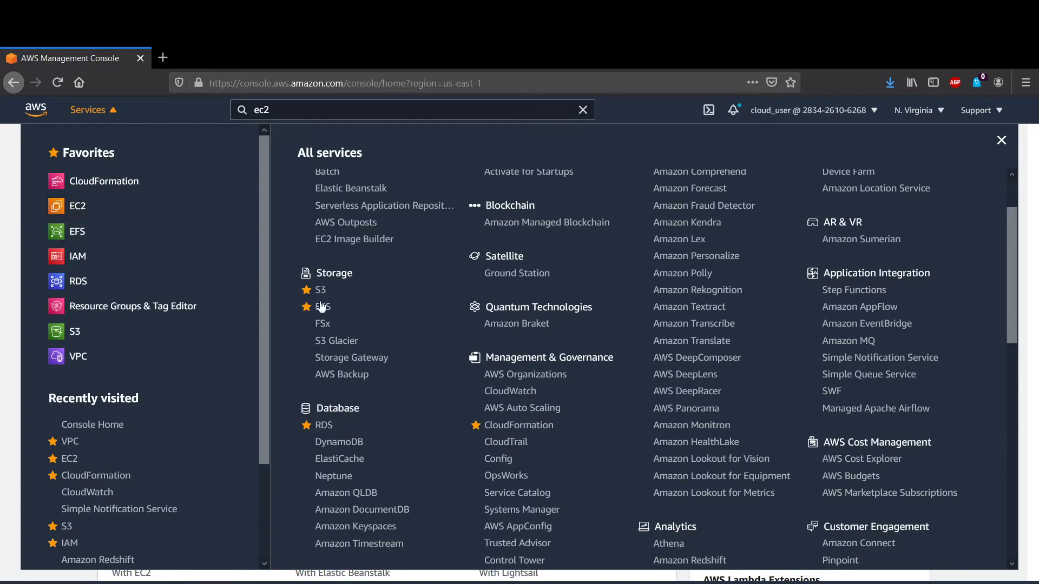
scroll(519, 436, "down", 8)
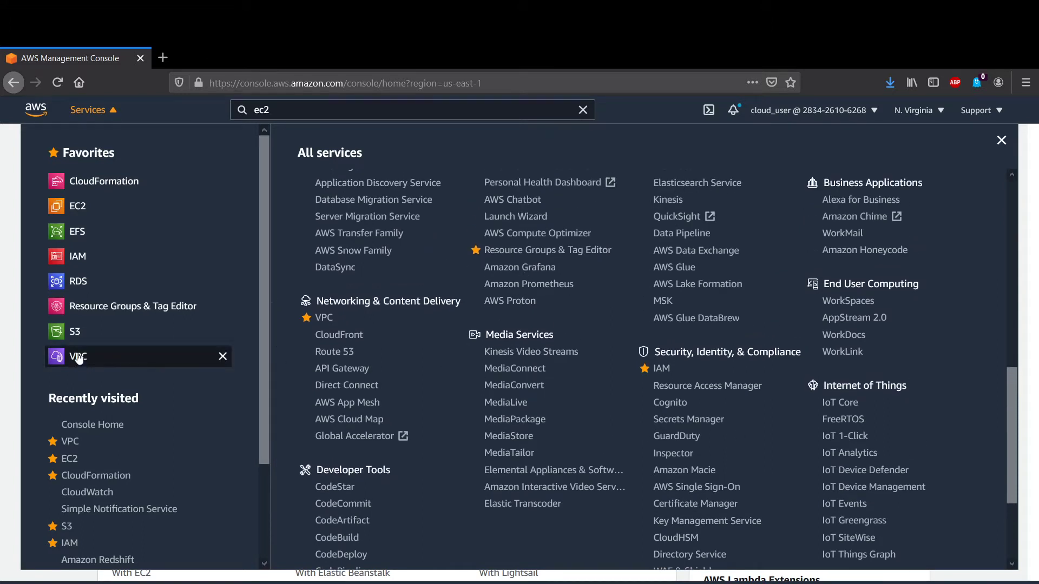
left_click(78, 206)
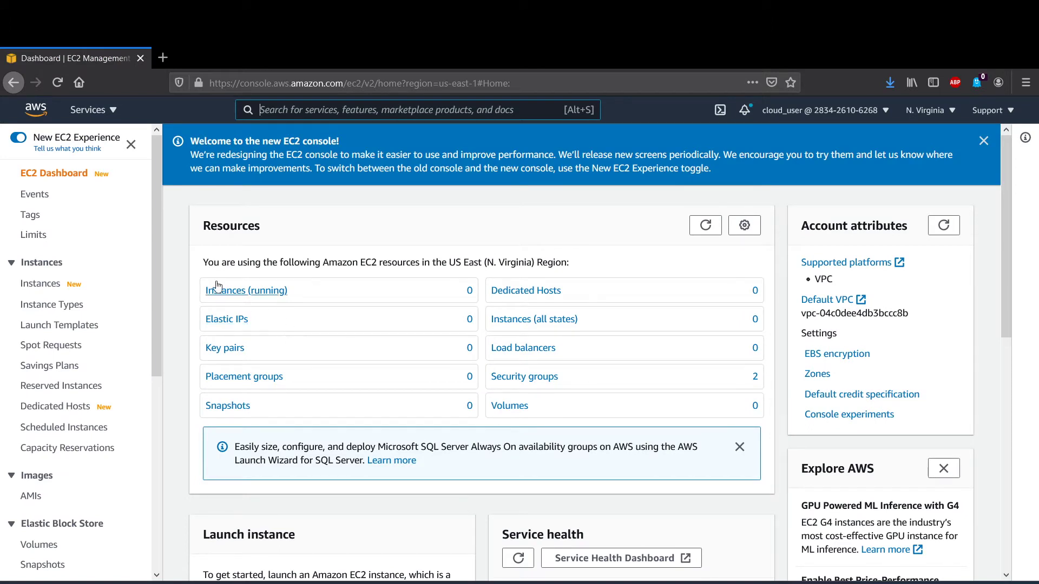
Step: Look at the EC2 instances list and open the Security Groups page under Network & Security
left_click(45, 285)
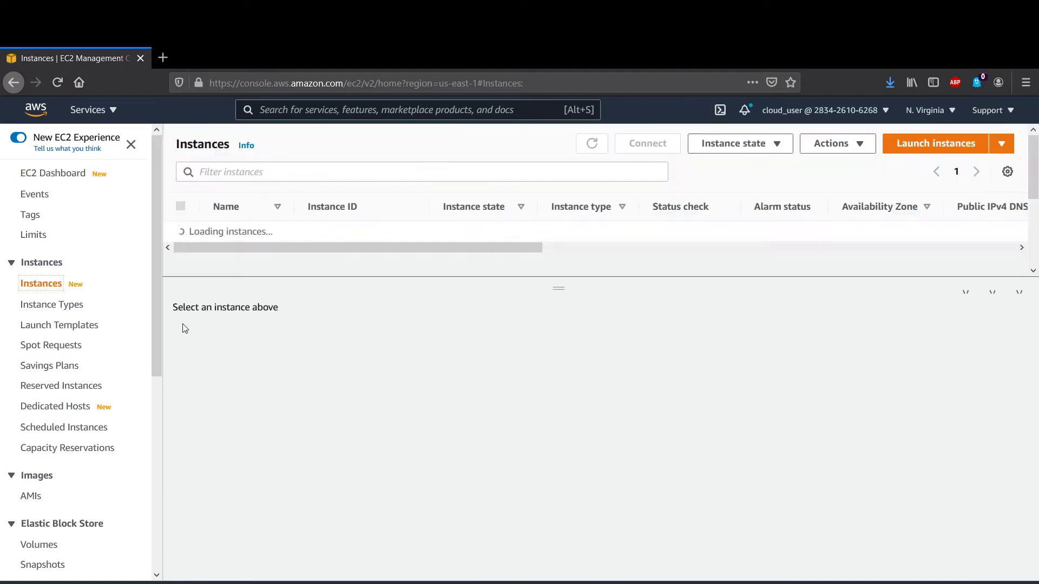
scroll(64, 368, "down", 3)
scroll(62, 370, "down", 2)
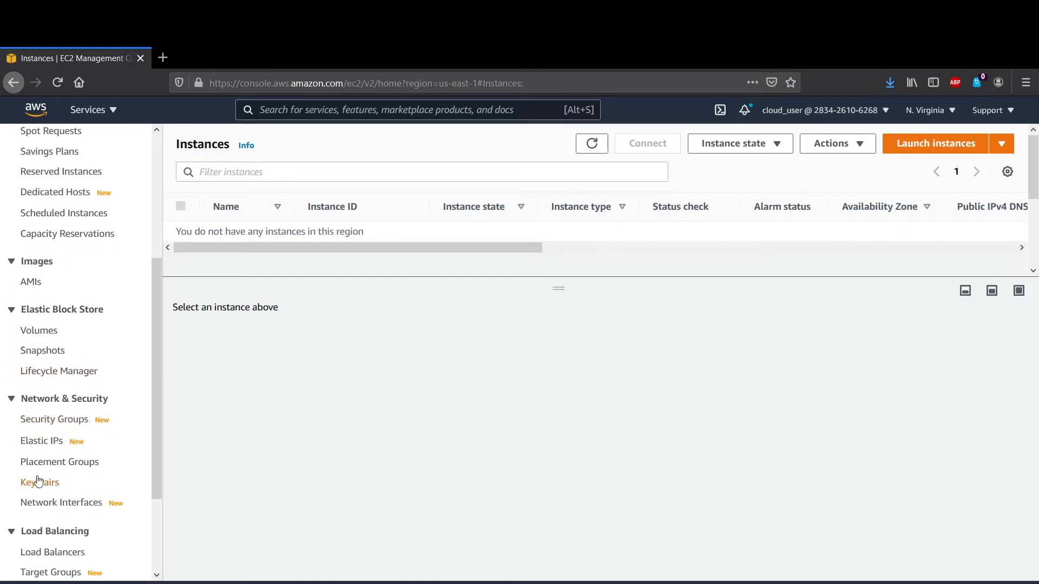
left_click(56, 420)
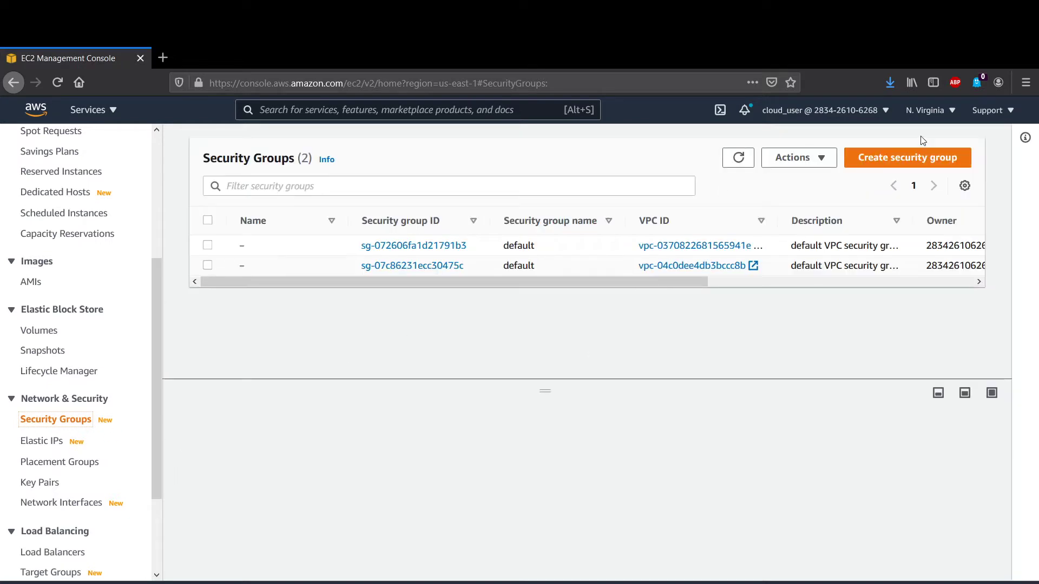
Step: Start a new security group named WS-SG with the description "Web Server SG"
left_click(888, 168)
left_click(272, 312)
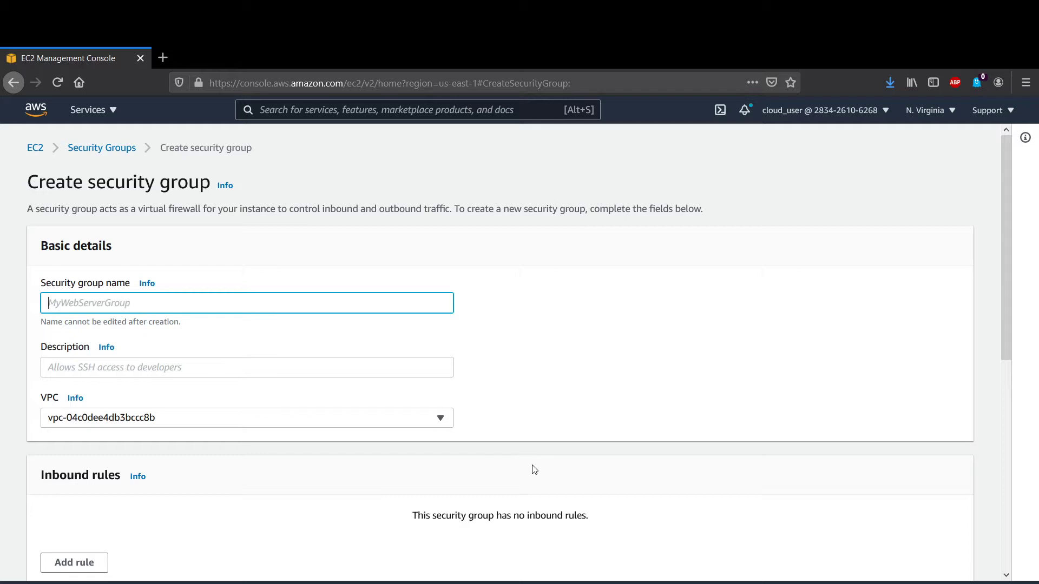
type("WS-SG")
left_click(156, 369)
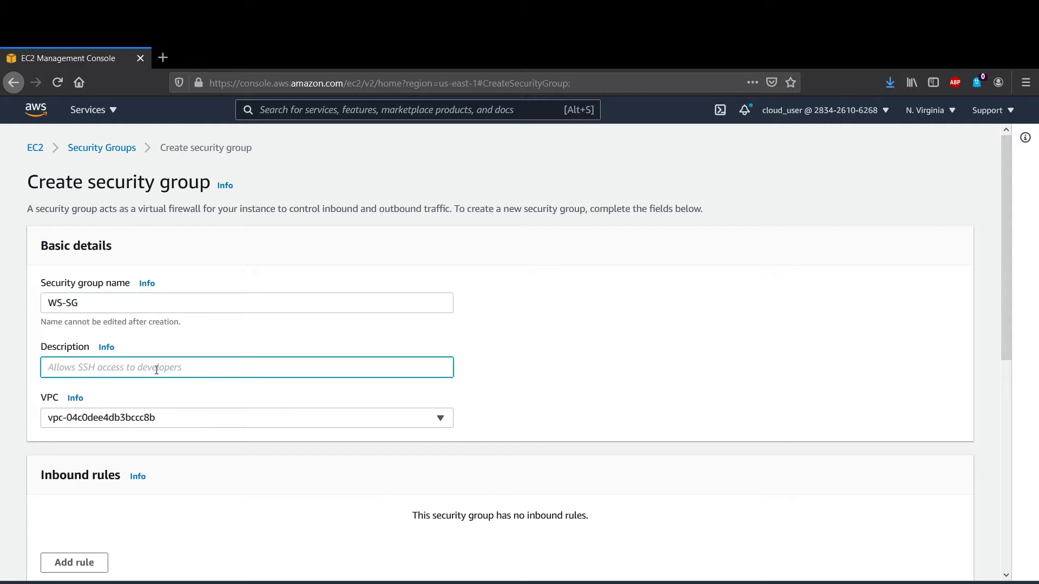
type("Web Server SG")
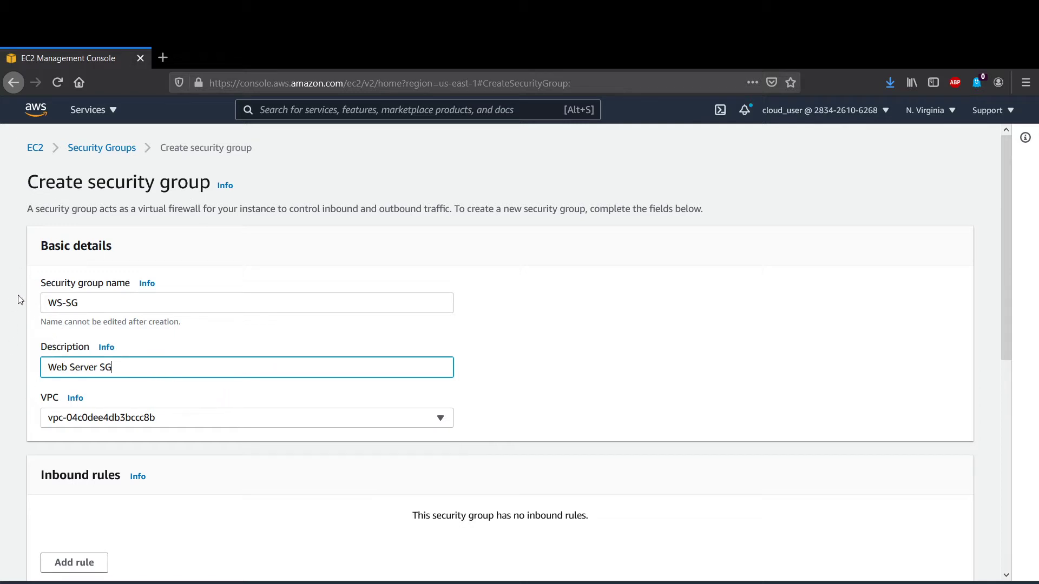
Step: Assign the new security group to the Lab-VPC network instead of the default VPC
scroll(19, 299, "down", 3)
left_click(166, 280)
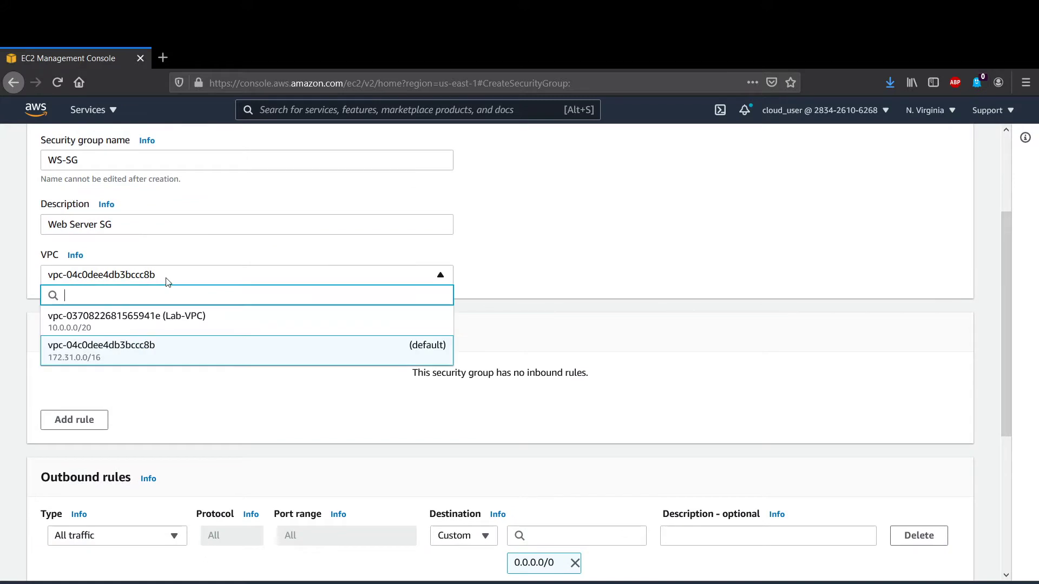
left_click(164, 318)
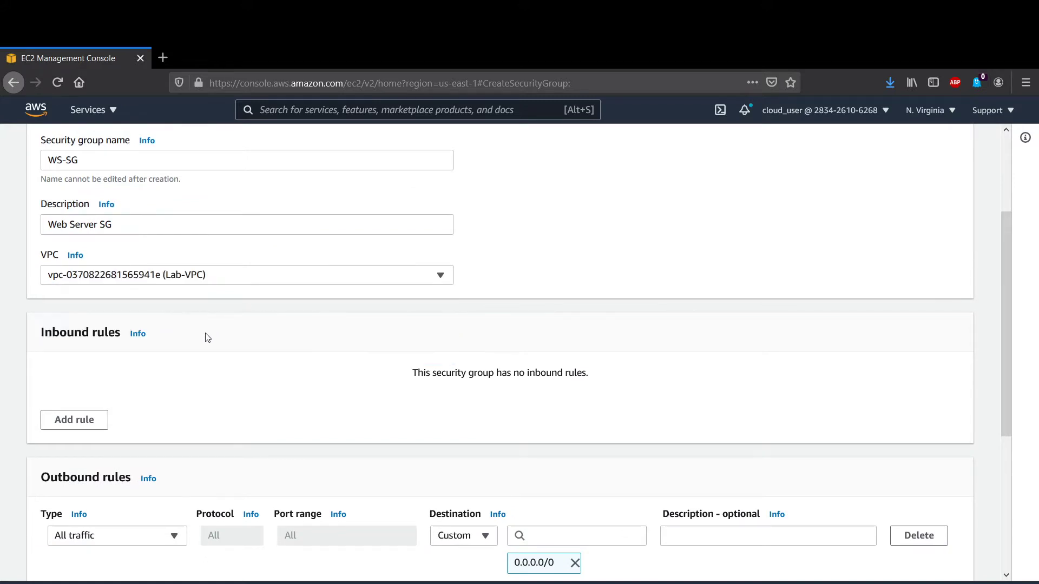
left_click(227, 275)
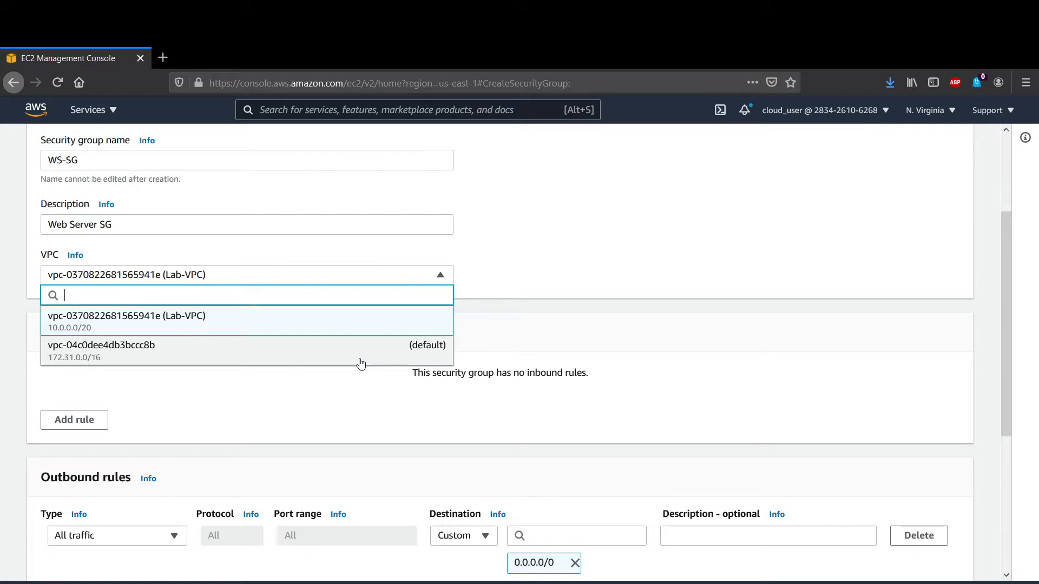
left_click(568, 280)
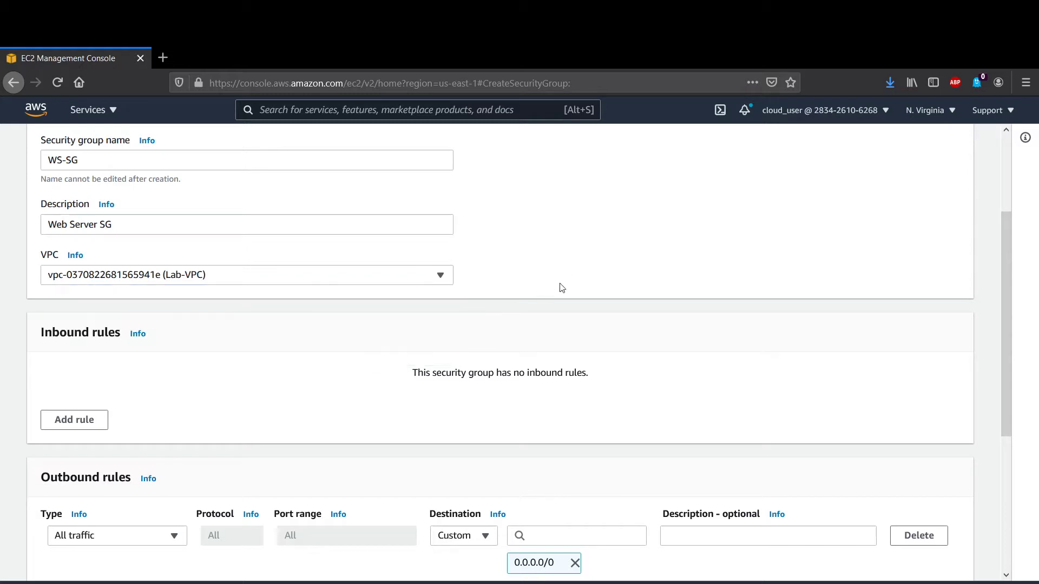
Step: Add an inbound rule of type SSH to the WS-SG security group
scroll(385, 361, "up", 3)
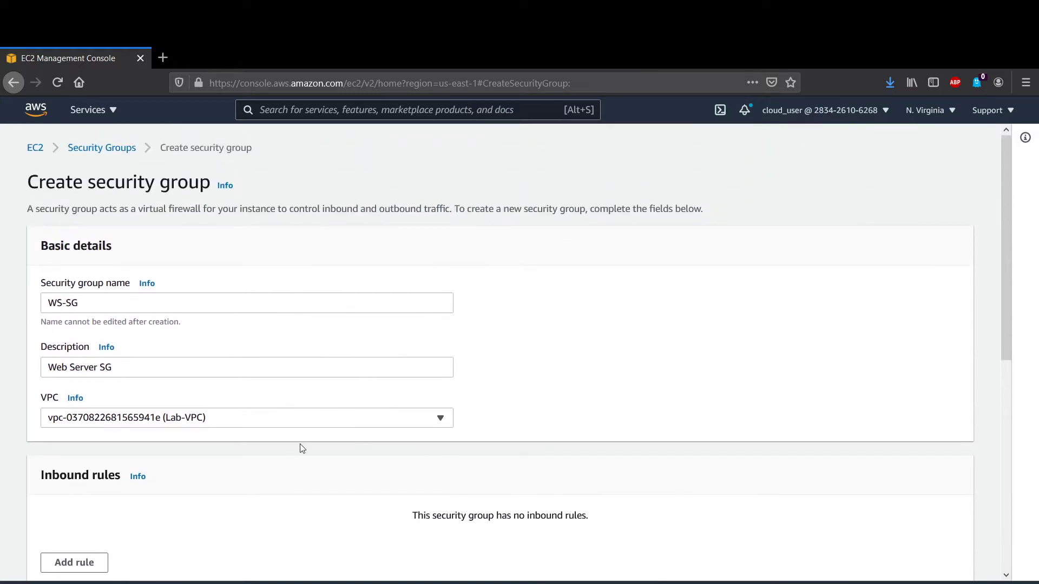
scroll(300, 447, "down", 4)
scroll(209, 371, "up", 3)
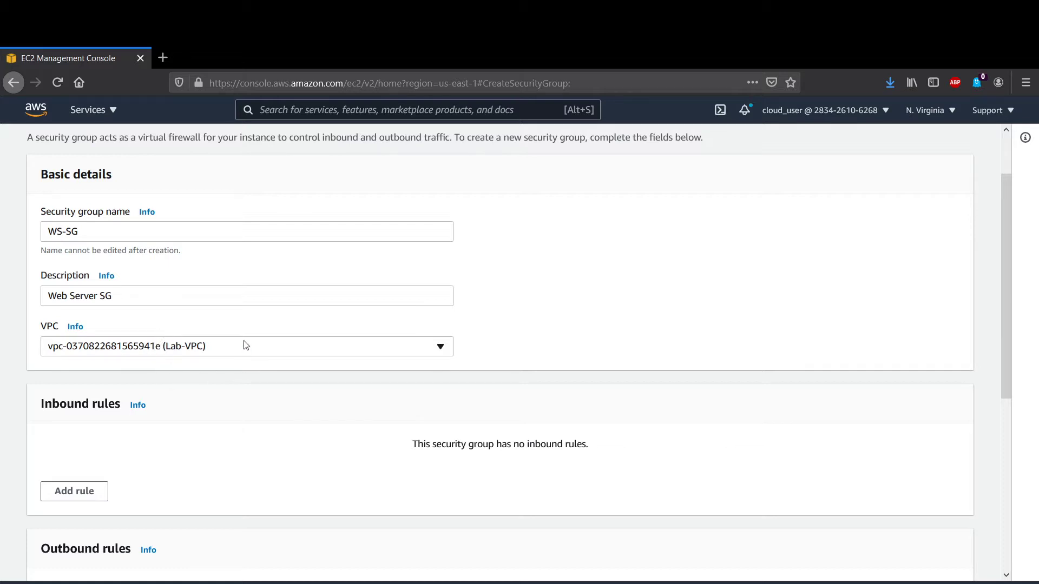
scroll(146, 411, "down", 3)
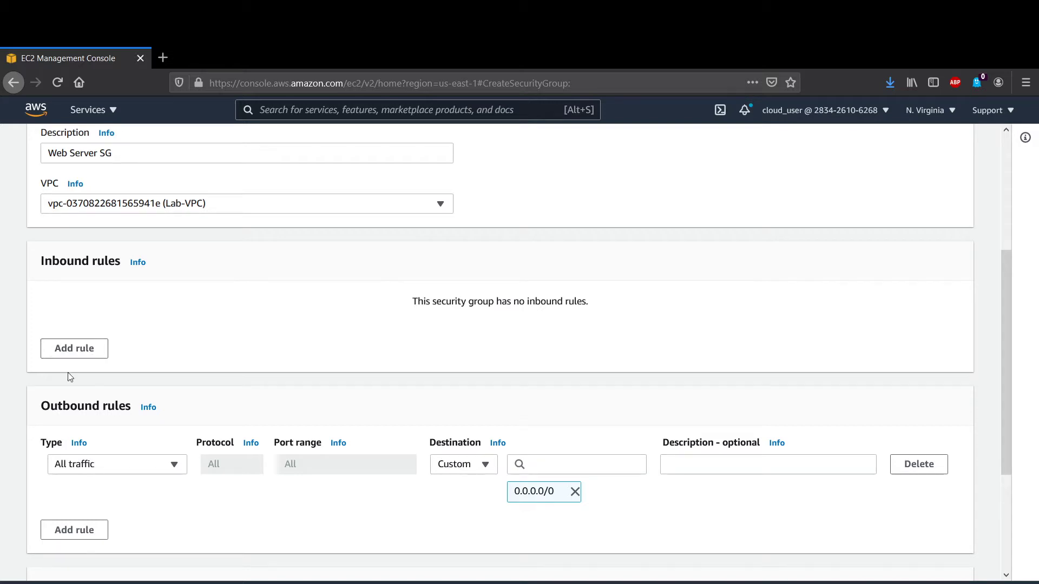
left_click(78, 349)
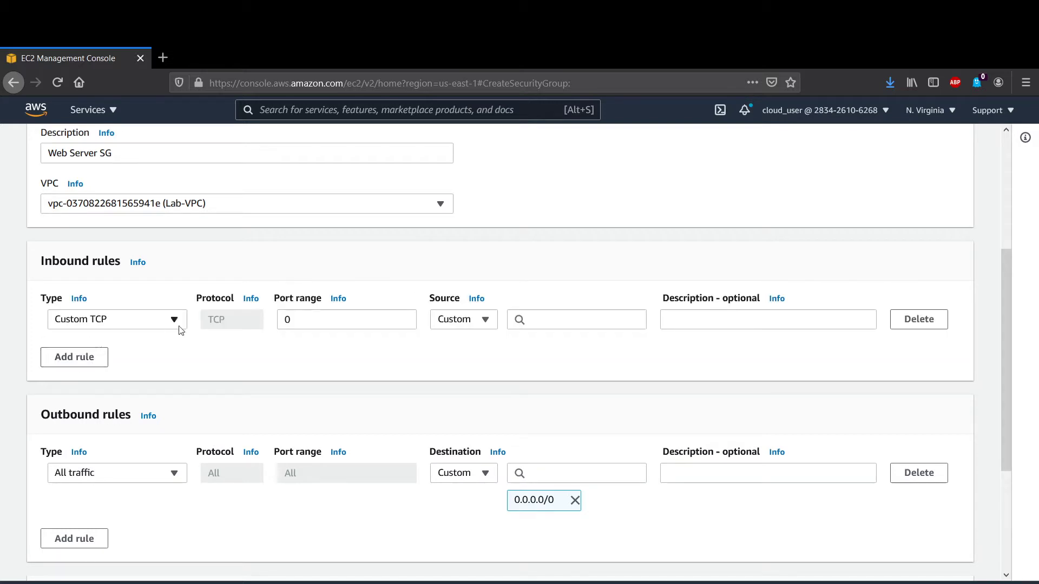
left_click(154, 320)
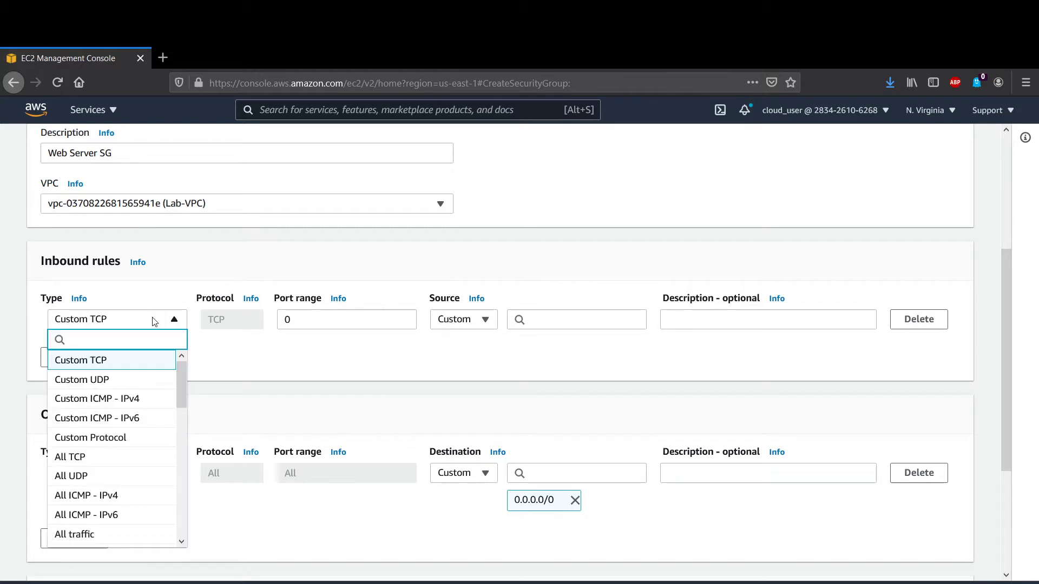
scroll(95, 476, "down", 4)
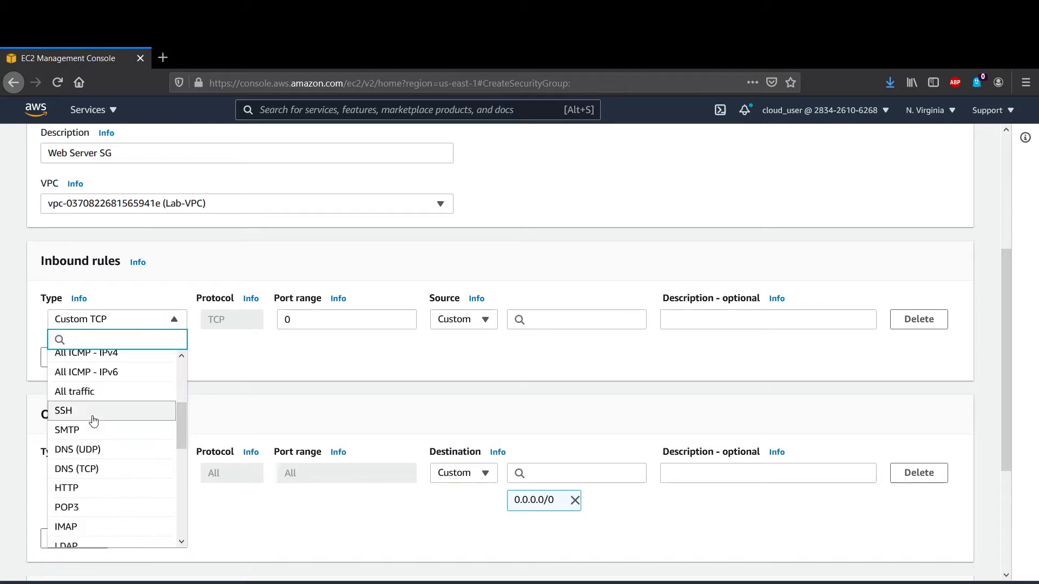
left_click(93, 421)
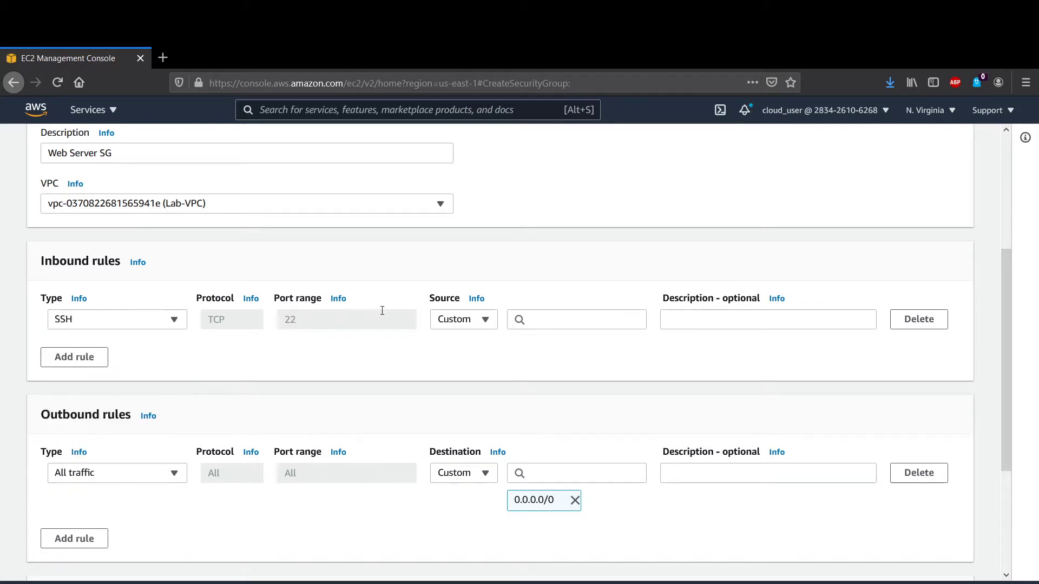
Step: Add a second inbound rule of type HTTP to the WS-SG security group
left_click(81, 357)
left_click(110, 349)
scroll(104, 476, "down", 4)
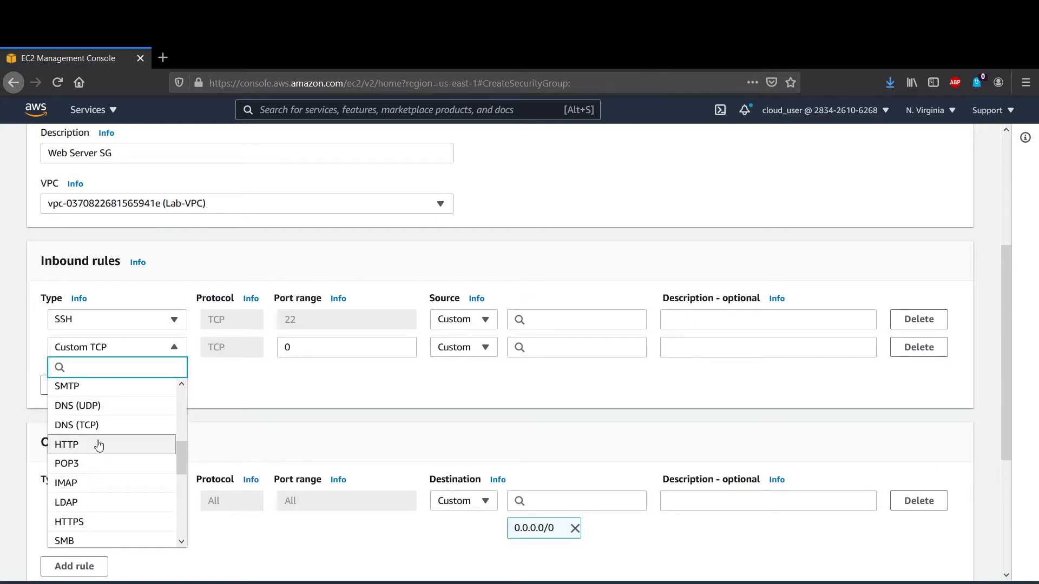
left_click(99, 448)
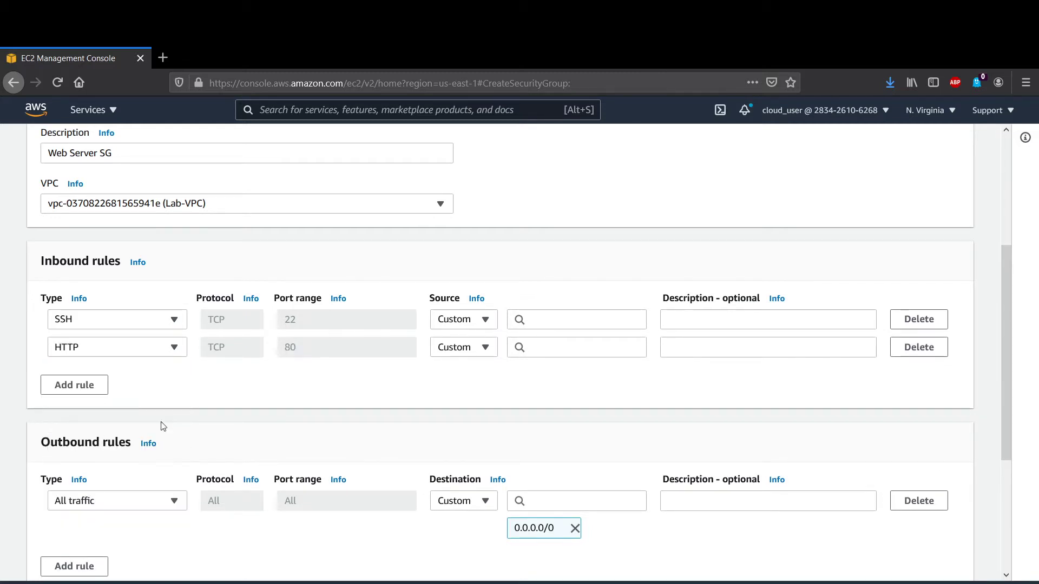
Step: Set the source of both the SSH and HTTP inbound rules to 0.0.0.0/0
left_click(603, 324)
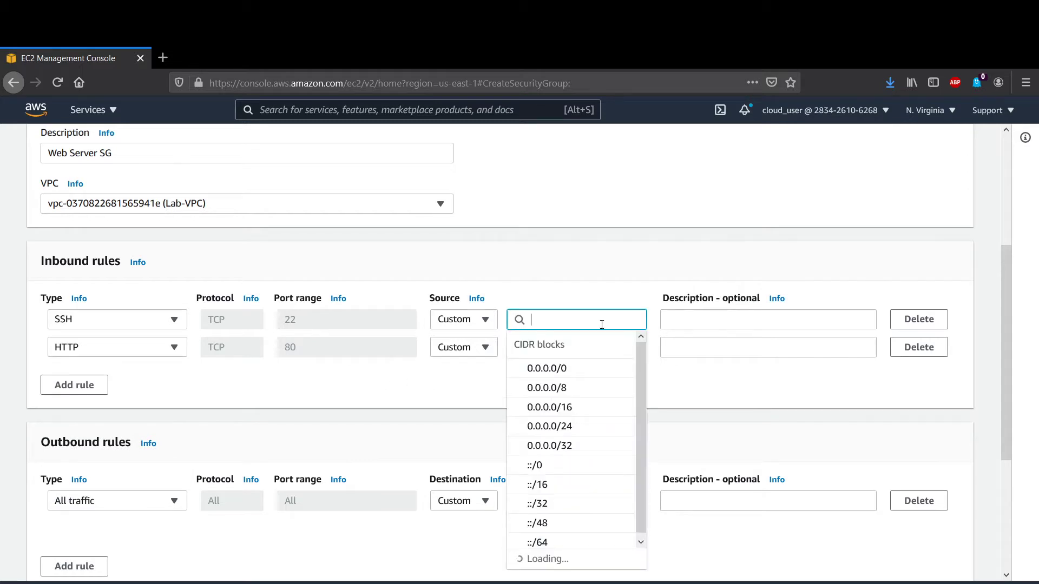
left_click(573, 368)
left_click(567, 375)
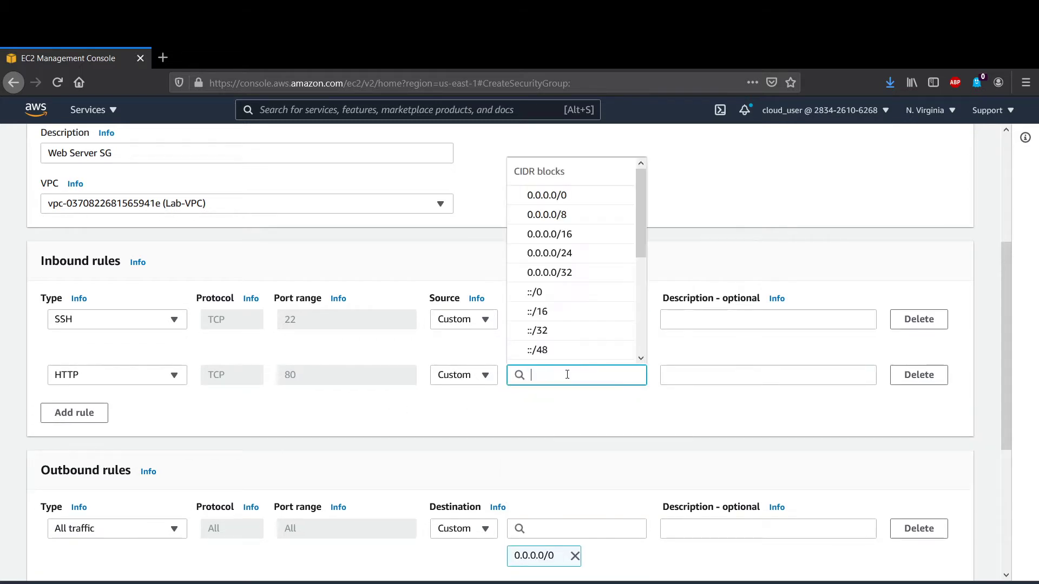
type("0")
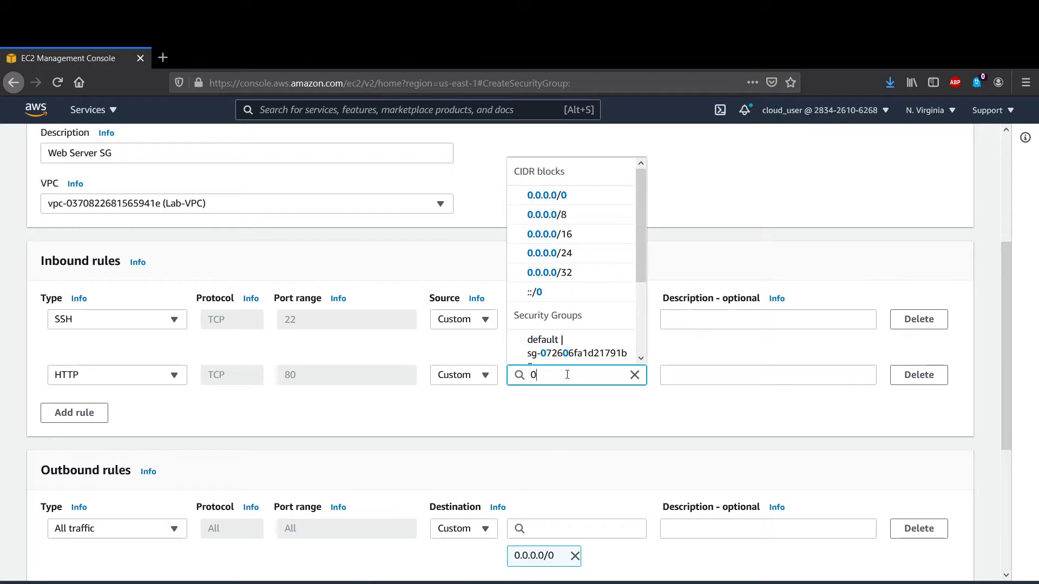
left_click(557, 196)
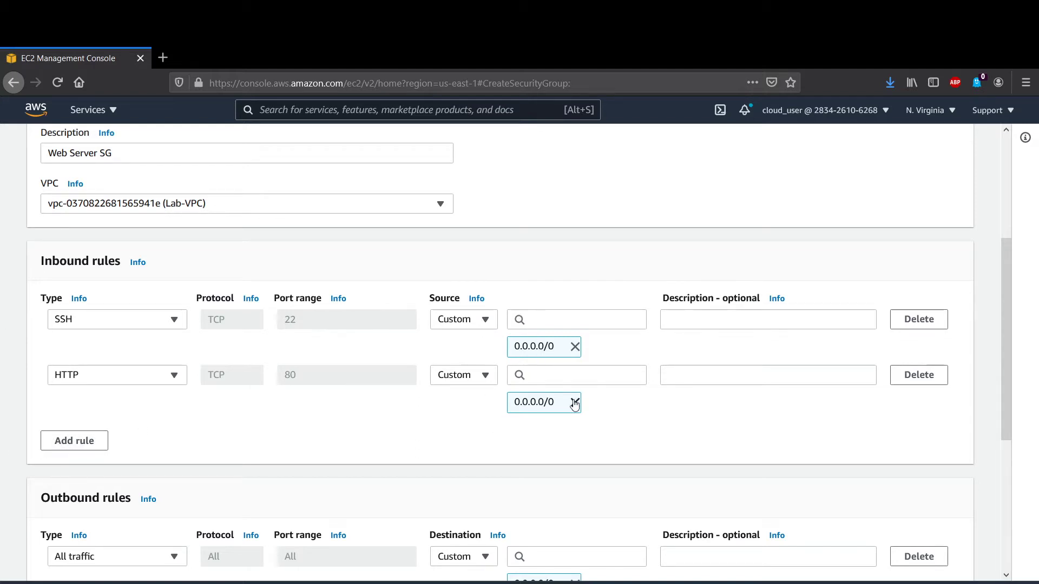
Step: Review the inbound and outbound rules configured for the WS-SG security group
scroll(598, 394, "down", 2)
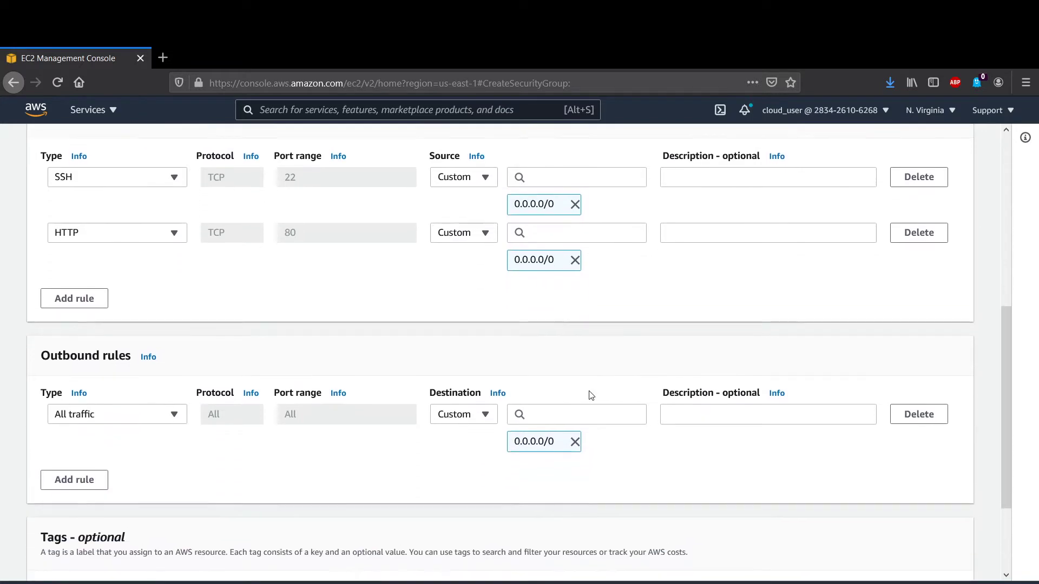
scroll(589, 394, "up", 1)
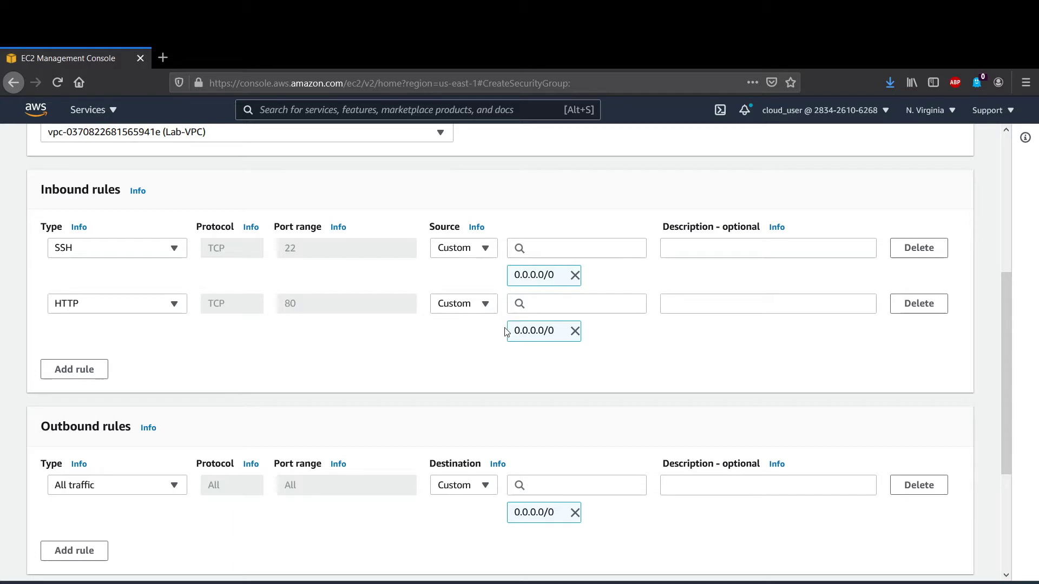
scroll(293, 373, "down", 3)
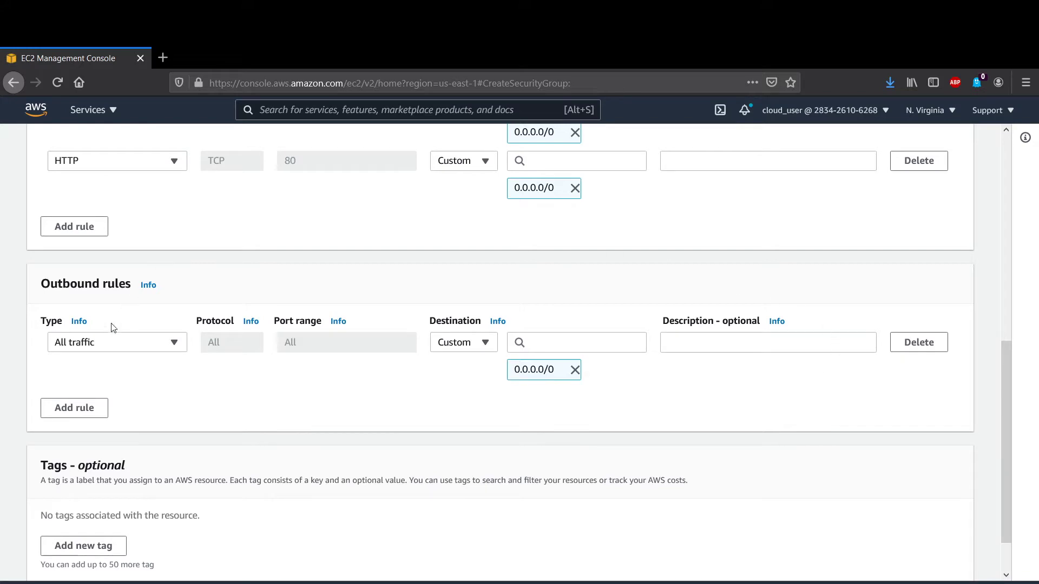
scroll(111, 401, "up", 5)
scroll(112, 402, "down", 1)
scroll(34, 297, "up", 6)
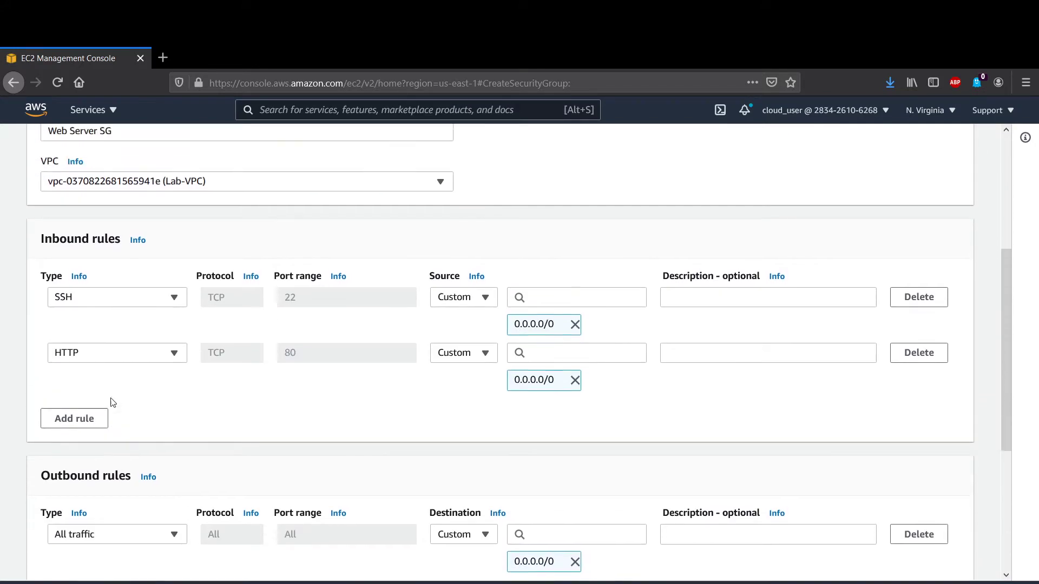
Step: Create the WS-SG security group with its SSH and HTTP inbound rules and the all-traffic outbound rule
scroll(34, 296, "down", 7)
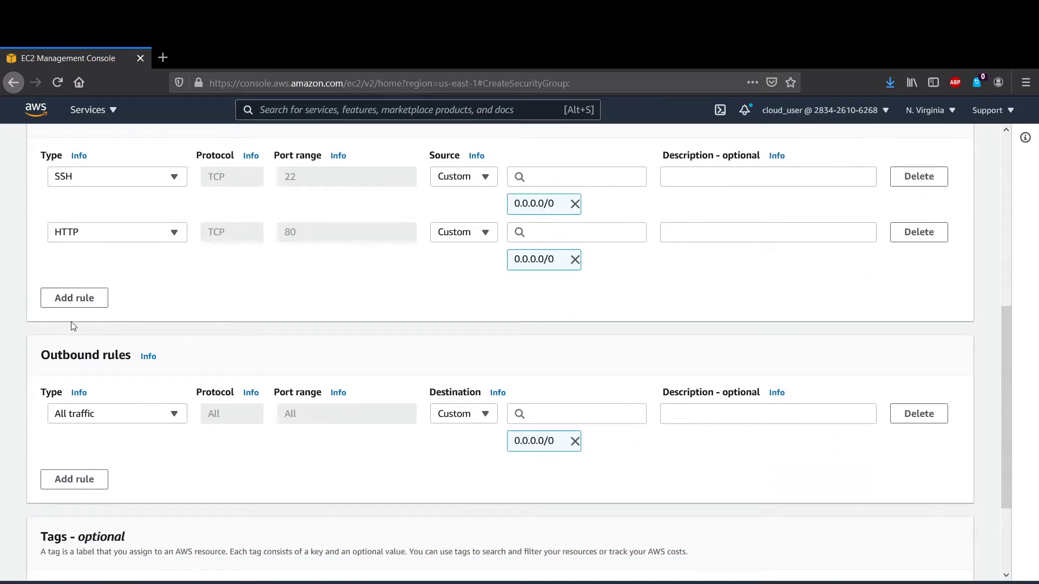
scroll(88, 298, "up", 2)
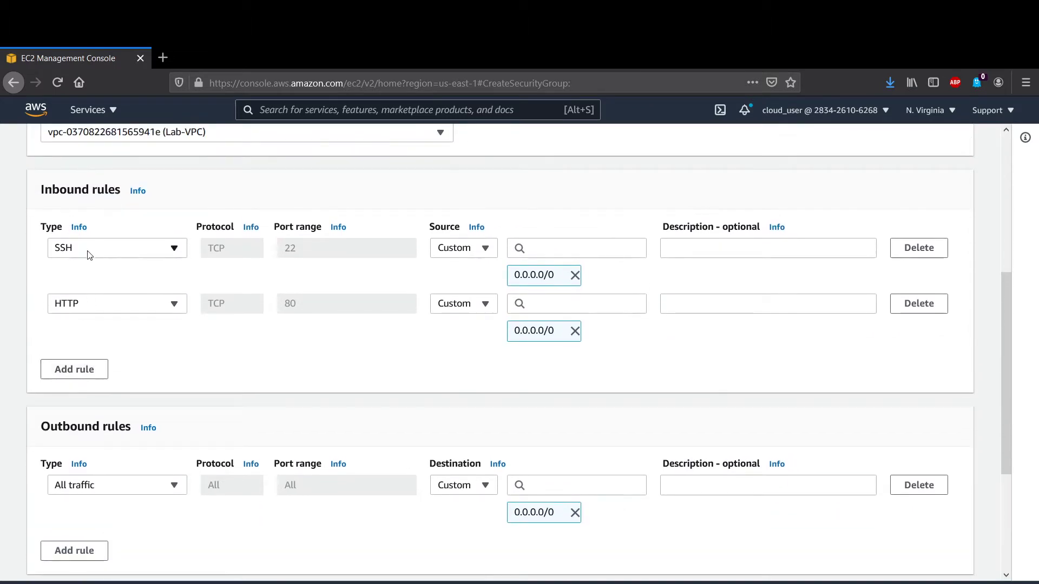
scroll(163, 252, "down", 1)
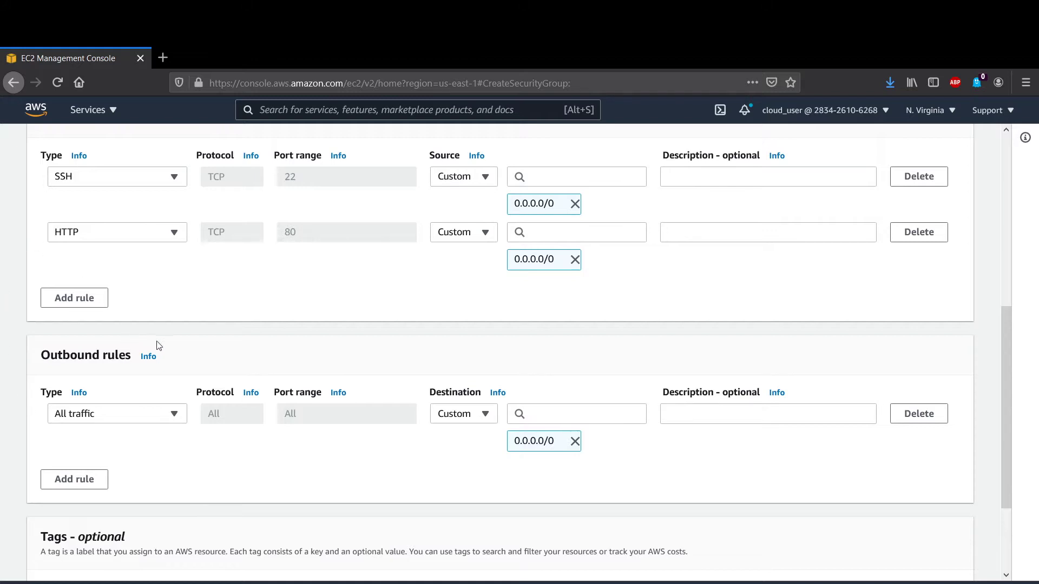
scroll(336, 349, "up", 2)
scroll(254, 357, "down", 2)
scroll(385, 469, "down", 3)
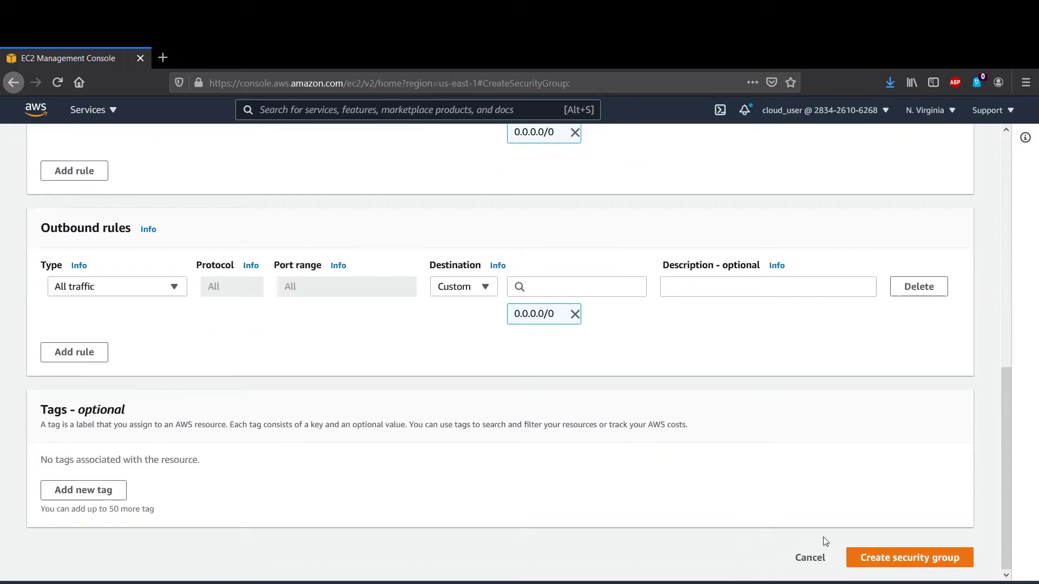
left_click(894, 560)
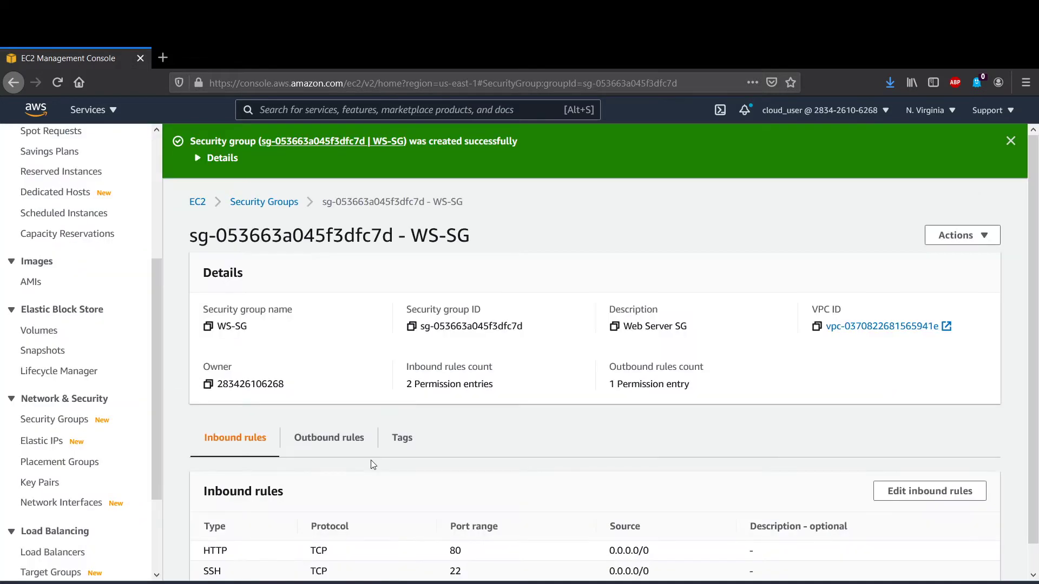
Step: Check the inbound rules of the new security group and open the EC2 key pairs list
scroll(364, 423, "down", 1)
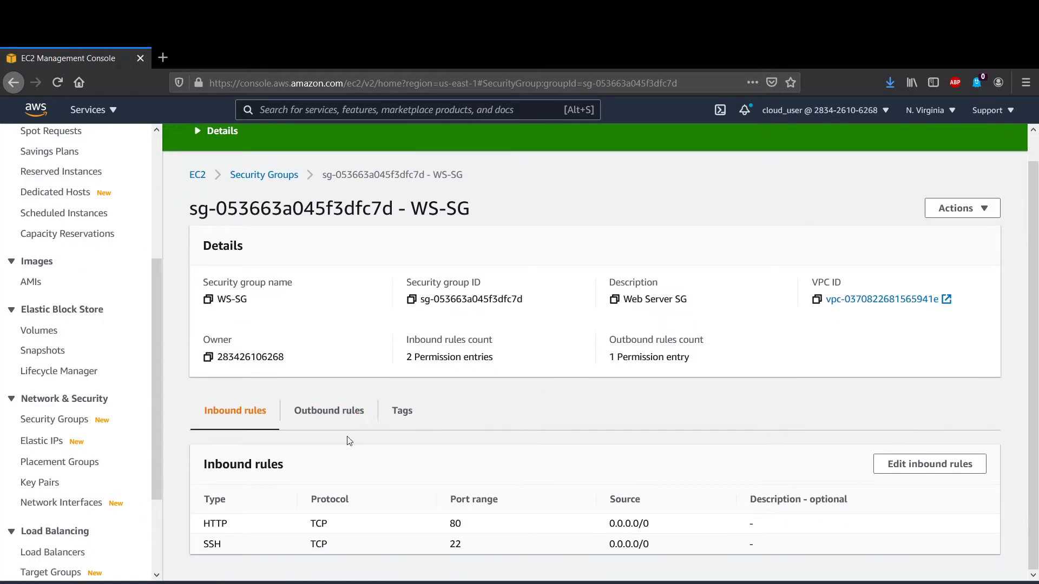
scroll(64, 379, "down", 3)
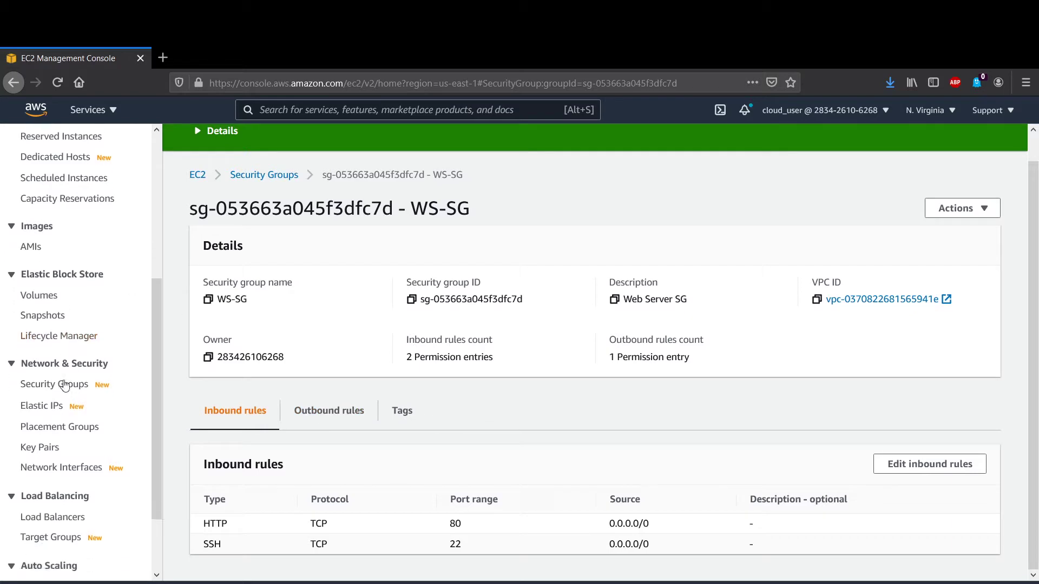
scroll(65, 385, "up", 7)
scroll(63, 385, "down", 2)
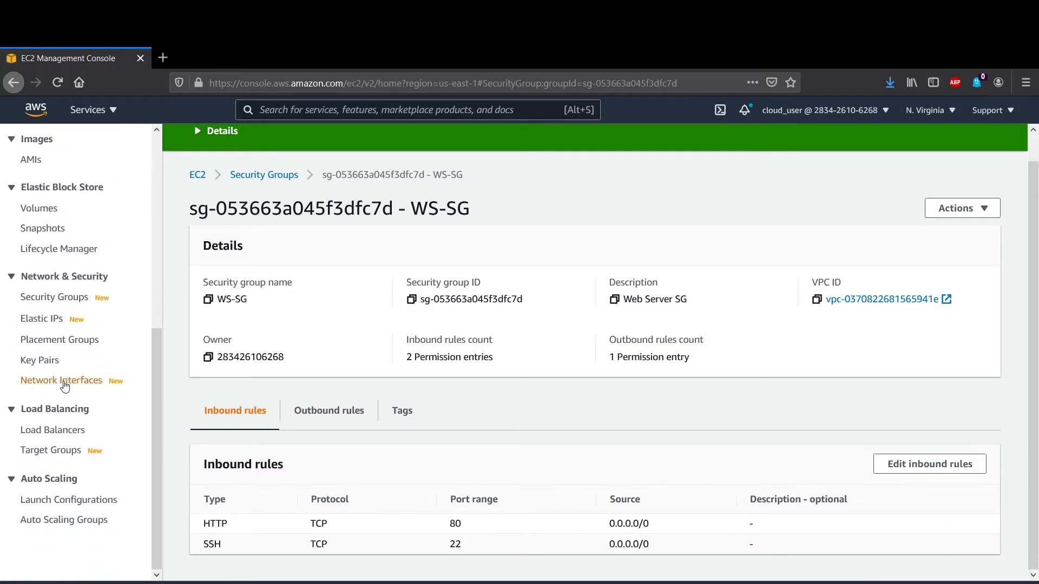
left_click(47, 360)
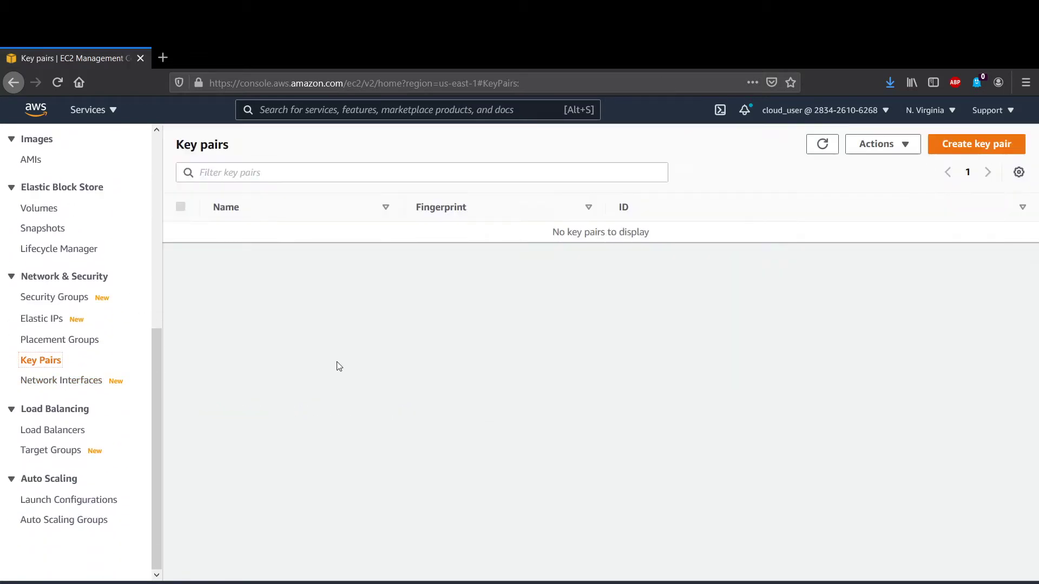
Step: Create a key pair named WS-KeysP in ppk format for use with PuTTY
left_click(981, 146)
left_click(163, 312)
type("WS")
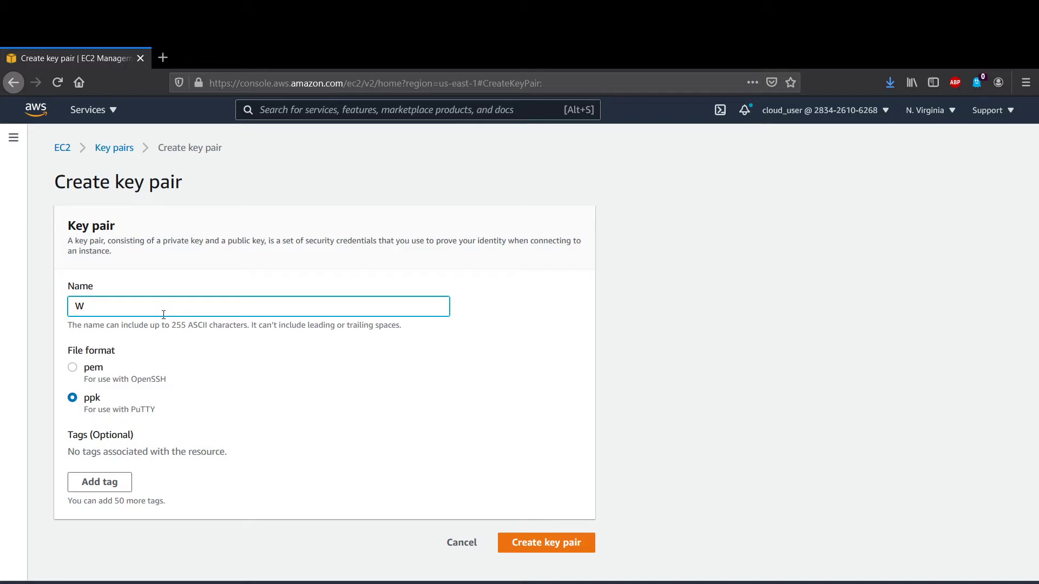
type("-KeysP")
left_click(562, 539)
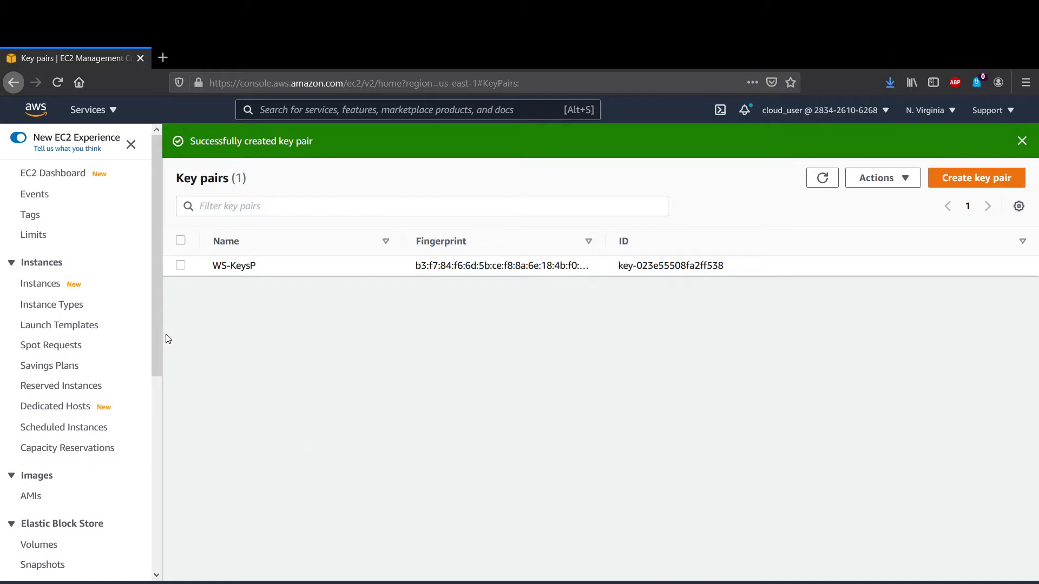
Step: Start launching a new EC2 instance from the 64-bit (x86) Amazon Linux 2 AMI (HVM), SSD Volume Type
scroll(64, 432, "down", 2)
scroll(64, 429, "up", 2)
left_click(45, 288)
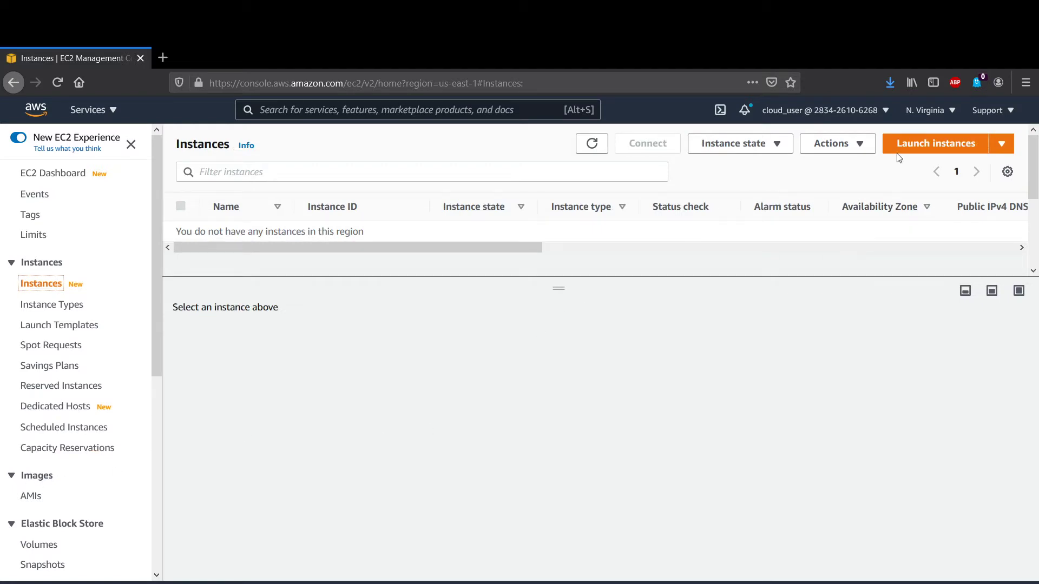
left_click(912, 145)
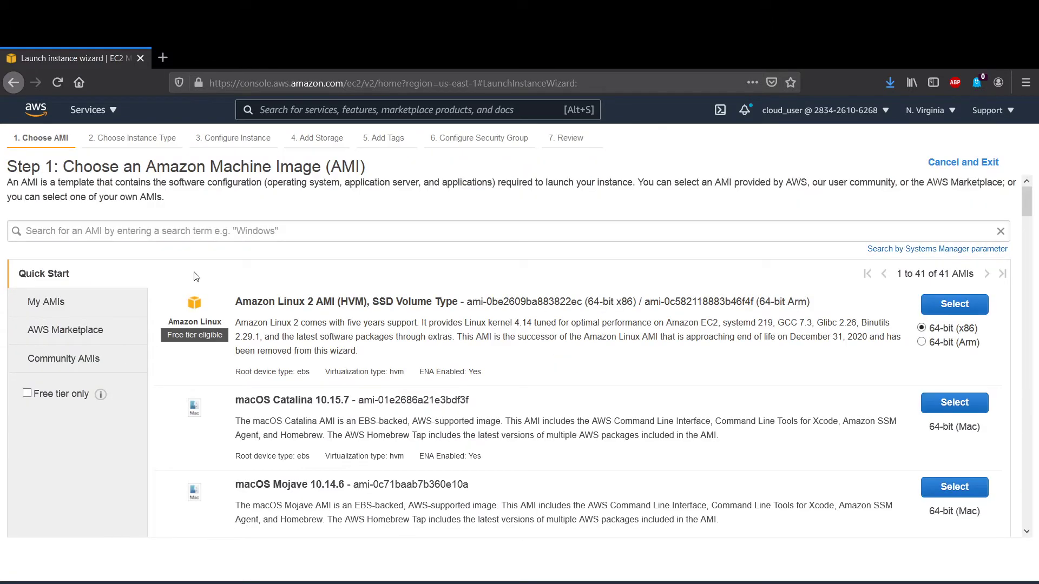
left_click(951, 171)
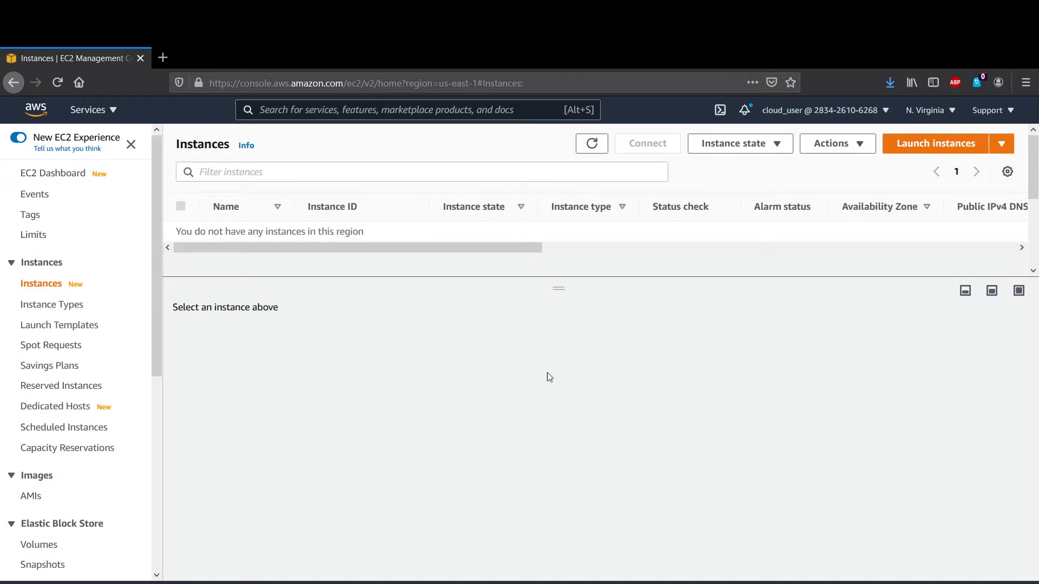
left_click(942, 150)
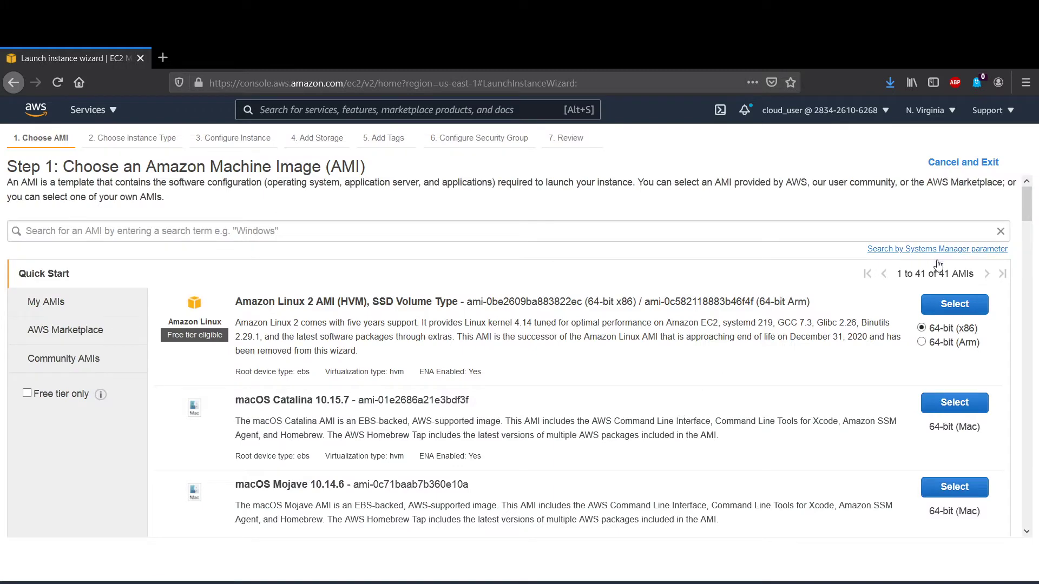
left_click(948, 303)
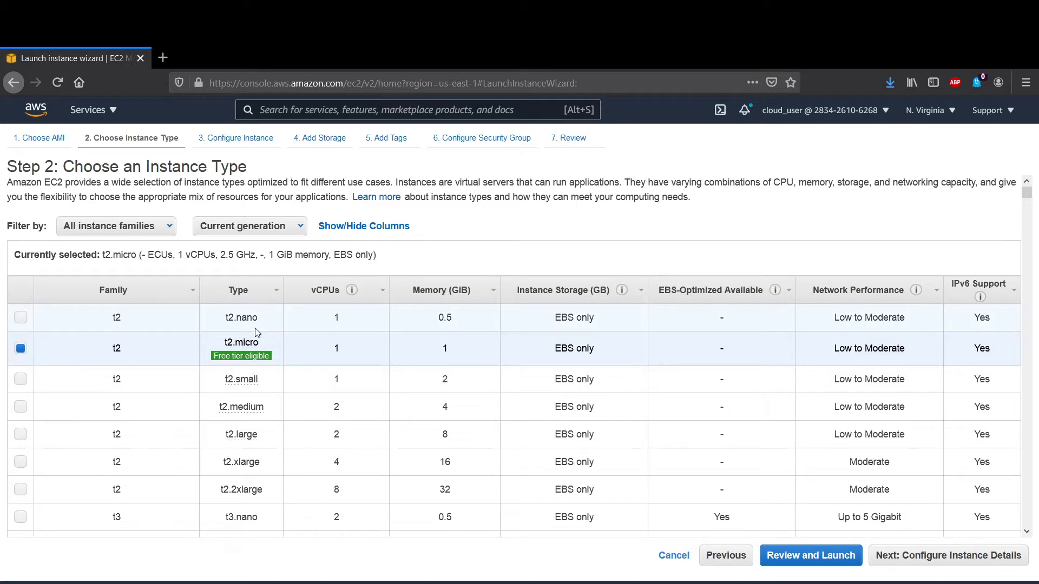
Step: Keep the t2.micro instance type and place the instance in Lab-VPC's sub1 subnet with the subnet's public IP setting
mouse_move(227, 363)
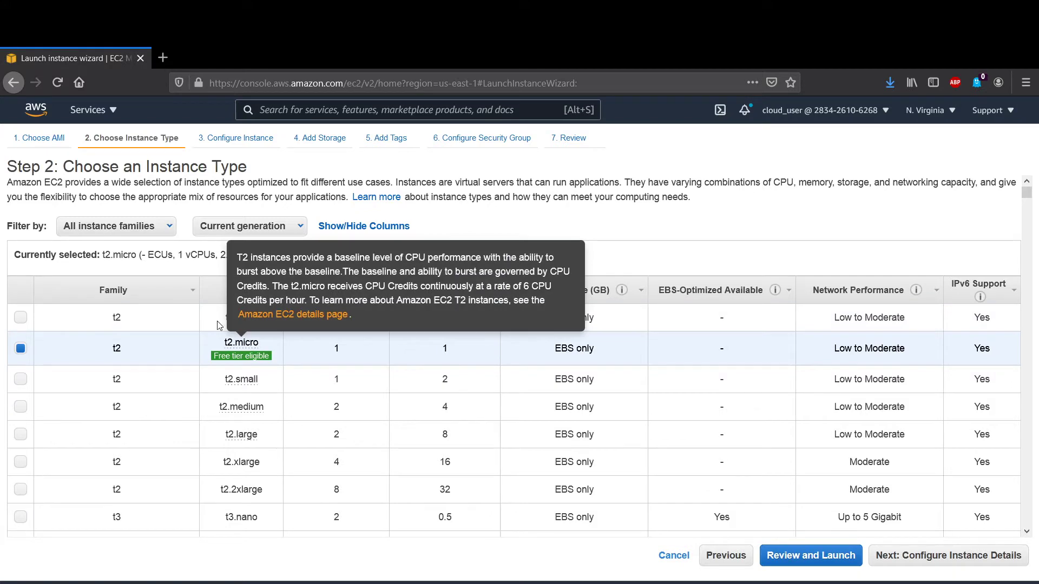
mouse_move(276, 337)
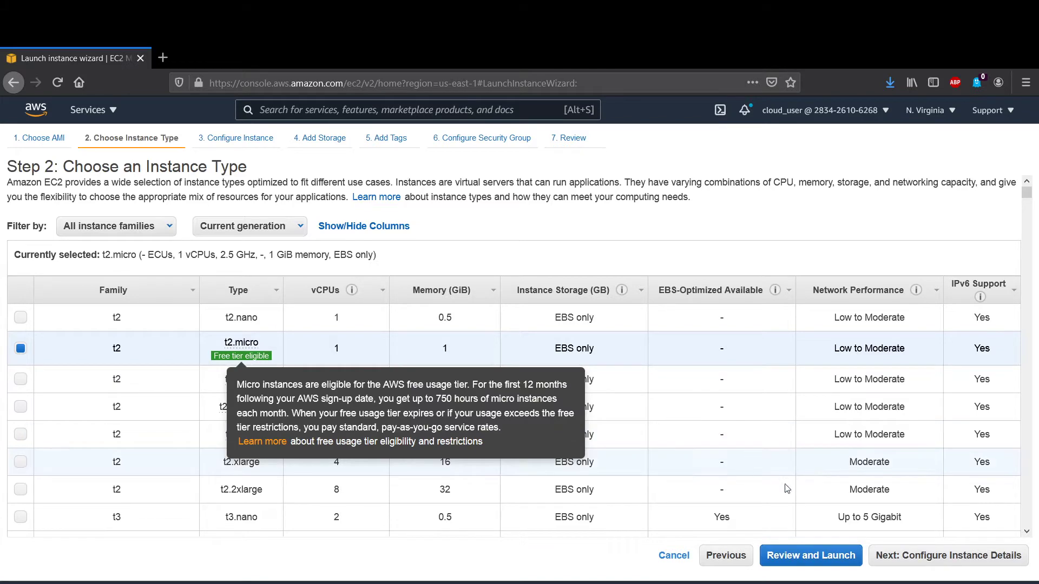
left_click(927, 563)
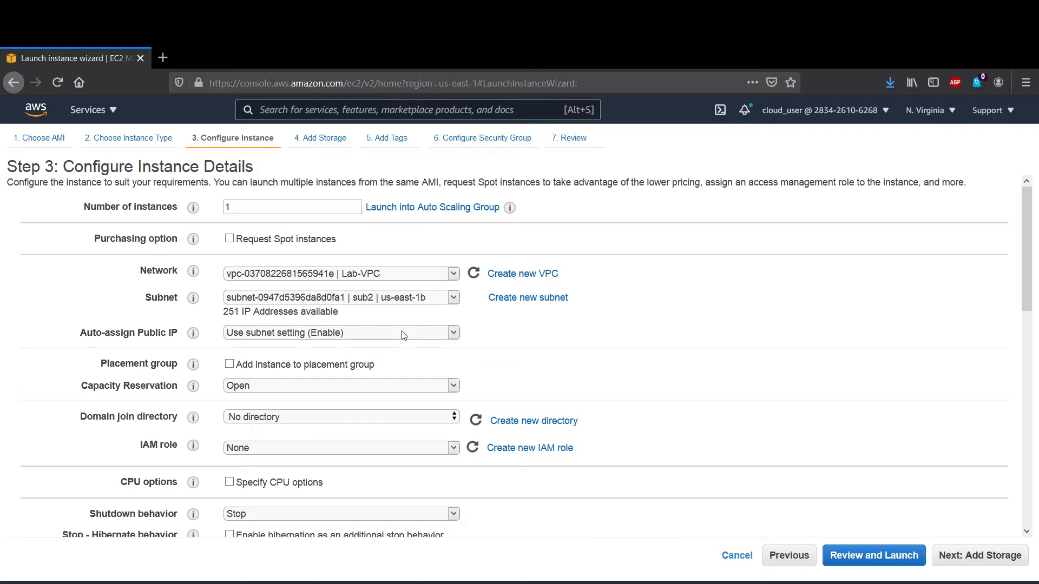
left_click(401, 331)
Step: Begin the instance's user data script with the lines #!/bin/bash, yum -y update and yum -y install httpd
scroll(235, 374, "down", 6)
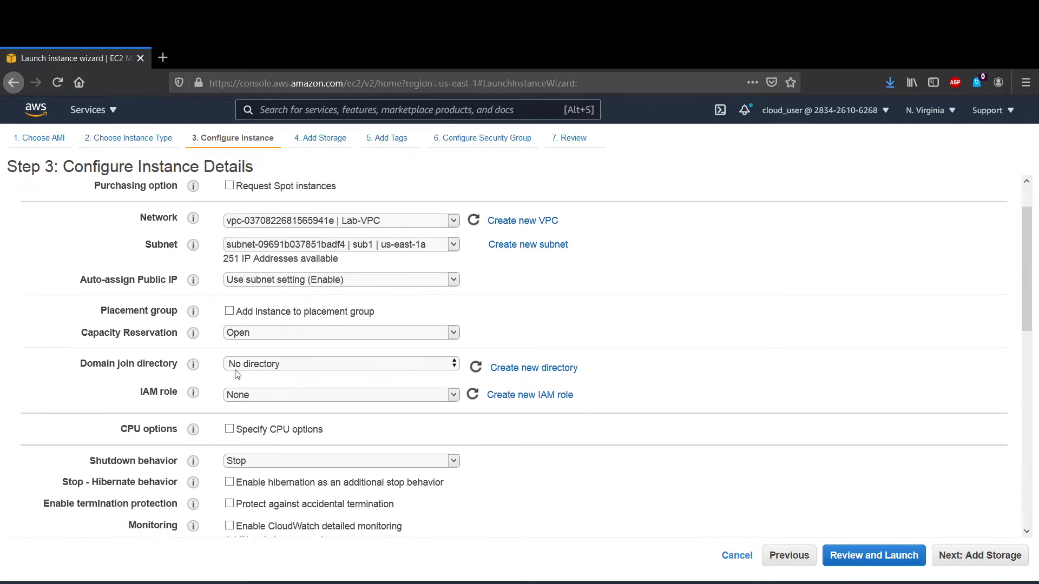
scroll(230, 377, "down", 1)
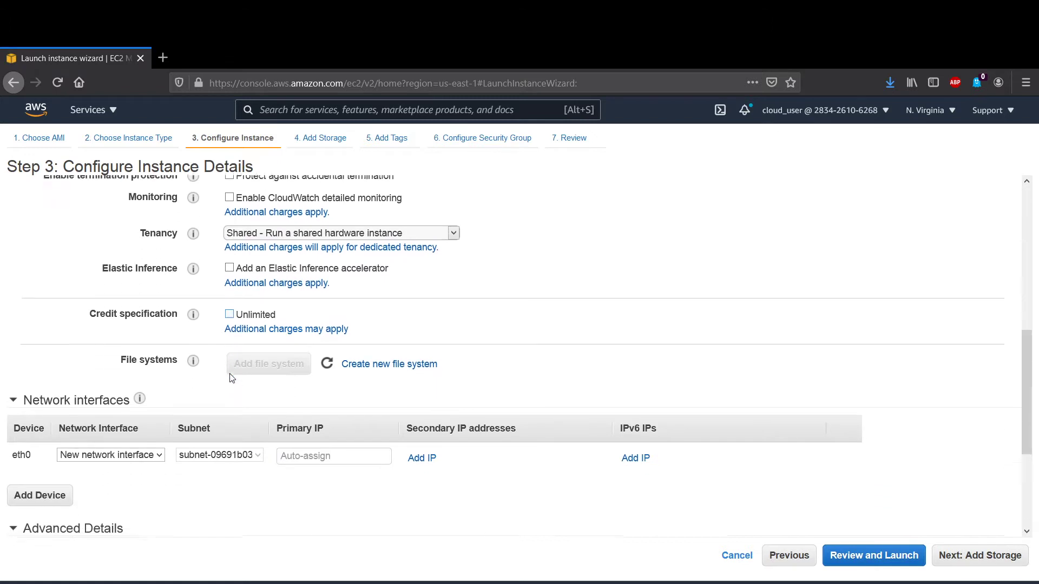
scroll(232, 377, "down", 3)
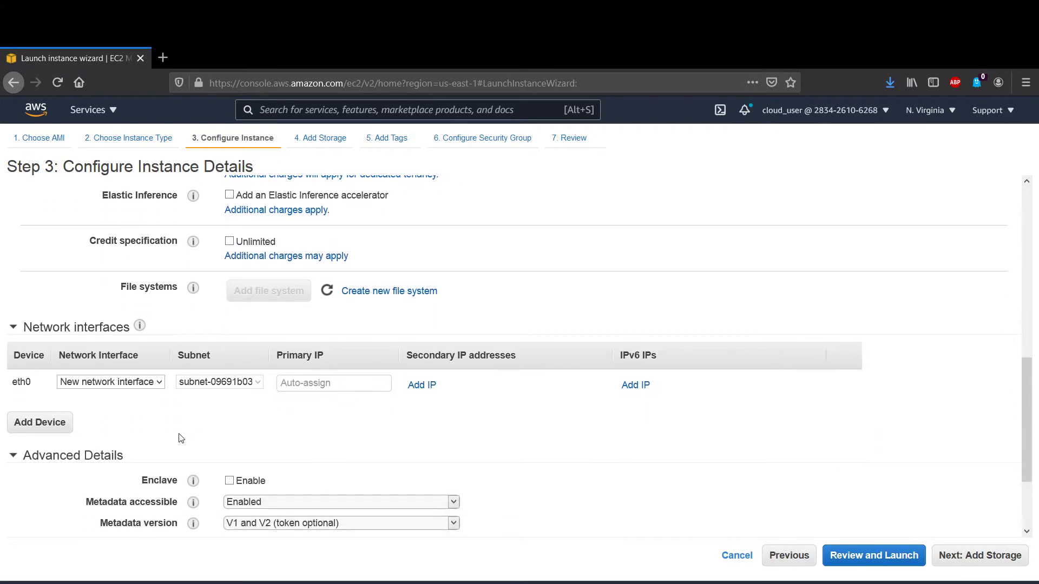
left_click(240, 487)
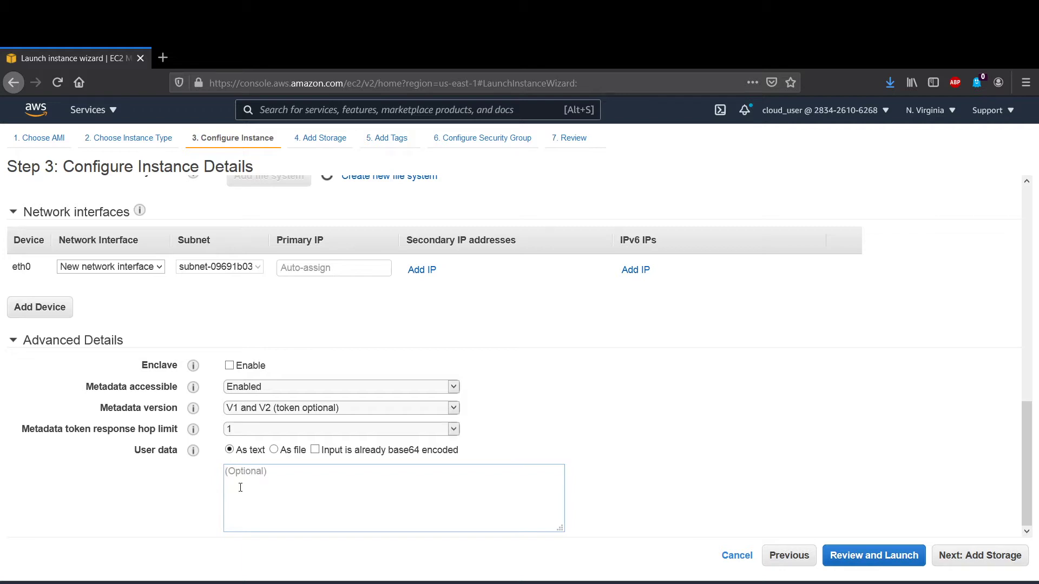
type("#!/bin/bash")
key("Return")
type("yum -y update")
key("Return")
type("yum -y install httpd ")
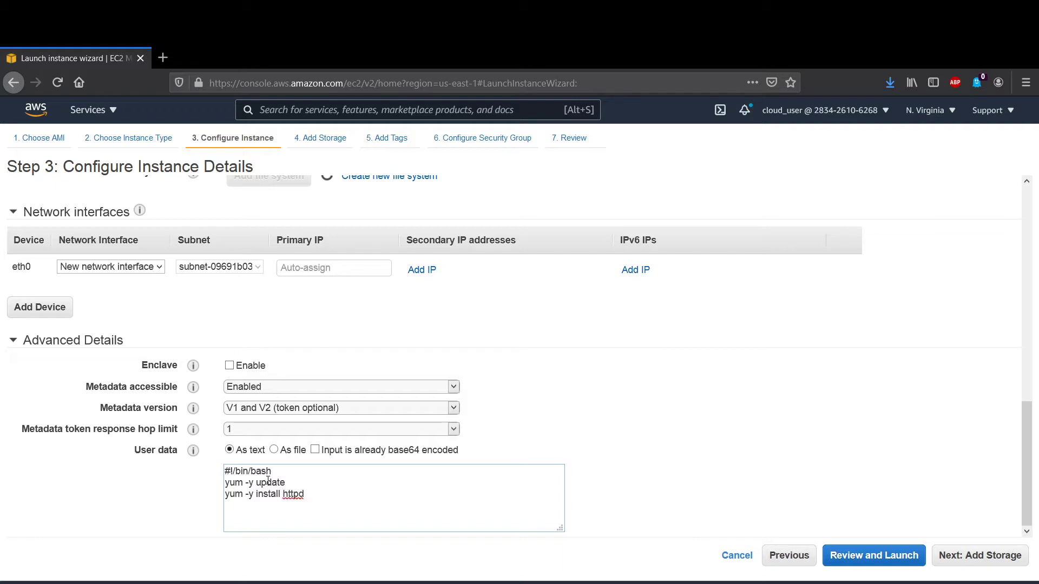
Step: Add the lines systemctl start httpd and systemctl enable httpd to the user data script
type("systemctl start httpd")
key("Return")
type("systemctl")
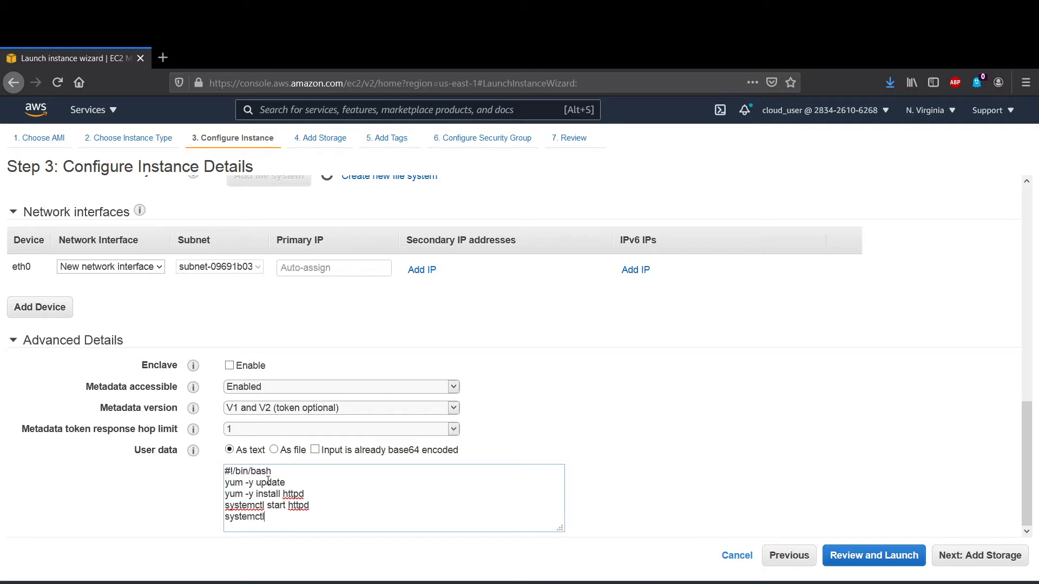
type(" enable http")
type("d")
key("Return")
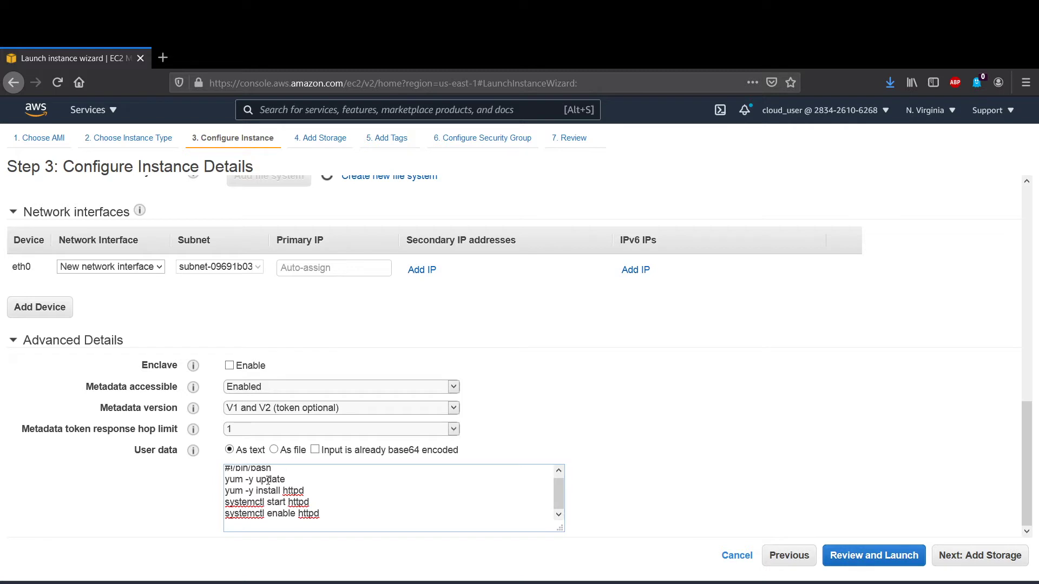
Step: Add the line touch /var/www/html/index.html to the user data script
type("touch /var/www/html/")
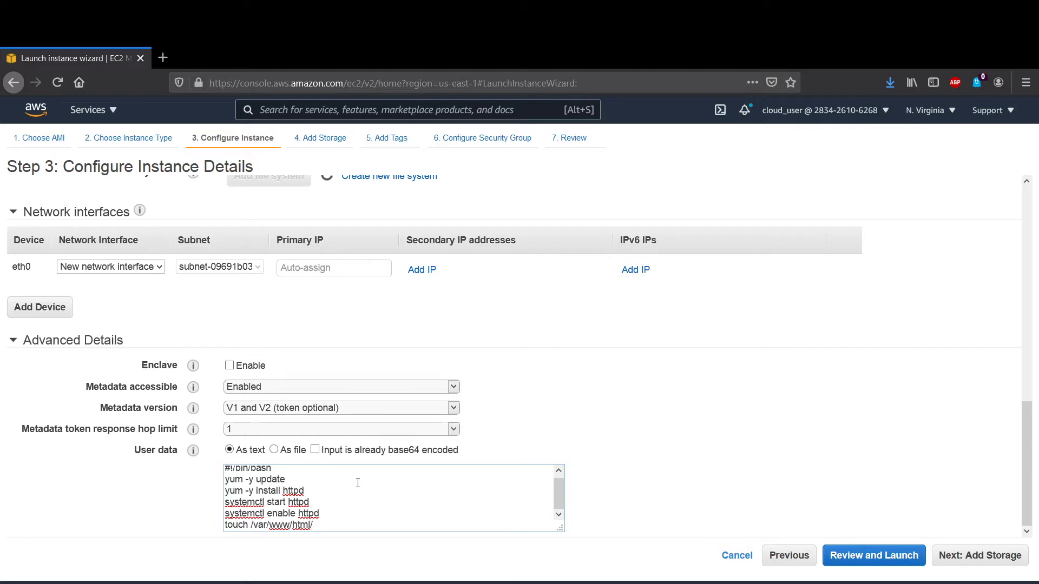
type("index.html")
key("Return")
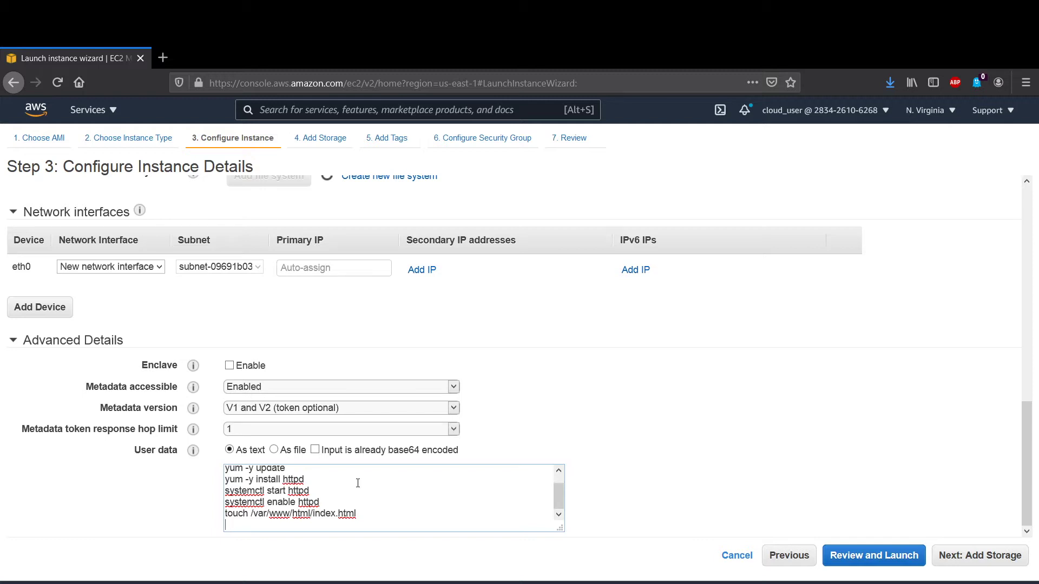
Step: Add the line echo "Hello My Name is $HOSTNAME" at the end of the user data script
type("echo ")
type("\"")
type("Hello ")
type("My Name ")
type("is ")
type("$")
type("HOSTNAME")
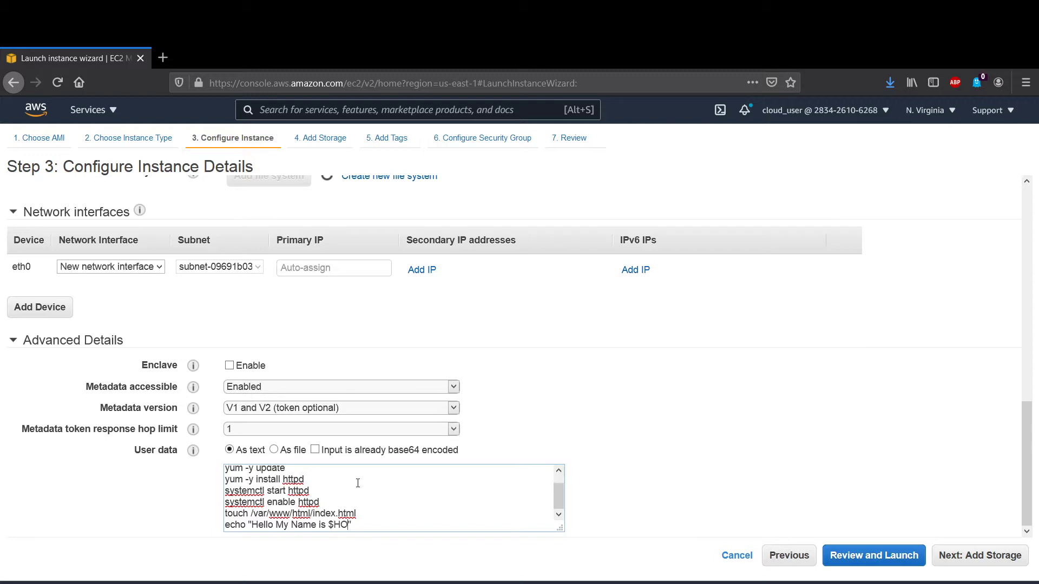
key("BackSpace")
scroll(357, 495, "up", 1)
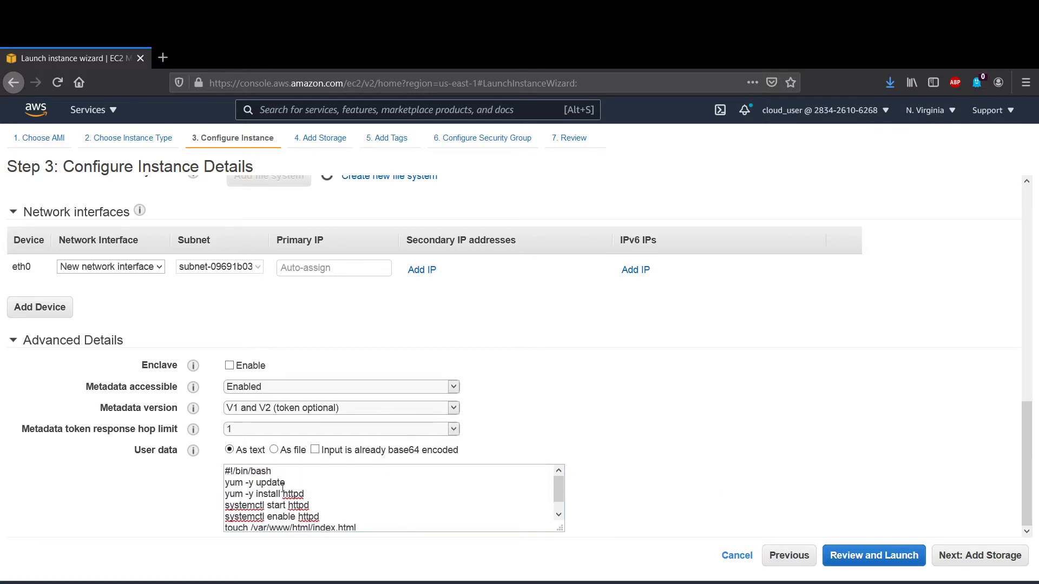
scroll(260, 491, "down", 1)
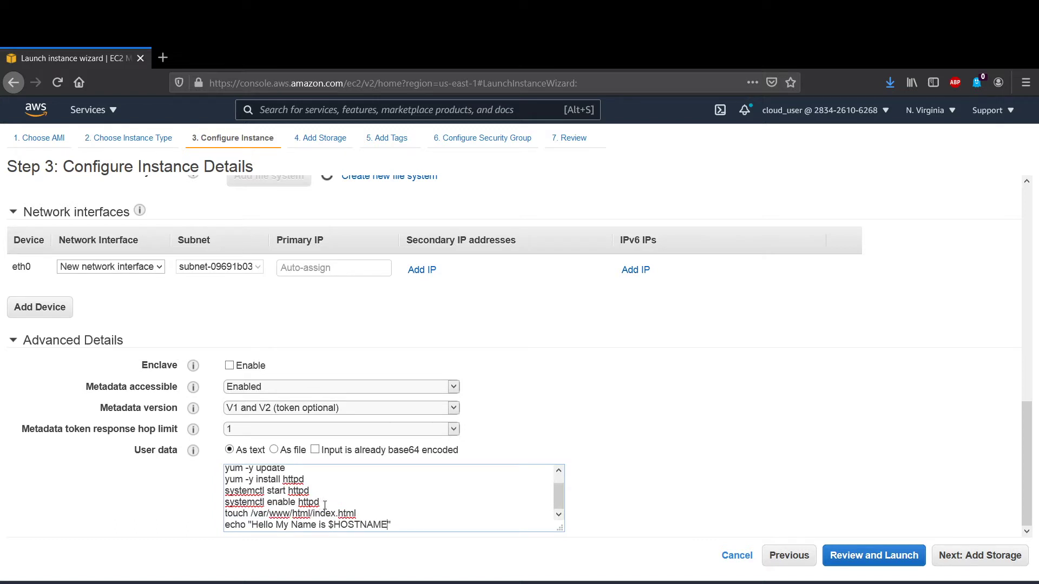
Step: Redirect the echo output with > to /var/www/html/index.html, copying the path from the touch line
left_click(361, 514)
type(">")
left_click_drag(246, 514, 377, 510)
key("ctrl+c")
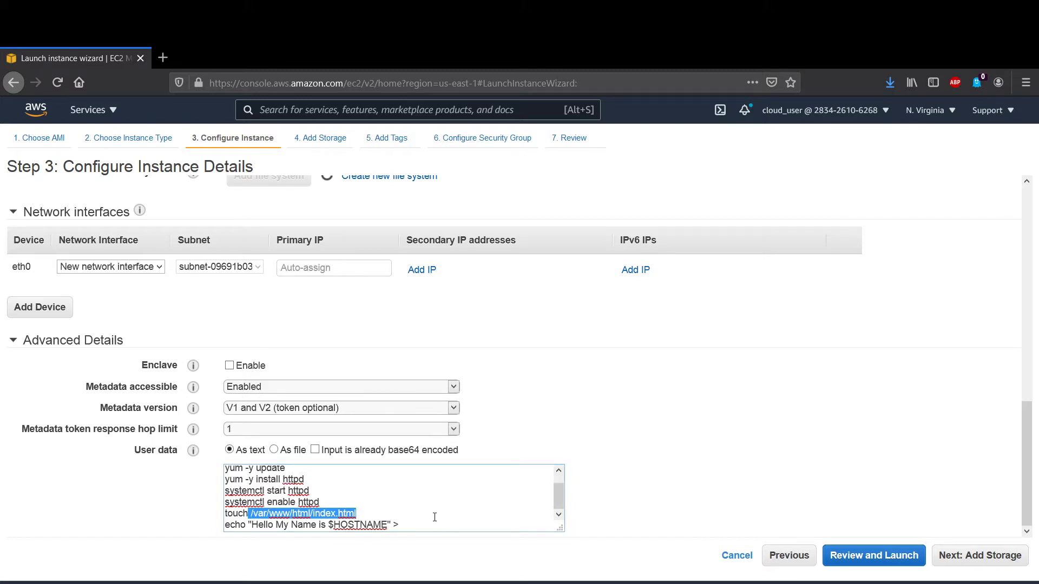
left_click(425, 520)
key("ctrl+v")
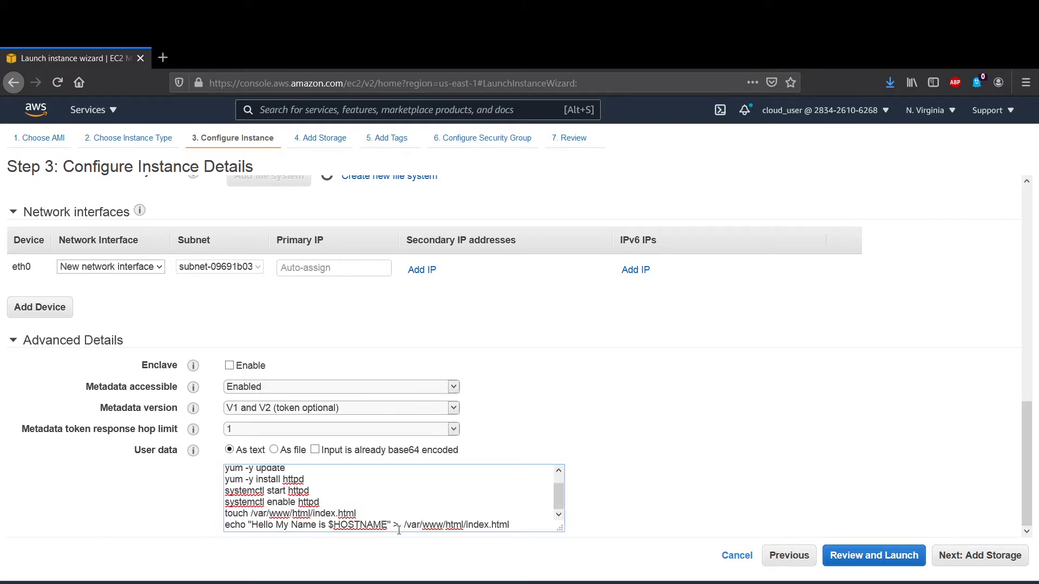
left_click(239, 526)
left_click_drag(392, 522, 284, 523)
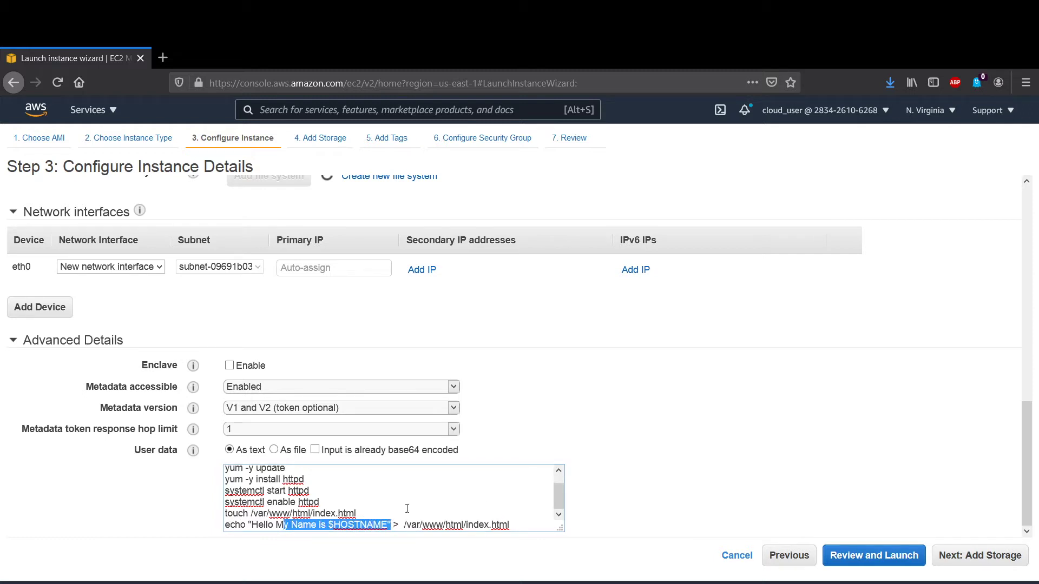
left_click(366, 519)
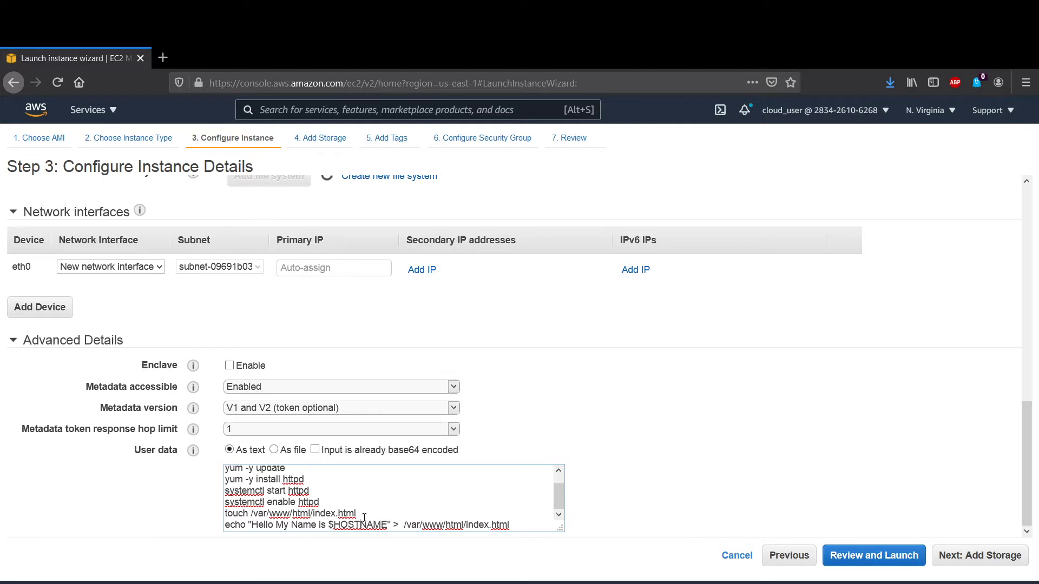
left_click(392, 524)
left_click_drag(393, 523, 401, 524)
left_click(405, 525)
left_click_drag(405, 524, 528, 522)
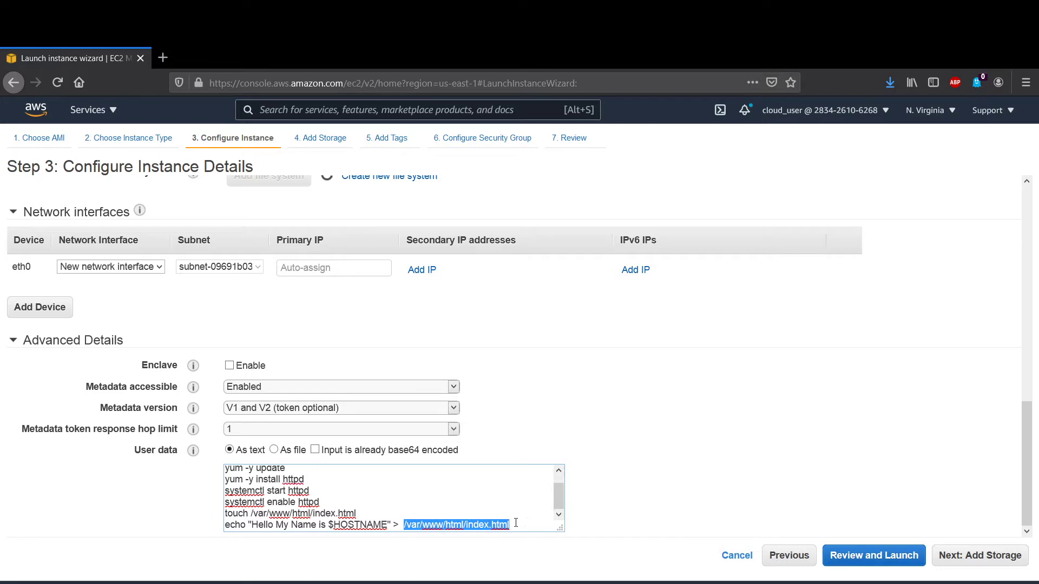
left_click(516, 523)
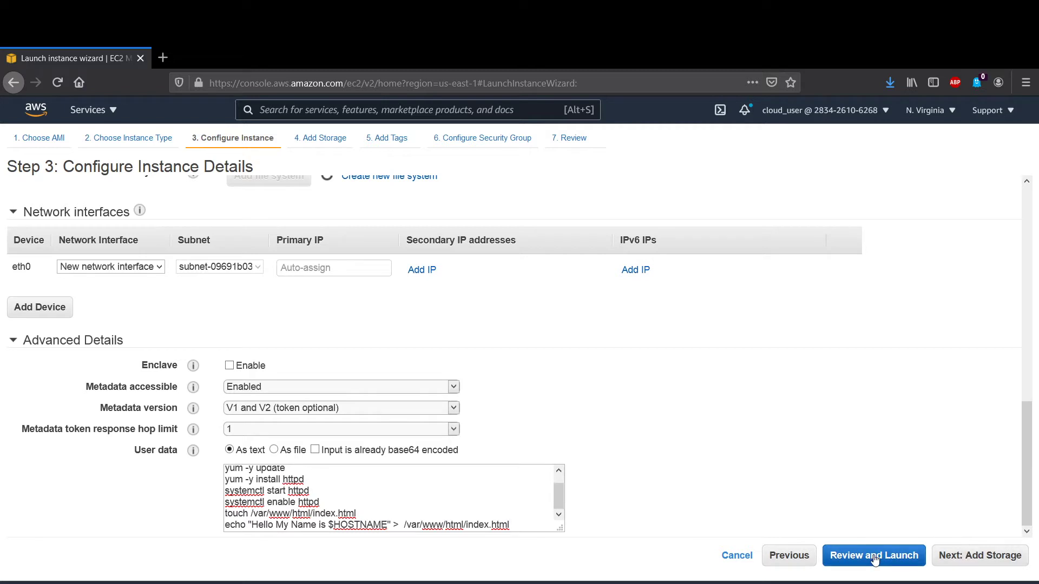
Step: Keep the default storage and add a tag with key Name and value WS-AMZ1
left_click(961, 557)
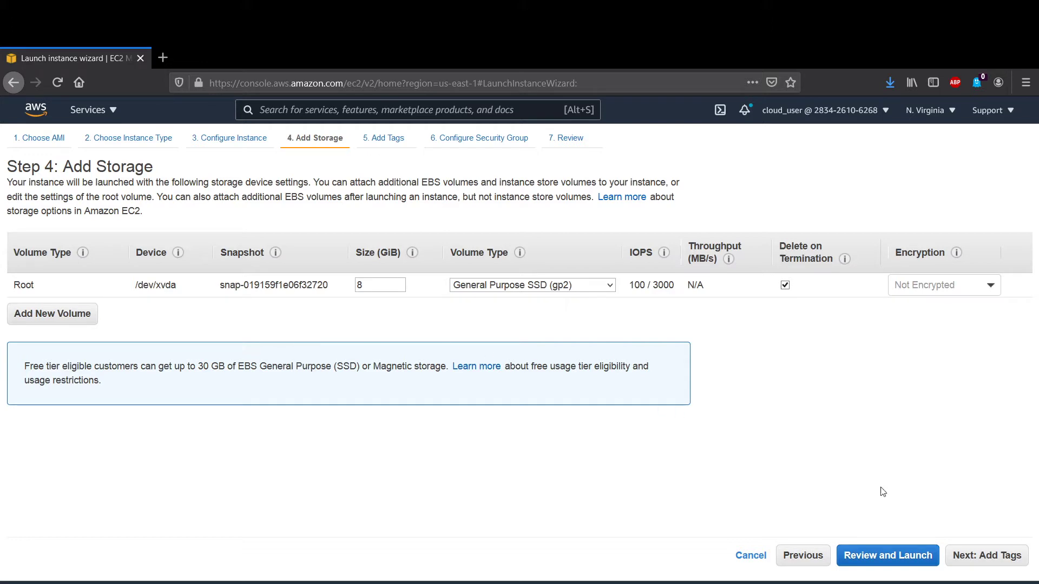
left_click(961, 557)
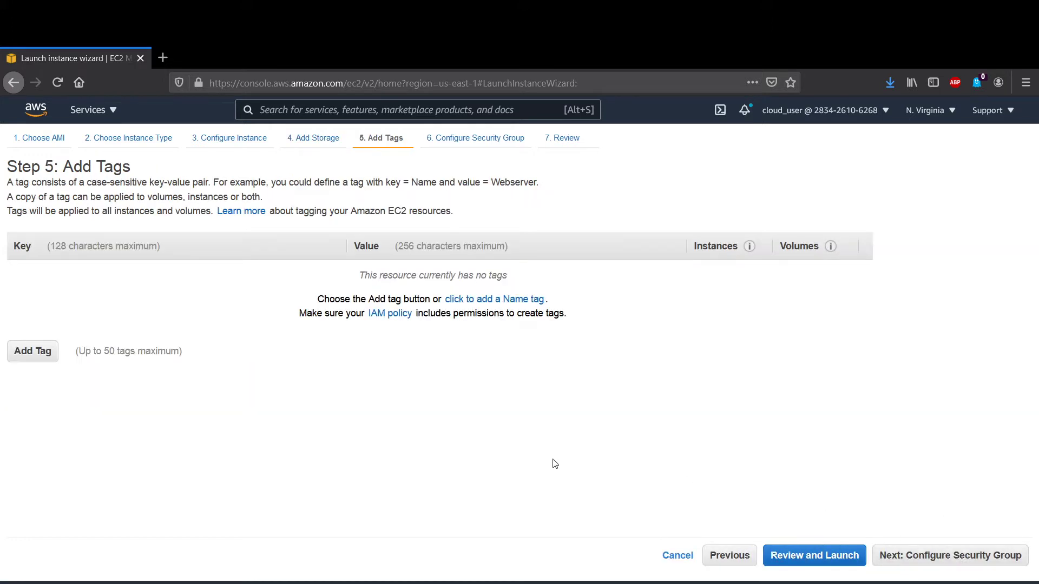
left_click(40, 356)
left_click(124, 284)
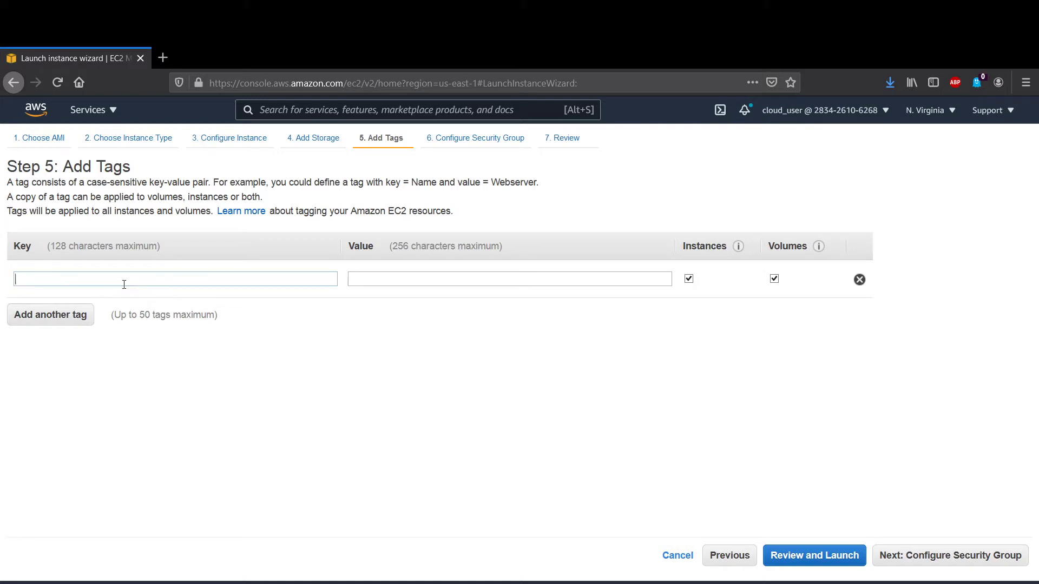
type("Name")
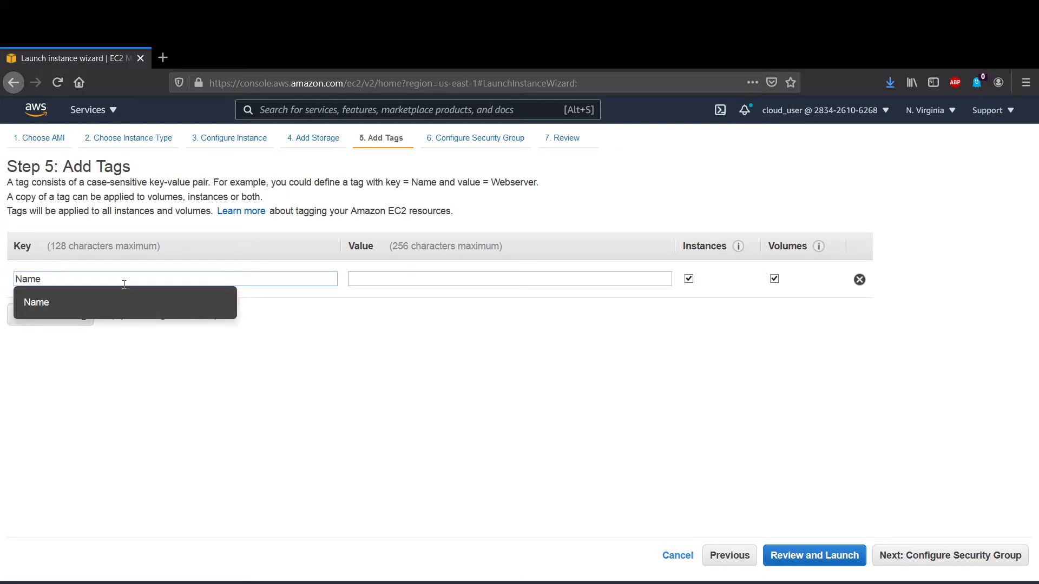
left_click(114, 299)
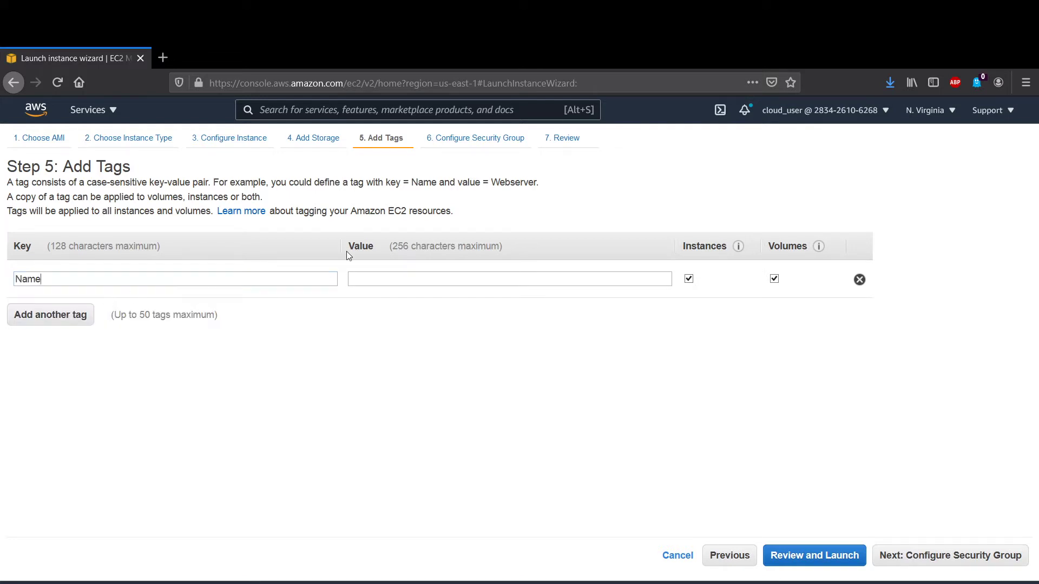
left_click(409, 278)
type("WS-AMZ1")
Step: Assign the existing security group WS-SG to the instance and proceed to the launch review
left_click(909, 555)
left_click(297, 237)
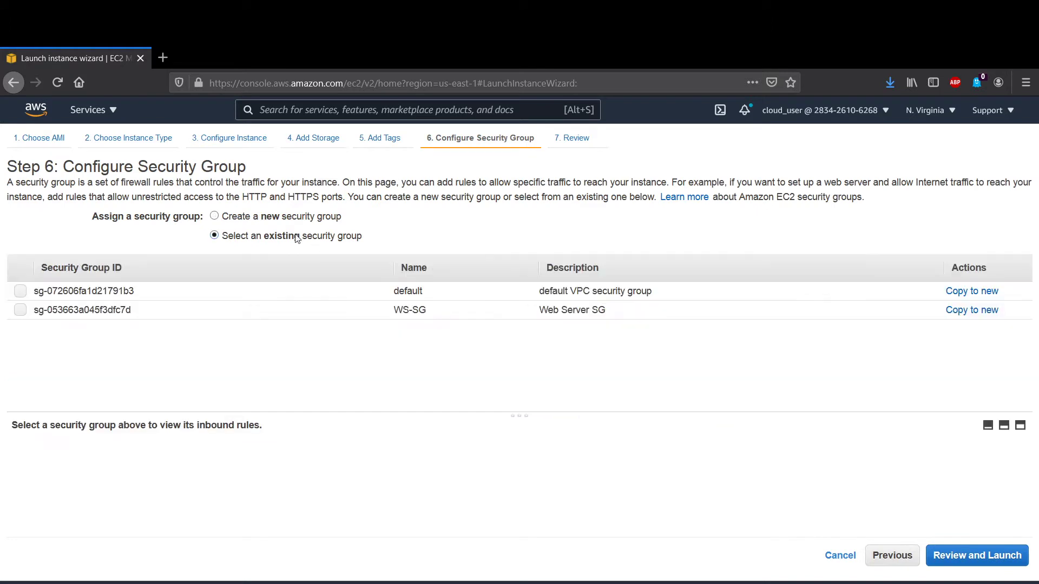
left_click(20, 310)
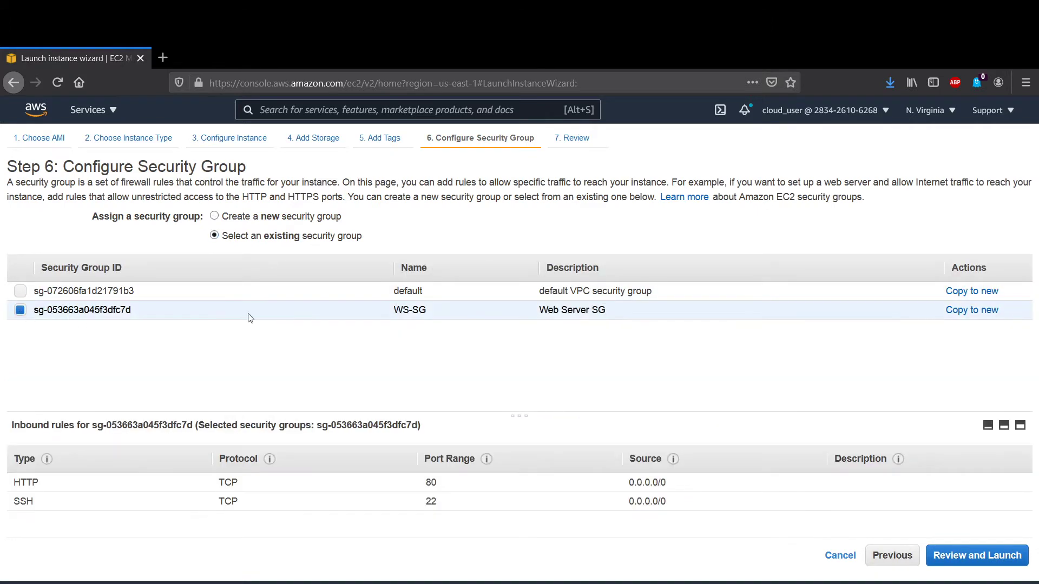
left_click(983, 558)
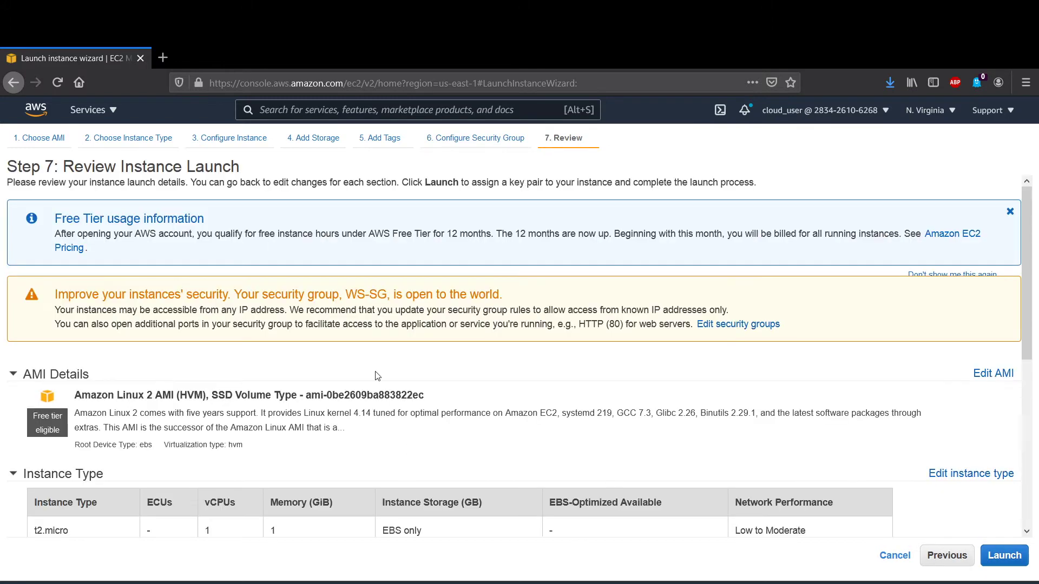
Step: Review the instance details and storage settings in the launch summary
scroll(362, 362, "down", 4)
scroll(362, 361, "down", 4)
scroll(356, 373, "up", 1)
scroll(29, 403, "down", 2)
left_click(34, 467)
scroll(89, 433, "down", 8)
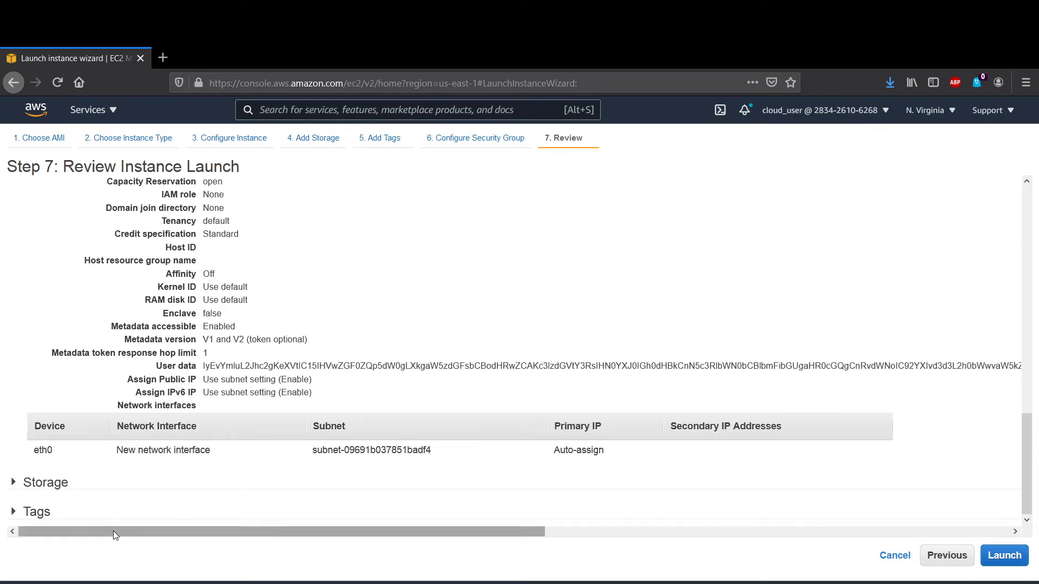
left_click(57, 483)
scroll(64, 470, "down", 2)
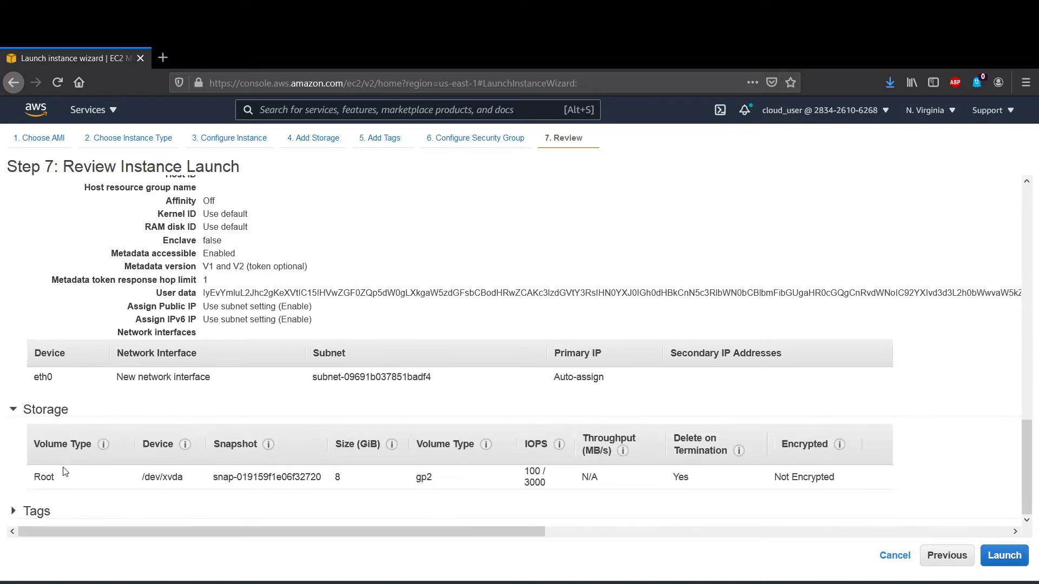
Step: Launch the instance with the existing key pair WS-KeysP, acknowledging access to its private key file, and open the instances list
left_click(1015, 555)
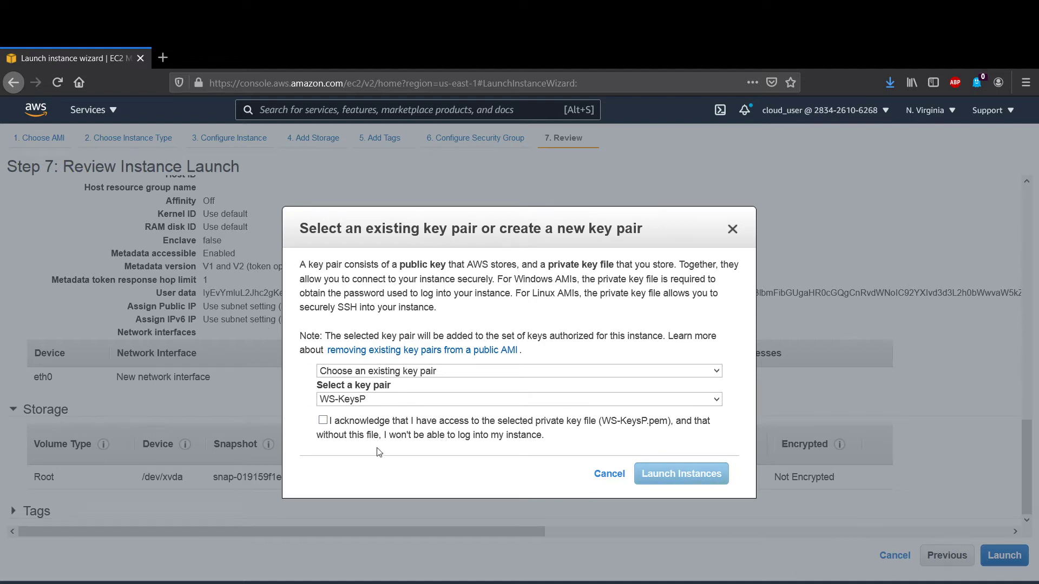
left_click(323, 421)
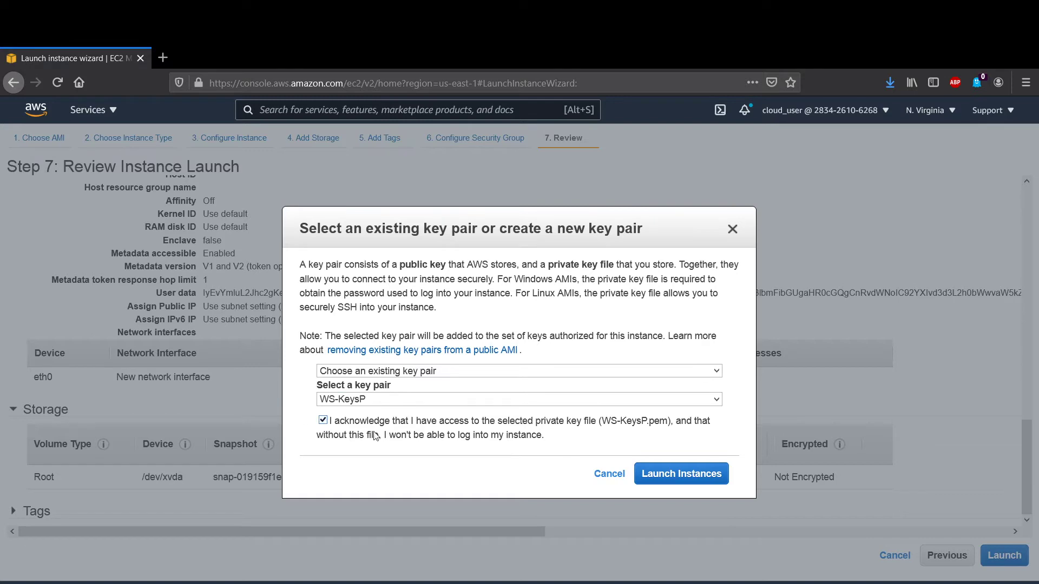
left_click(675, 481)
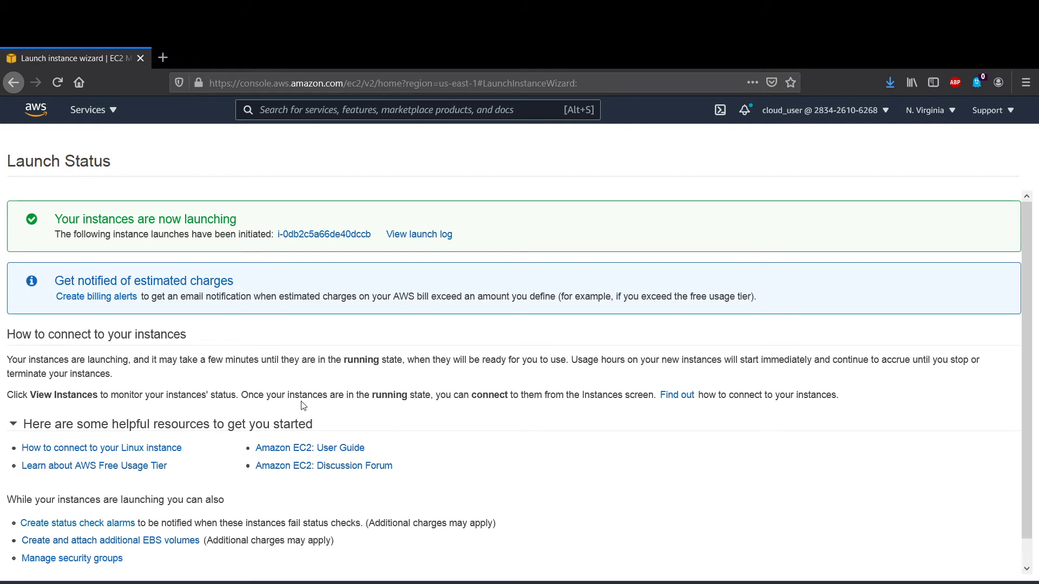
scroll(306, 416, "down", 1)
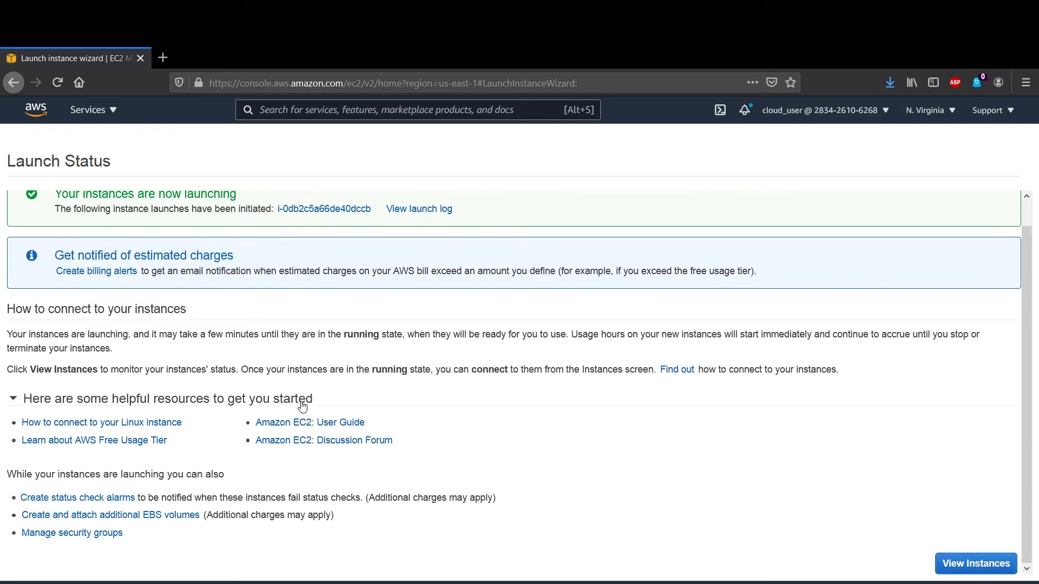
left_click(959, 569)
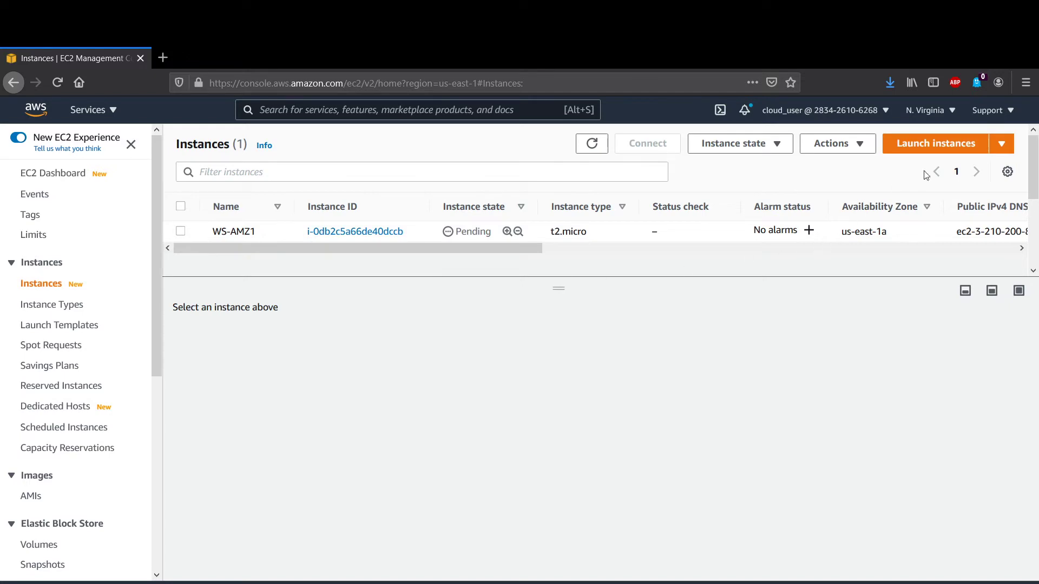
Step: Start launching another instance with the 64-bit (x86) Amazon Linux 2 AMI, type t2.micro, in Lab-VPC subnet sub2 (us-east-1b)
left_click(938, 150)
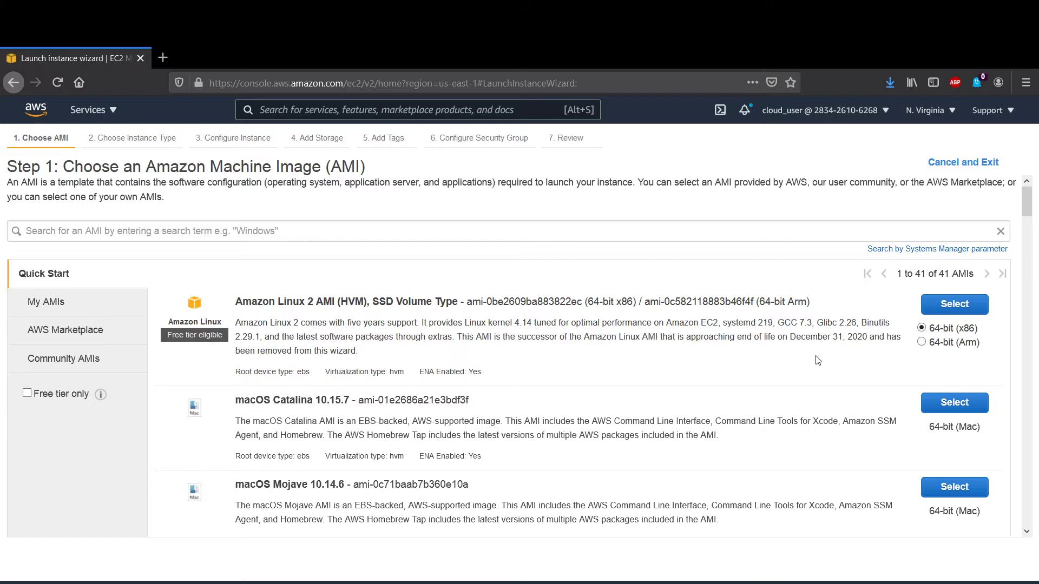
left_click(949, 312)
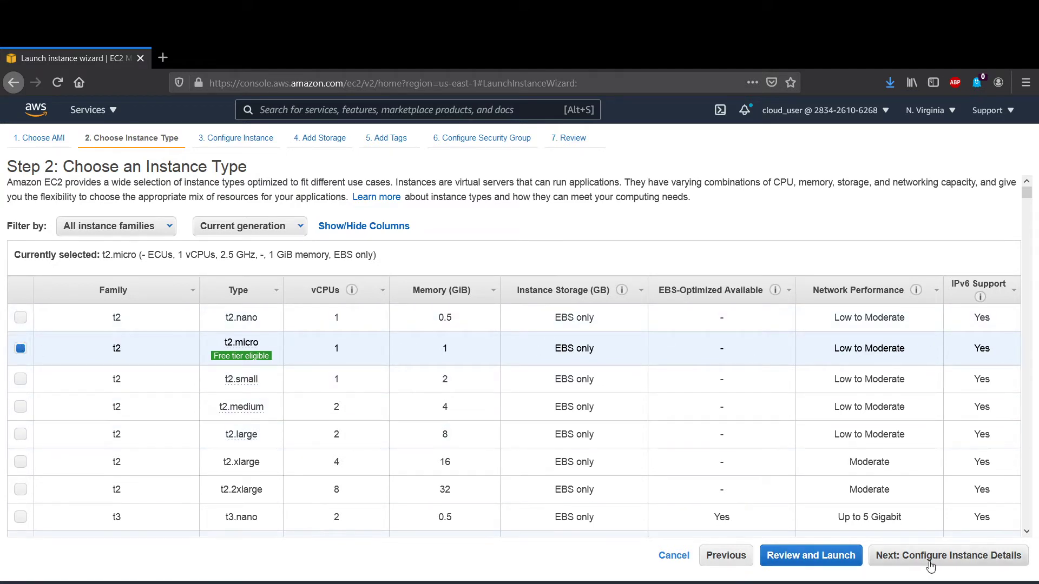
mouse_move(237, 357)
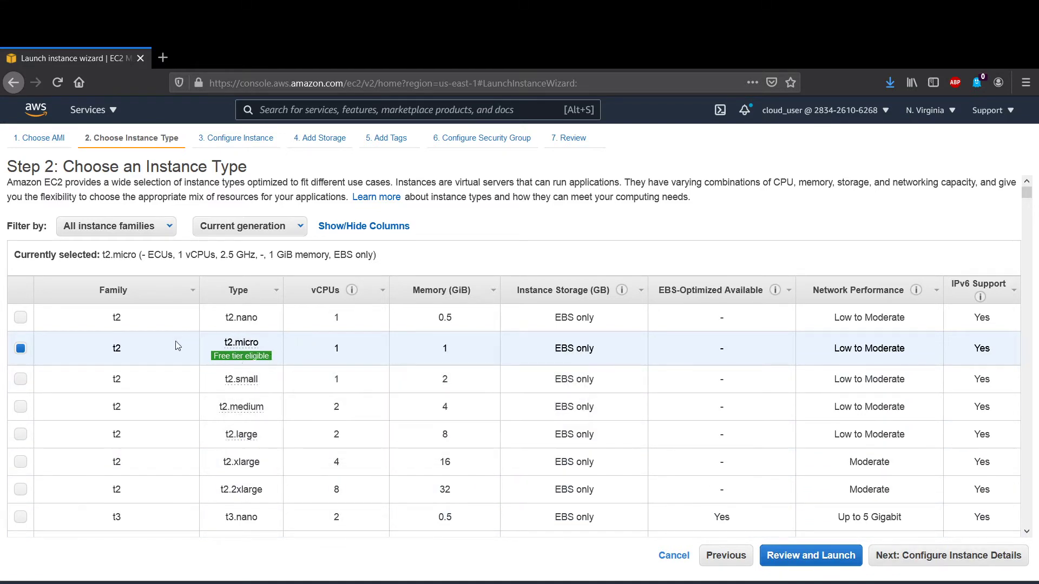
left_click(957, 561)
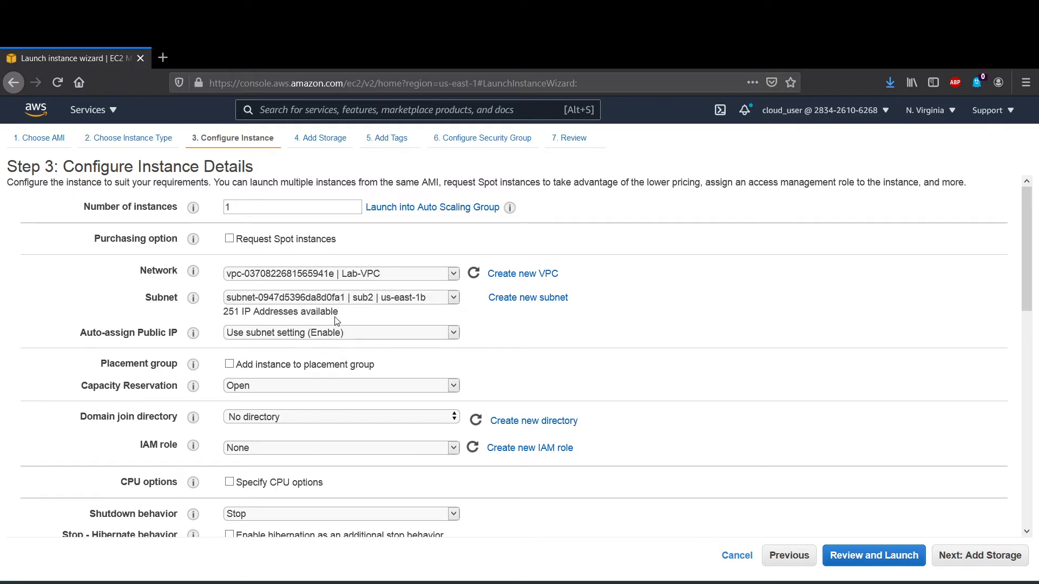
mouse_move(193, 271)
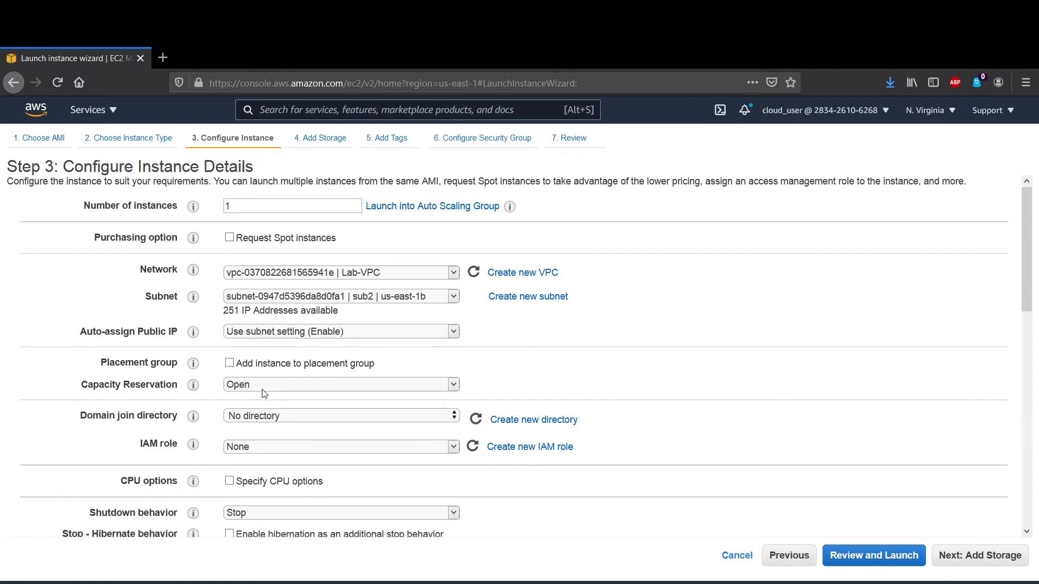
scroll(263, 394, "down", 5)
scroll(263, 393, "down", 6)
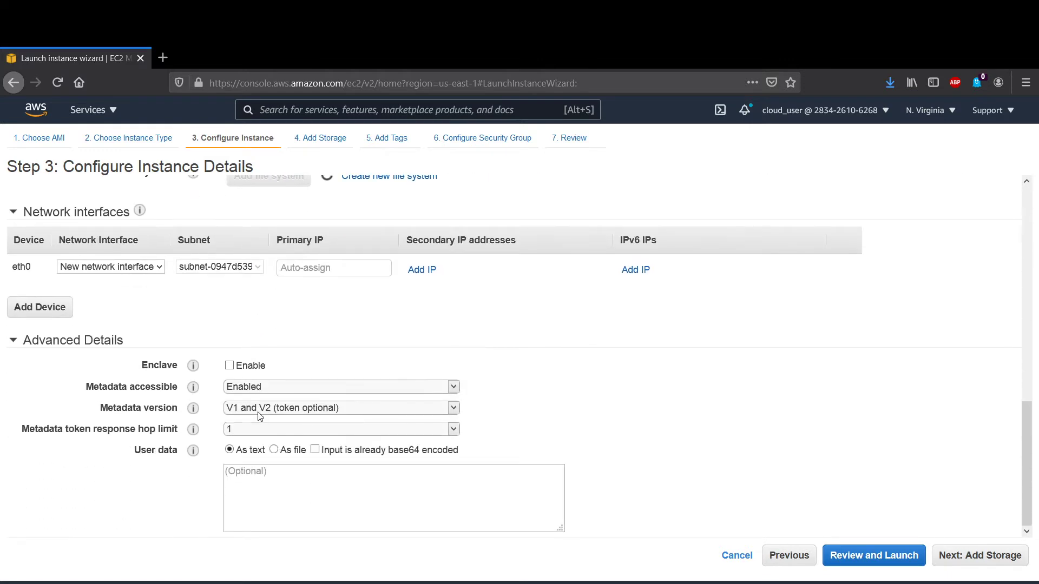
scroll(249, 496, "up", 11)
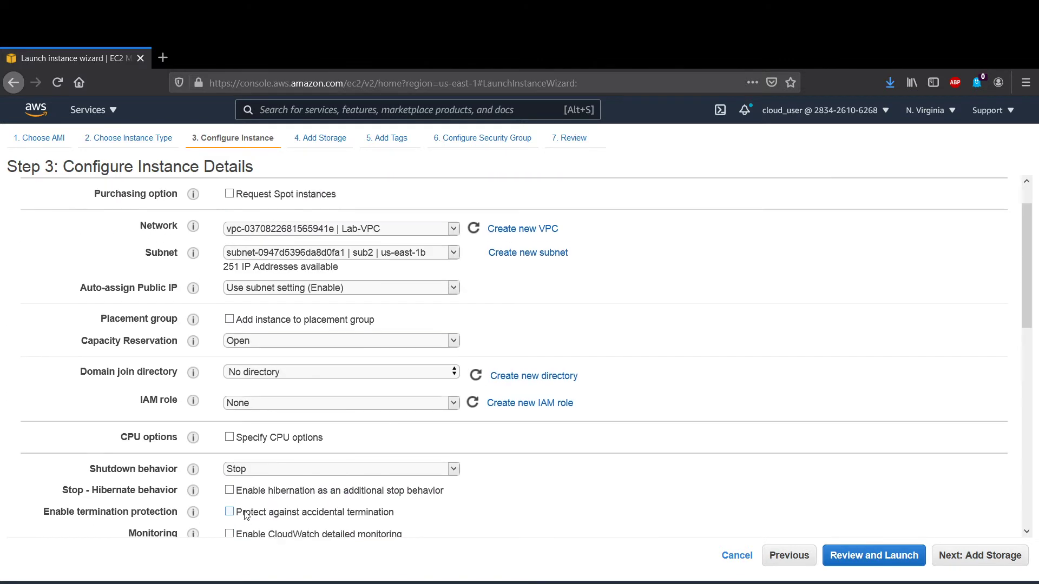
mouse_move(193, 364)
Step: Begin the user data script with the lines #!/bin/bash, yum -y update and yum -y install httpd
scroll(311, 343, "down", 10)
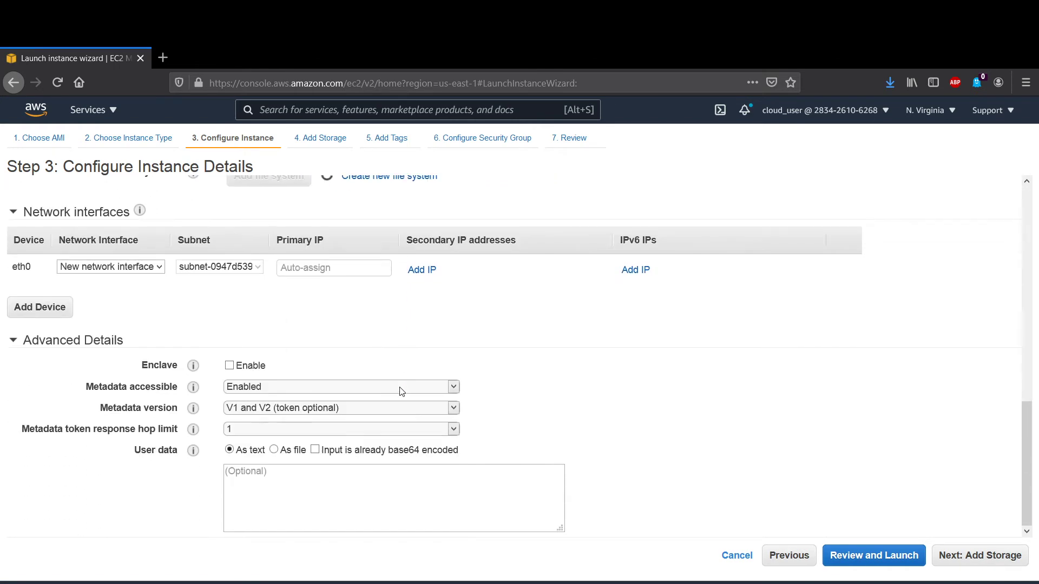
left_click(296, 479)
type("#!/bin/bash")
key("Return")
type("yum -y install httpd")
key("Return")
type("yum,")
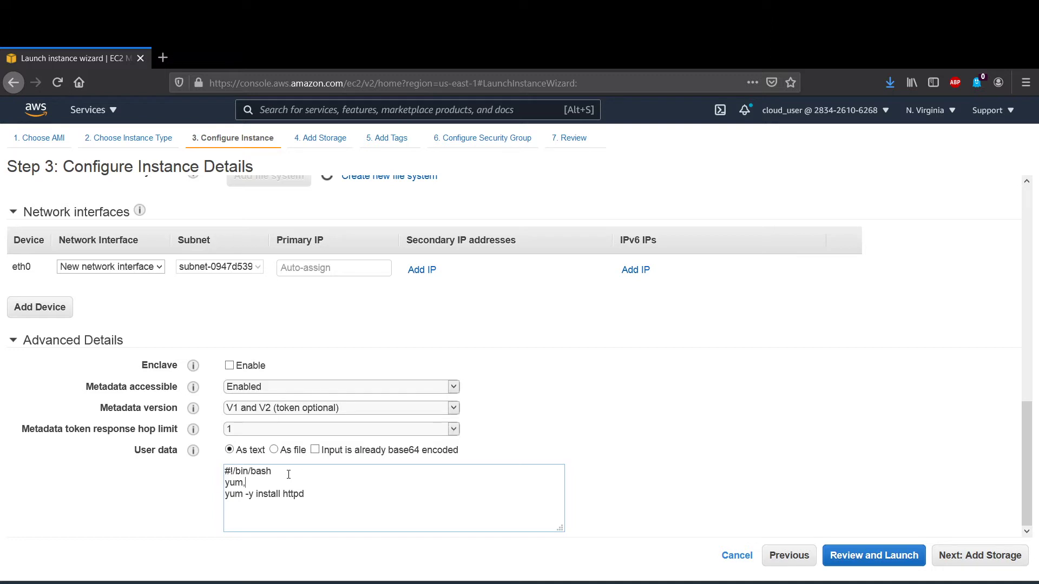
type("-y instal")
key("BackSpace")
key("BackSpace")
key("BackSpace")
key("BackSpace")
key("BackSpace")
key("BackSpace")
key("BackSpace")
type("update yum -y in")
type("stall httpd sys")
Step: Add the lines systemctl start httpd and systemctl enable httpd to the second instance's user data script
type("temctl")
type(" start")
type(" httpd")
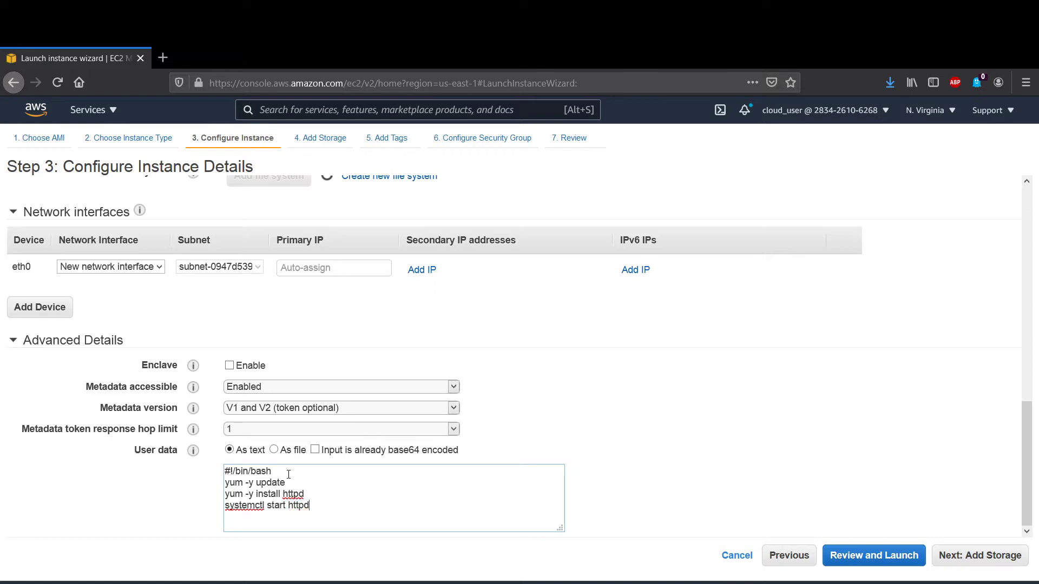
key("Return")
type("systemctl enable httpd")
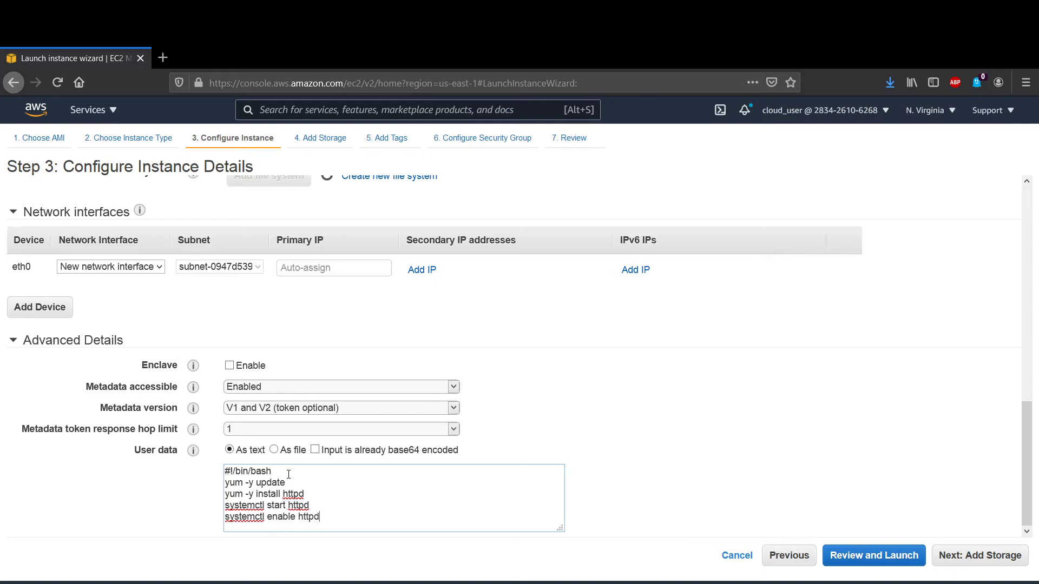
key("Return")
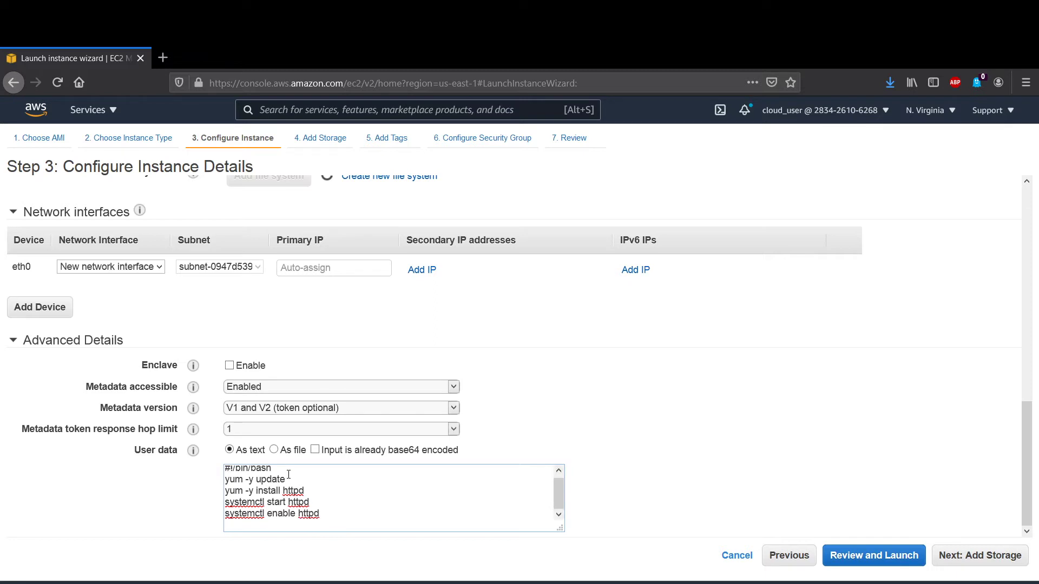
Step: Add the line touch /var/www/html/index.html to the second instance's user data script
type("touch the")
key("BackSpace")
key("BackSpace")
key("BackSpace")
type("/vae/w")
key("BackSpace")
key("BackSpace")
type("r/www/html/inde")
type("x")
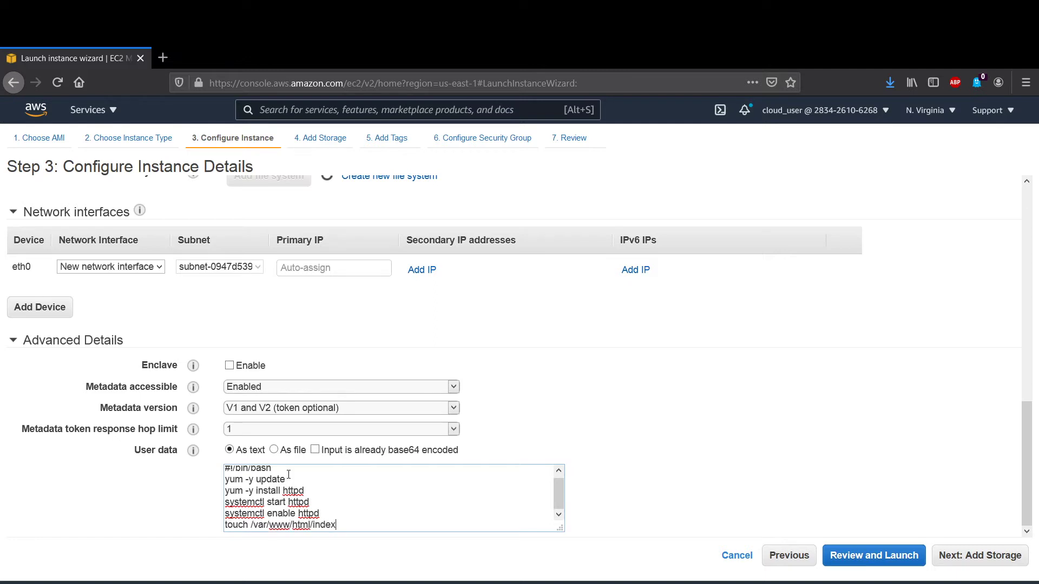
type(".html")
key("Return")
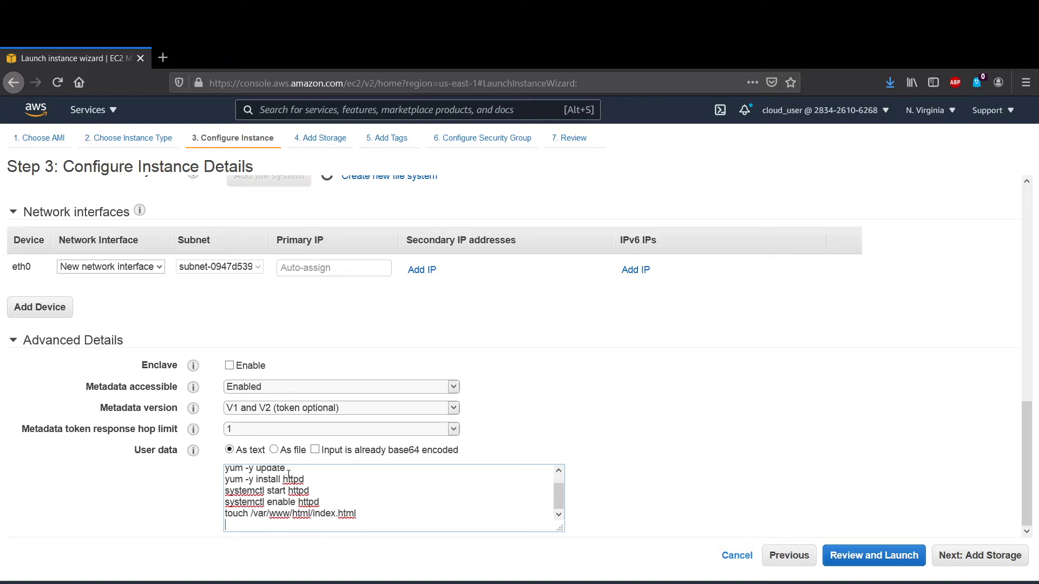
Step: Add the line echo "Hello My Name is $HOSTNAME" at the end of the second instance's user data script
type("echo \"Hello My Name is $HOSTNAME")
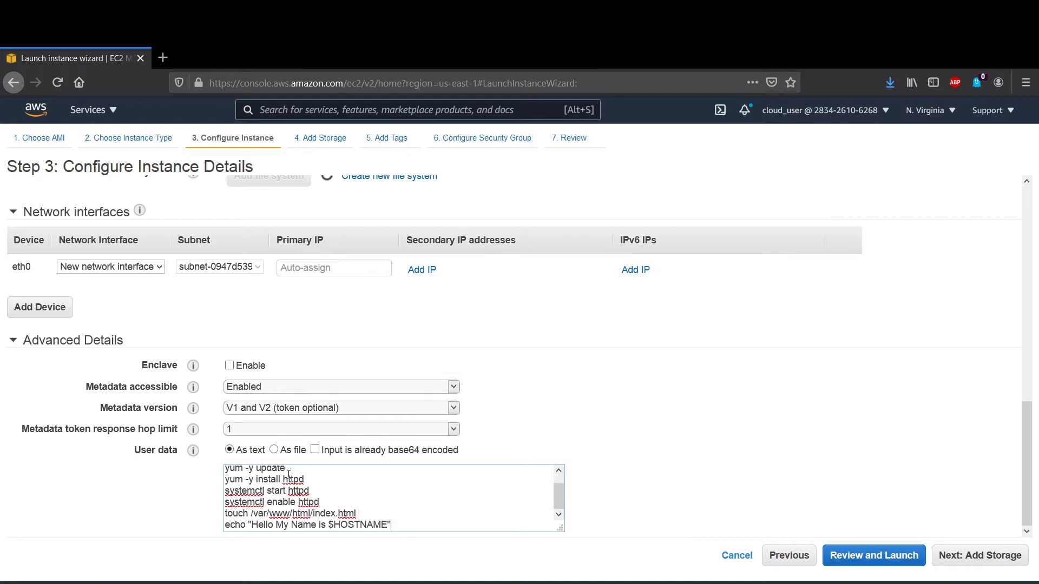
scroll(373, 508, "up", 1)
scroll(373, 508, "down", 1)
Step: Redirect the echo output with > to /var/www/html/index.html, copying the path from the touch line above it
key("BackSpace")
key("shift+Left")
key("shift+Left")
key("shift+Left")
key("shift+Left")
key("shift+Left")
key("shift+Left")
key("shift+Left")
key("shift+Left")
key("shift+Left")
key("shift+Left")
key("shift+Left")
key("shift+Left")
key("shift+Left")
key("shift+Left")
key("shift+Left")
key("shift+Left")
key("shift+Left")
key("shift+Left")
key("shift+Left")
key("shift+Left")
key("ctrl+c")
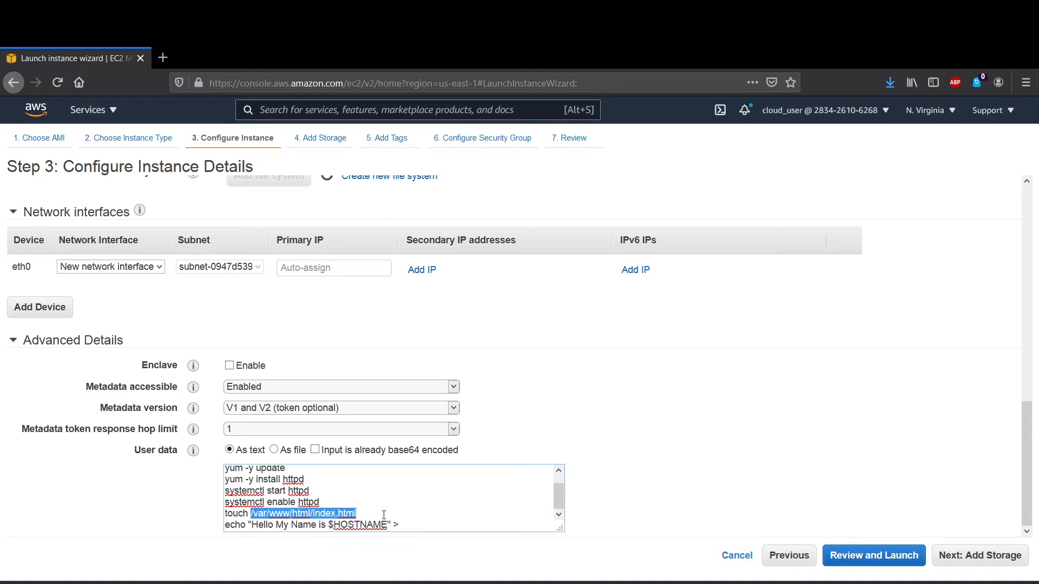
key("Down")
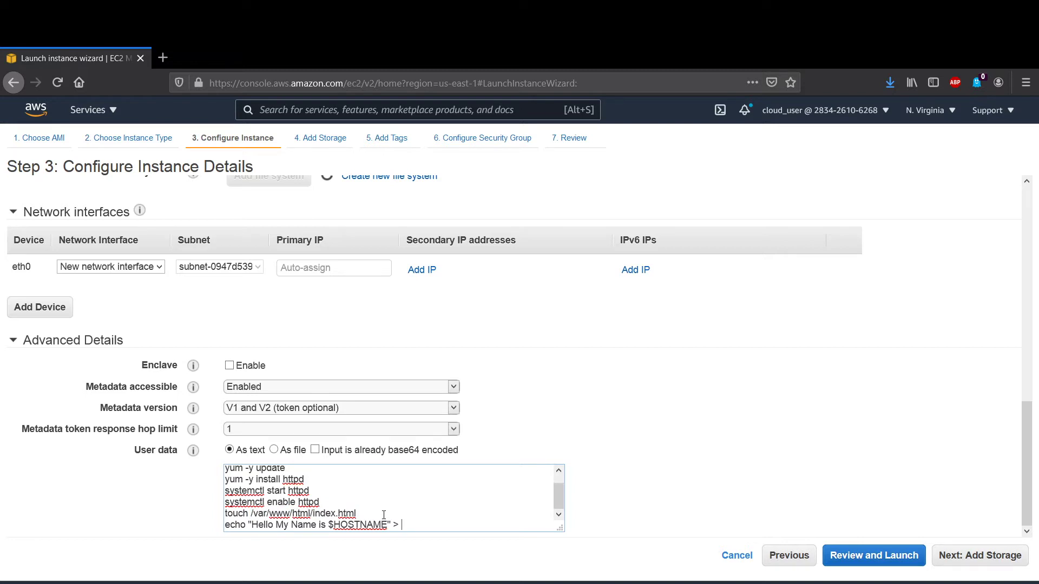
key("ctrl+v")
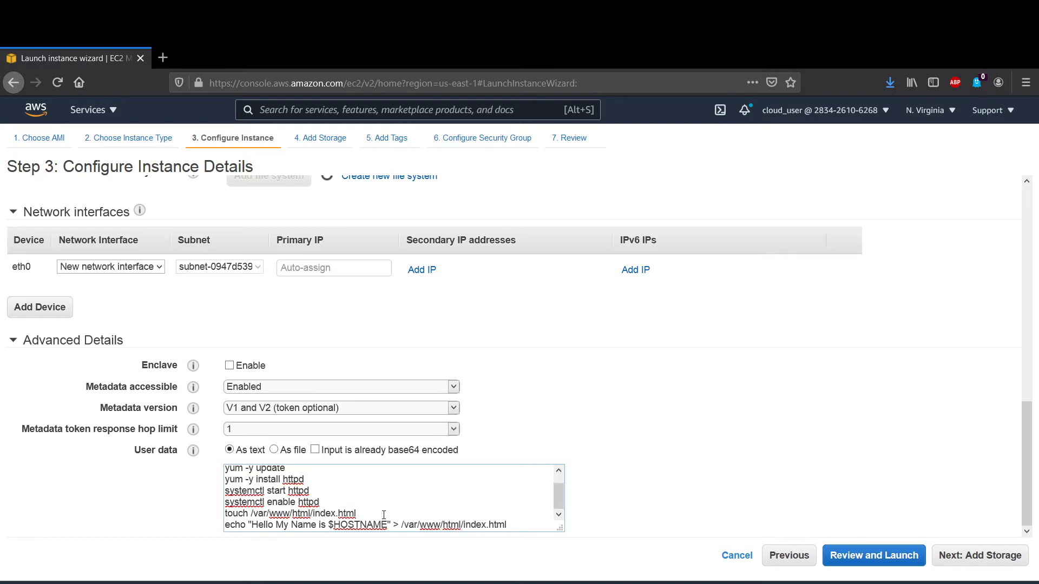
Step: Check the second instance's user data script for correctness, from the #!/bin/bash line to the echo line
scroll(375, 505, "up", 1)
scroll(372, 501, "down", 1)
scroll(364, 505, "up", 1)
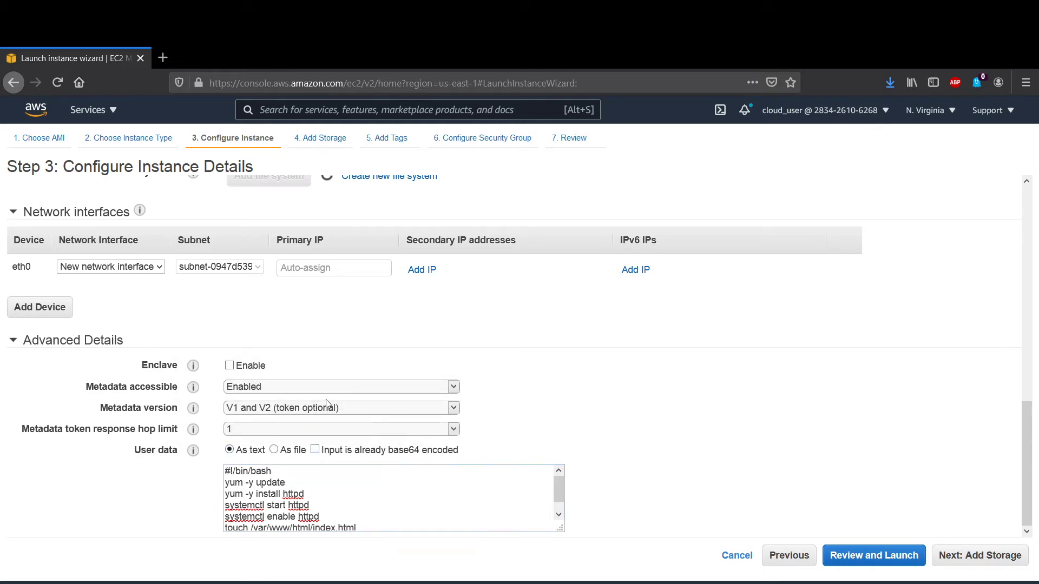
type("echo \"Hello My Name is $HOSTNAME\" > /var/www/html/index.html")
scroll(256, 497, "up", 1)
scroll(295, 496, "down", 1)
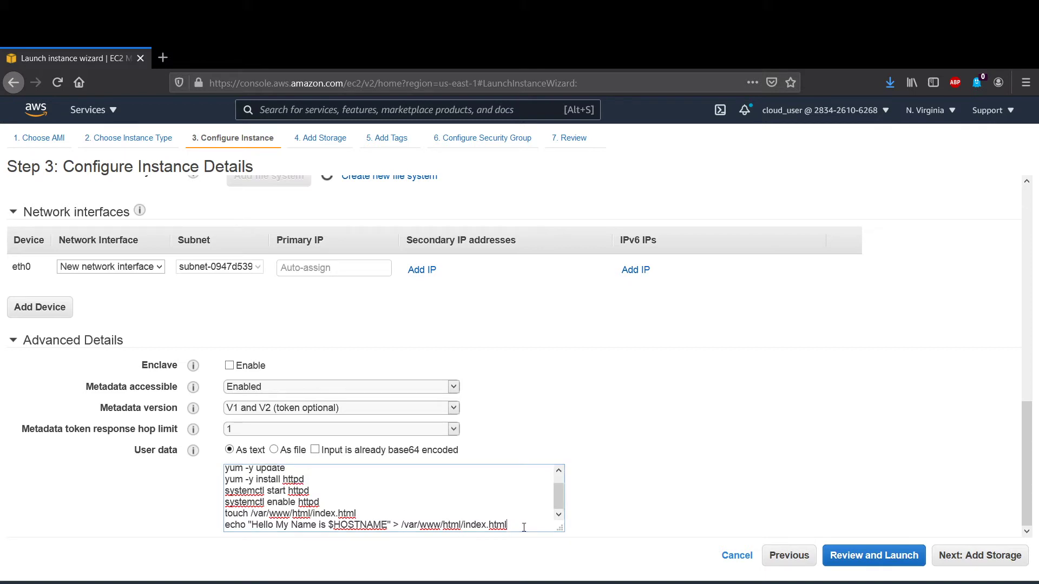
key("BackSpace")
key("BackSpace")
type("d")
key("Up")
key("Up")
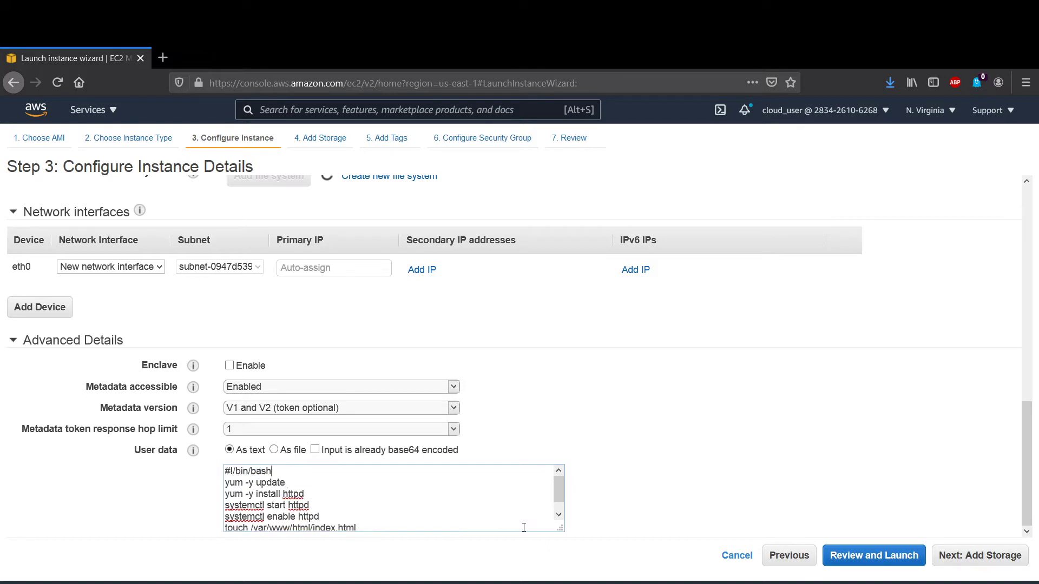
Step: Keep the default root volume storage and add a tag with key Name and value WS-AMZ2
left_click(990, 557)
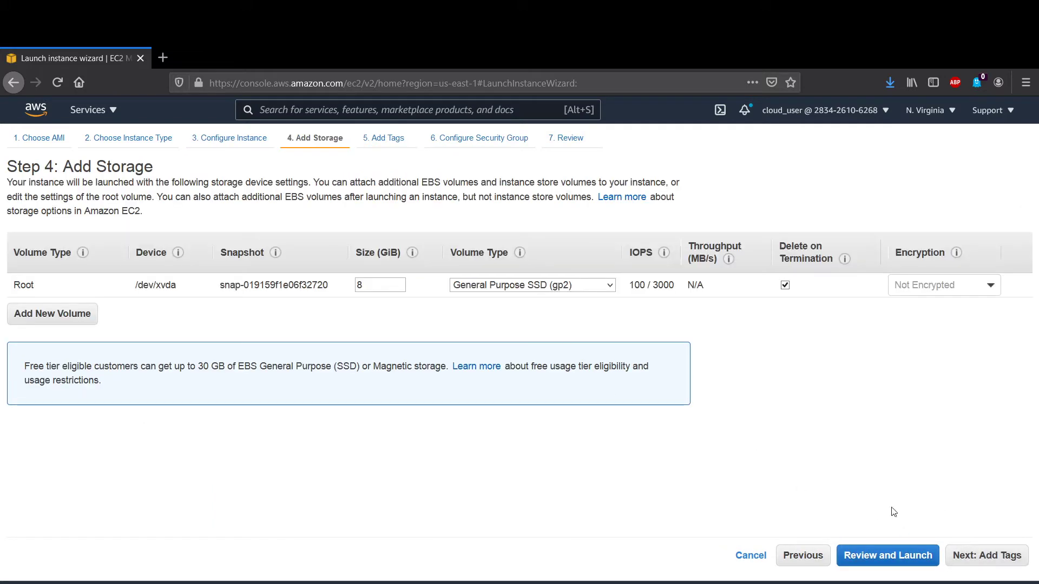
left_click(981, 568)
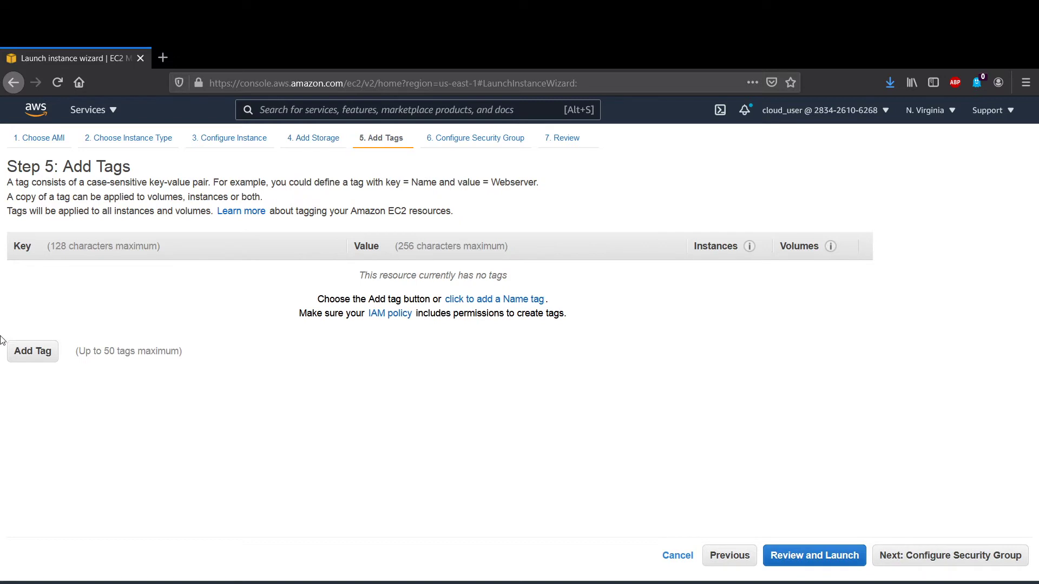
left_click(24, 352)
type("N")
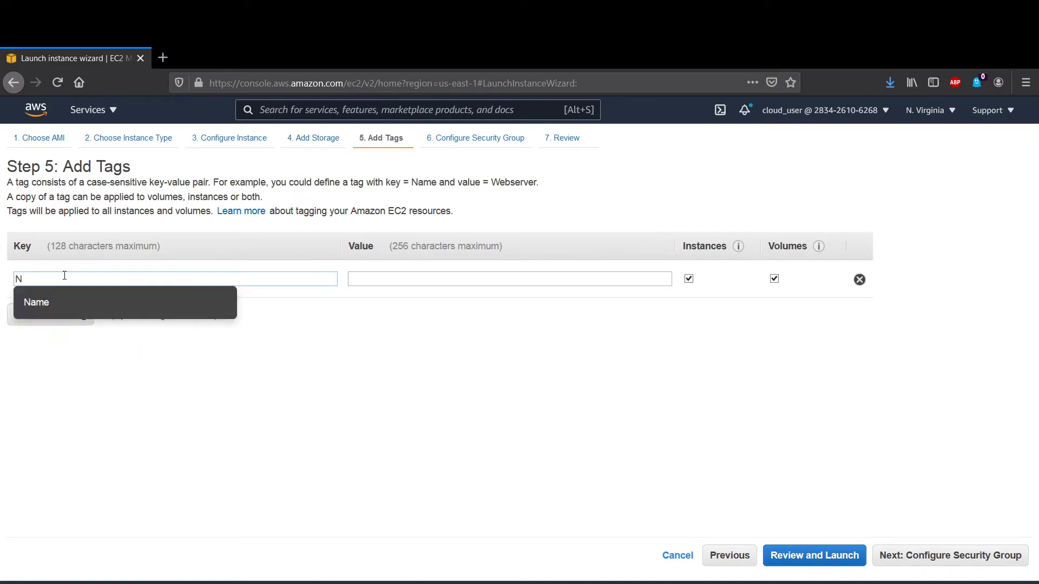
left_click(58, 303)
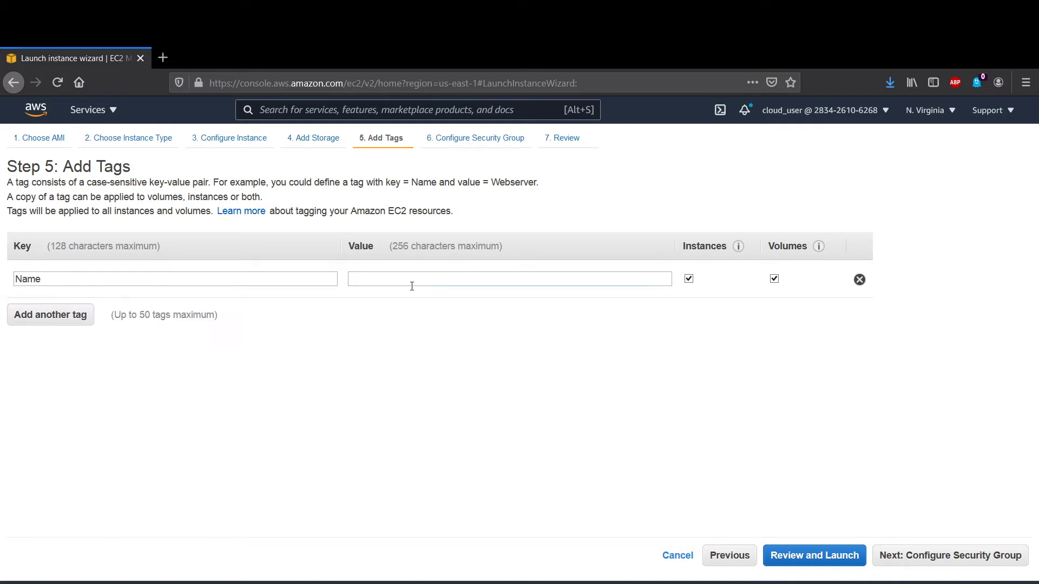
type("WS")
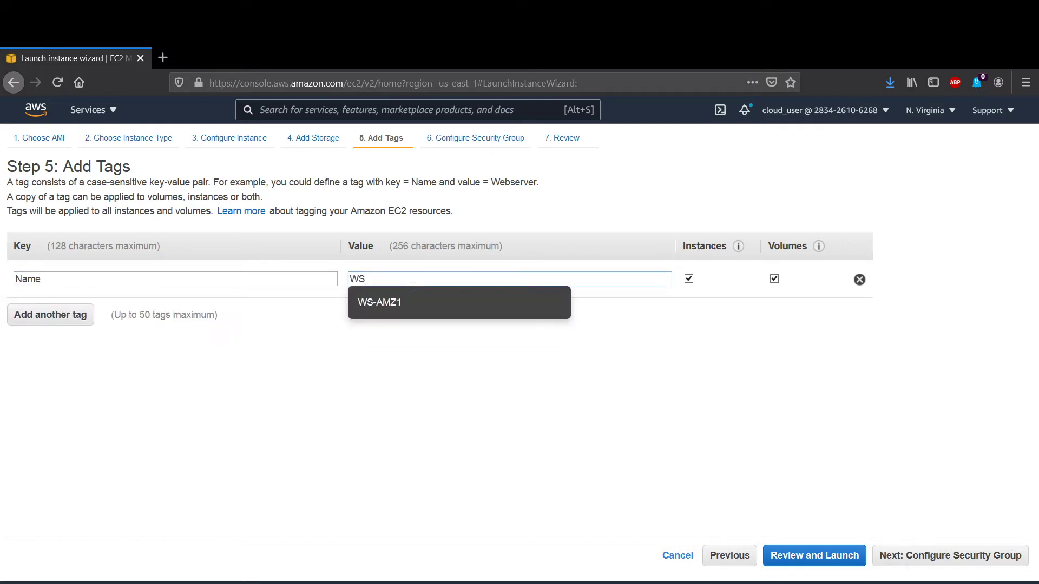
type("-AMZ2")
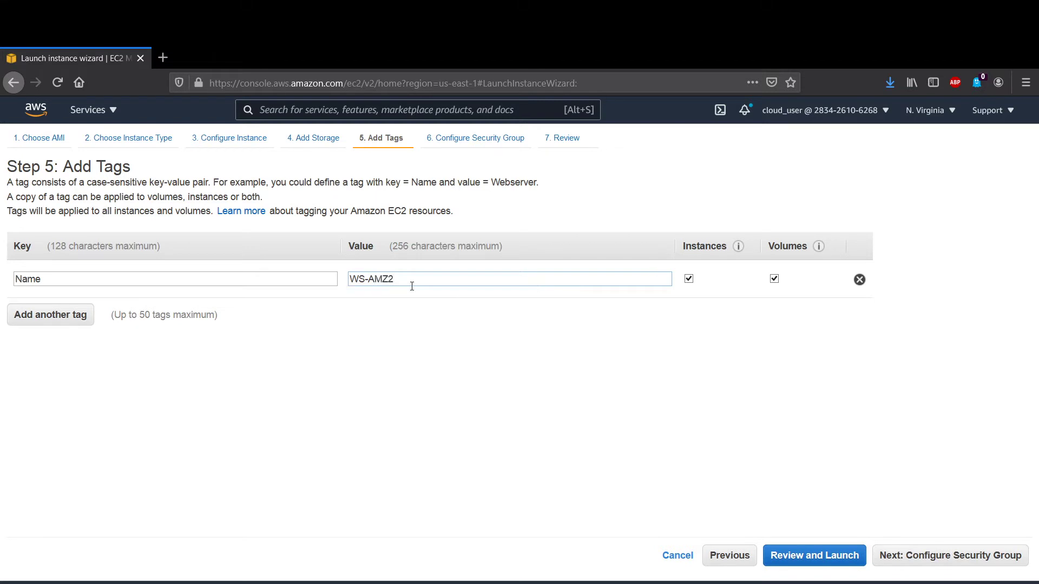
Step: Assign the existing security group WS-SG to the second instance and proceed to the launch review
left_click(920, 557)
left_click(273, 238)
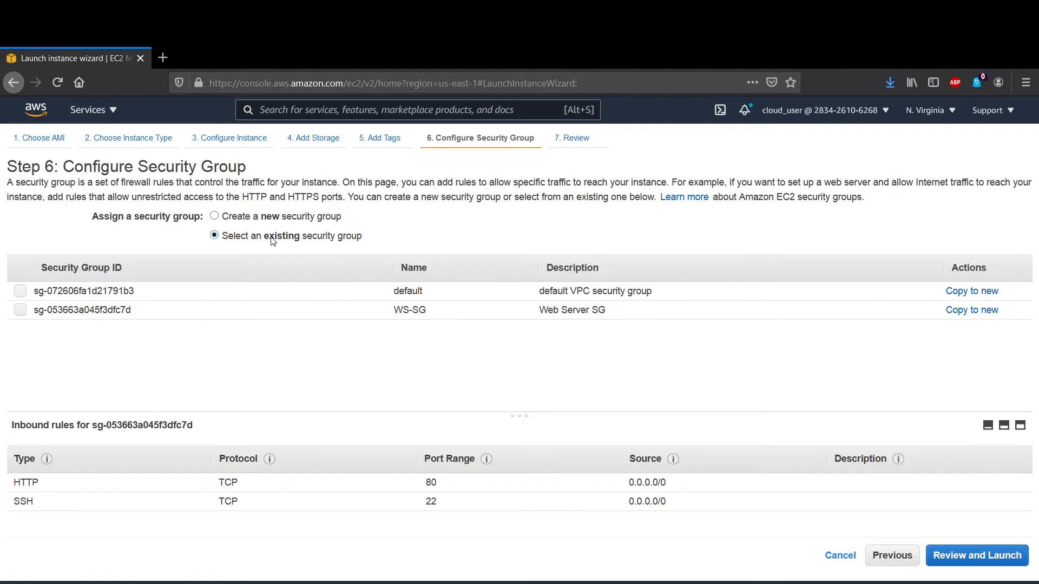
left_click(20, 310)
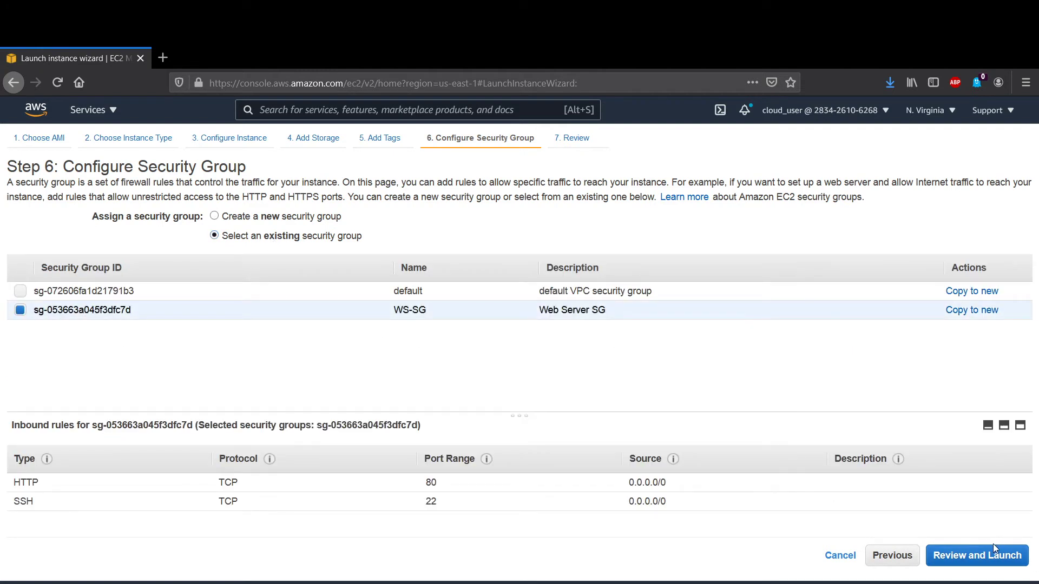
left_click(983, 559)
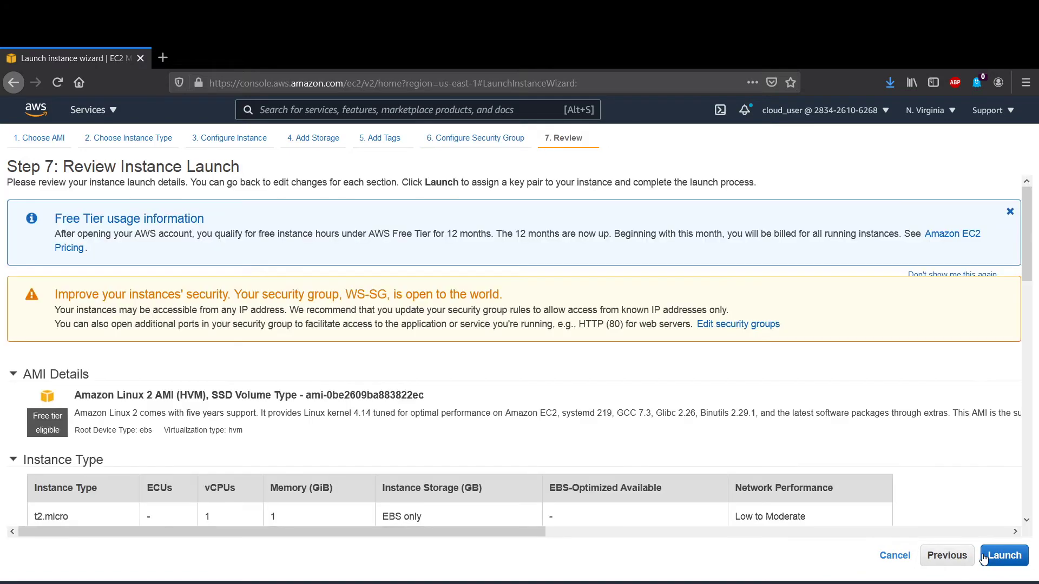
Step: Launch the instance with the existing key pair WS-KeysP, acknowledging access to its private key file, and open the instances list
scroll(575, 469, "down", 5)
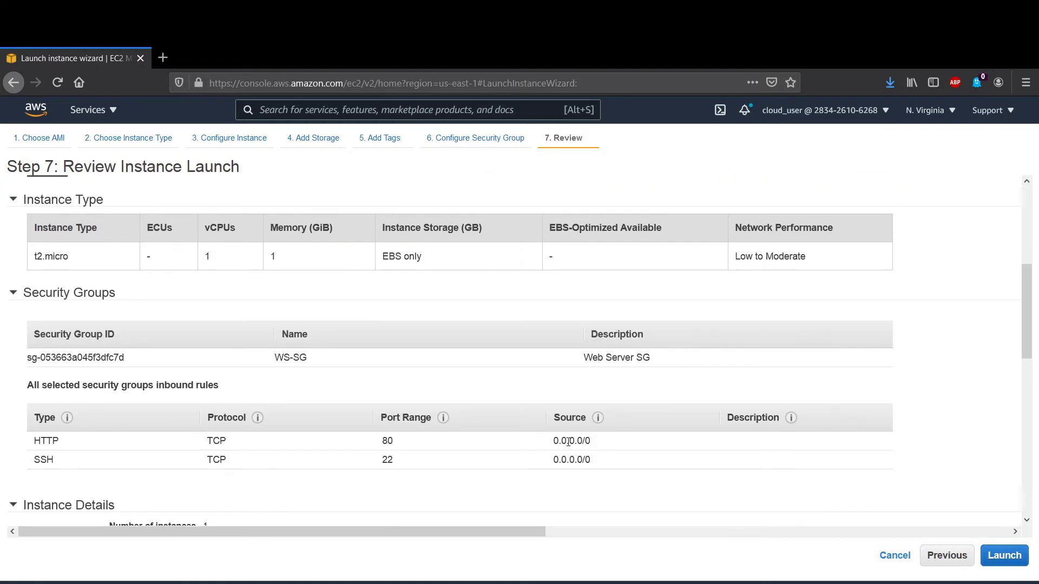
scroll(568, 442, "down", 10)
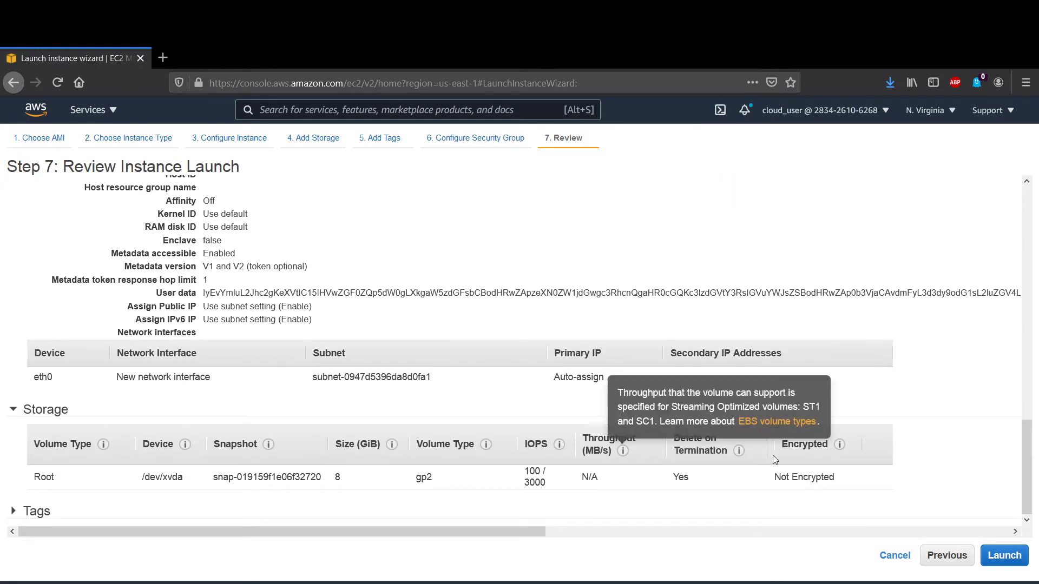
left_click(993, 553)
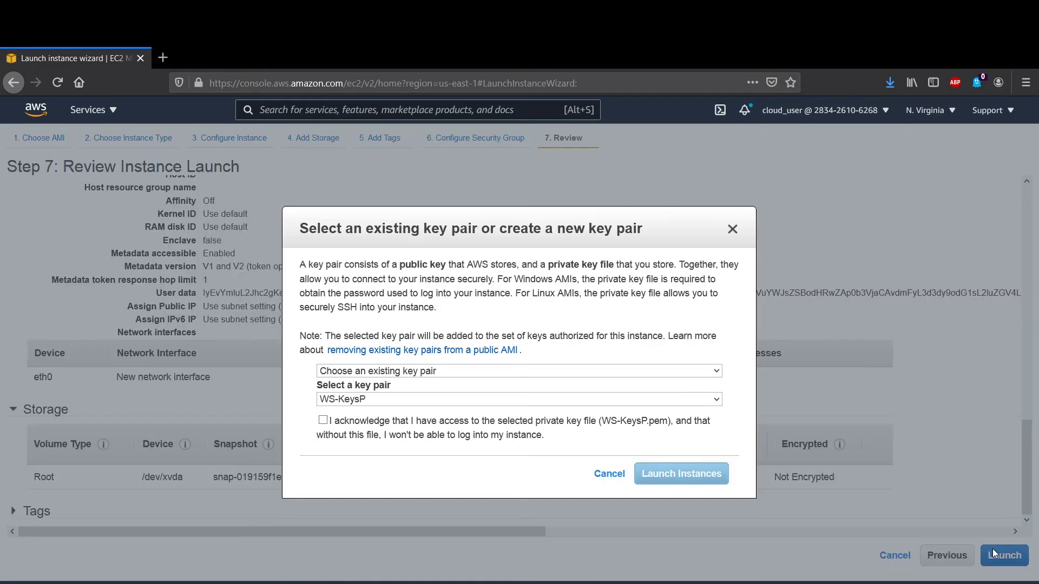
left_click(323, 420)
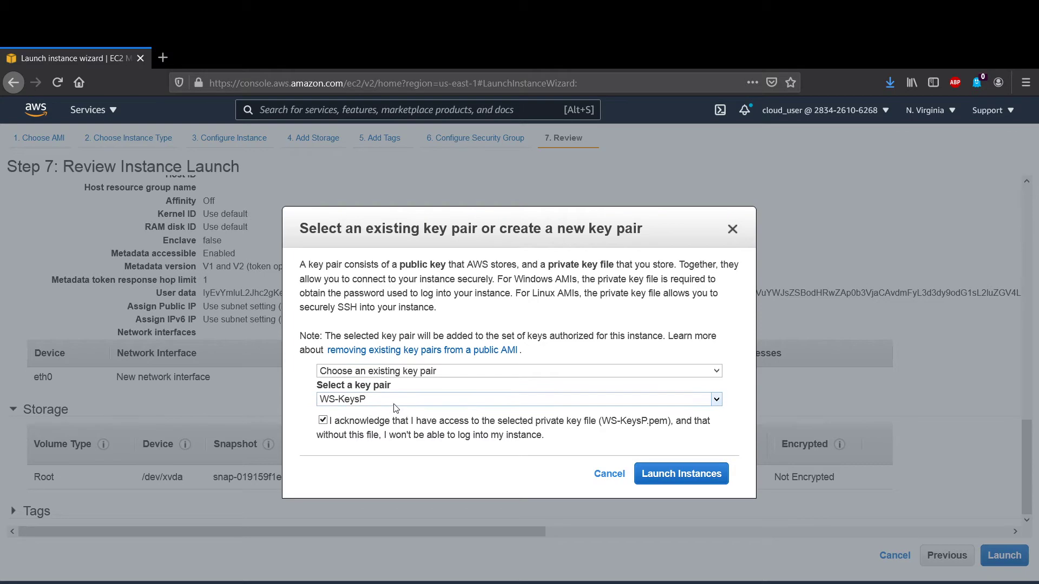
left_click(702, 475)
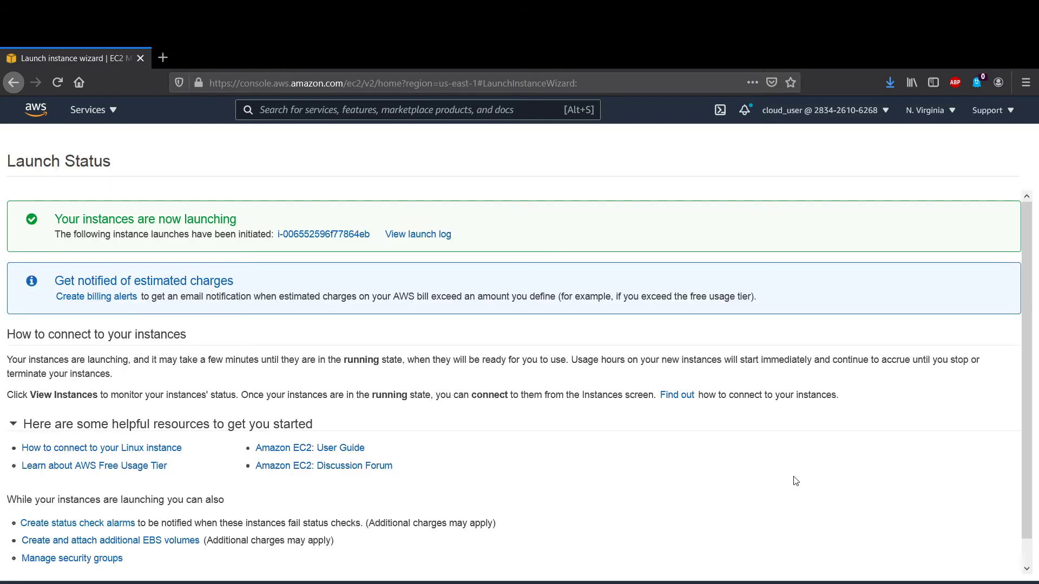
scroll(795, 481, "down", 2)
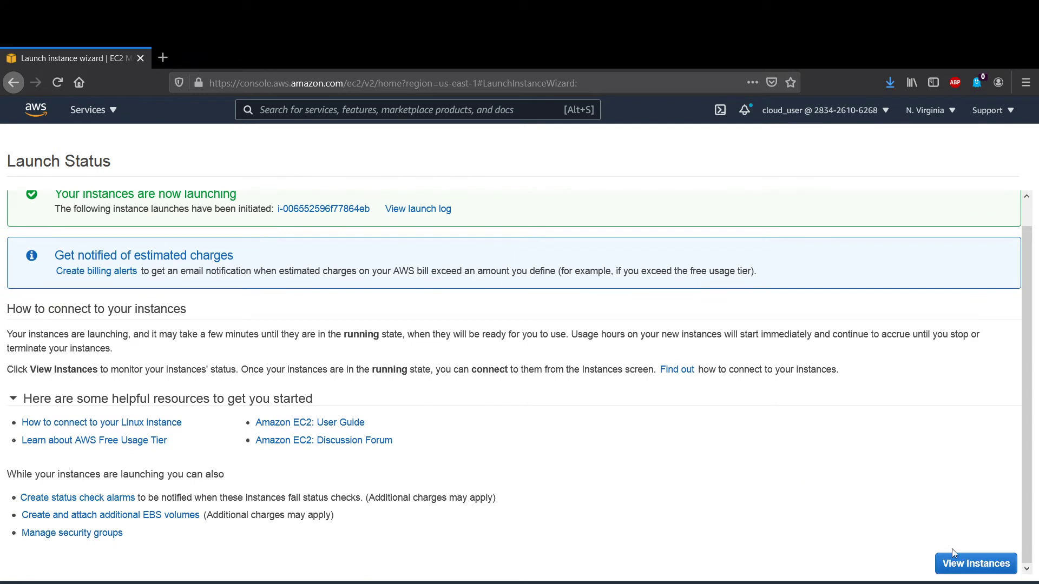
left_click(952, 565)
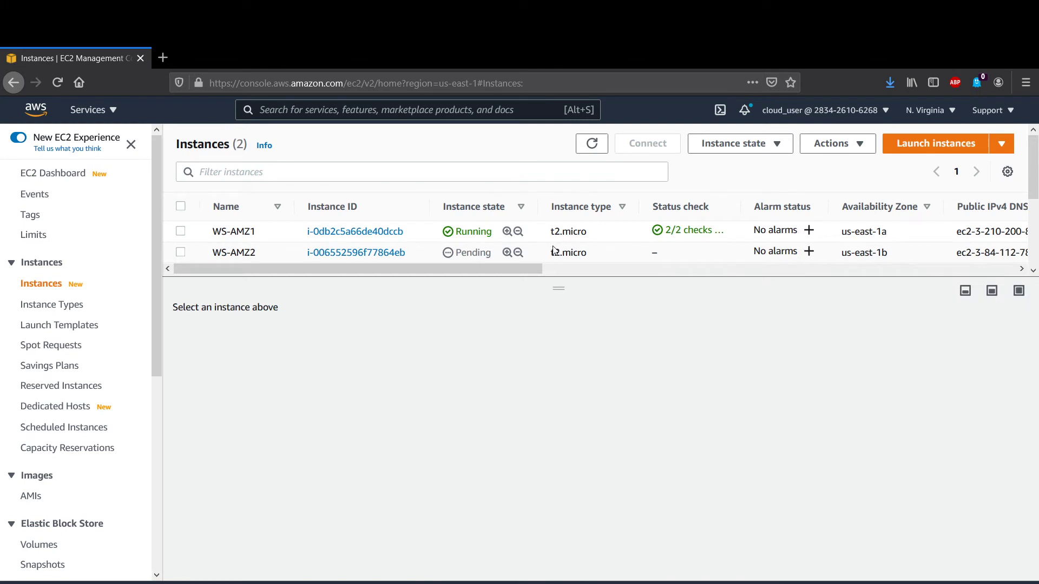
Step: Examine the instance details, networking information and status checks of WS-AMZ1
left_click(181, 232)
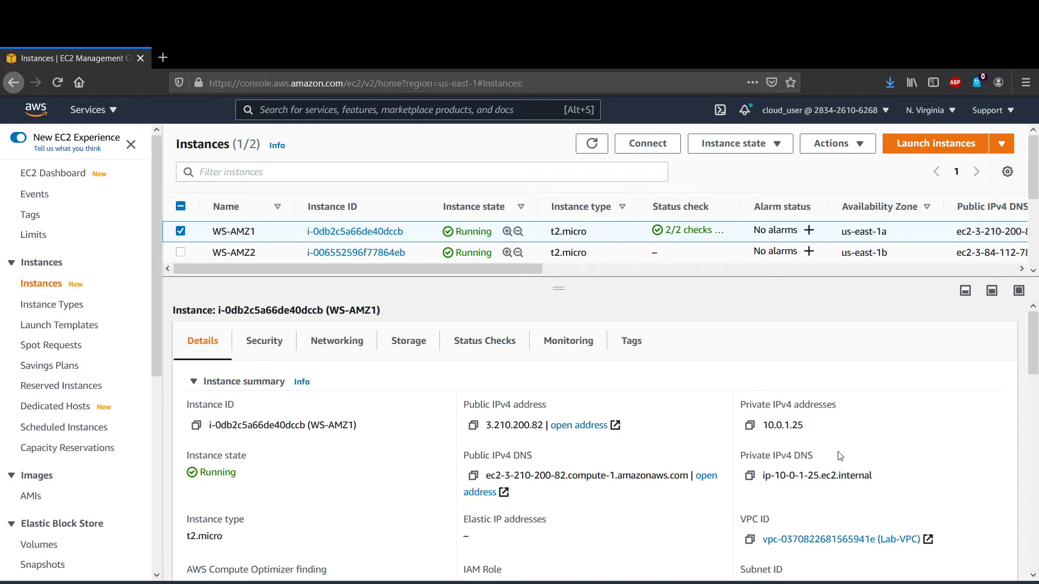
scroll(550, 468, "down", 3)
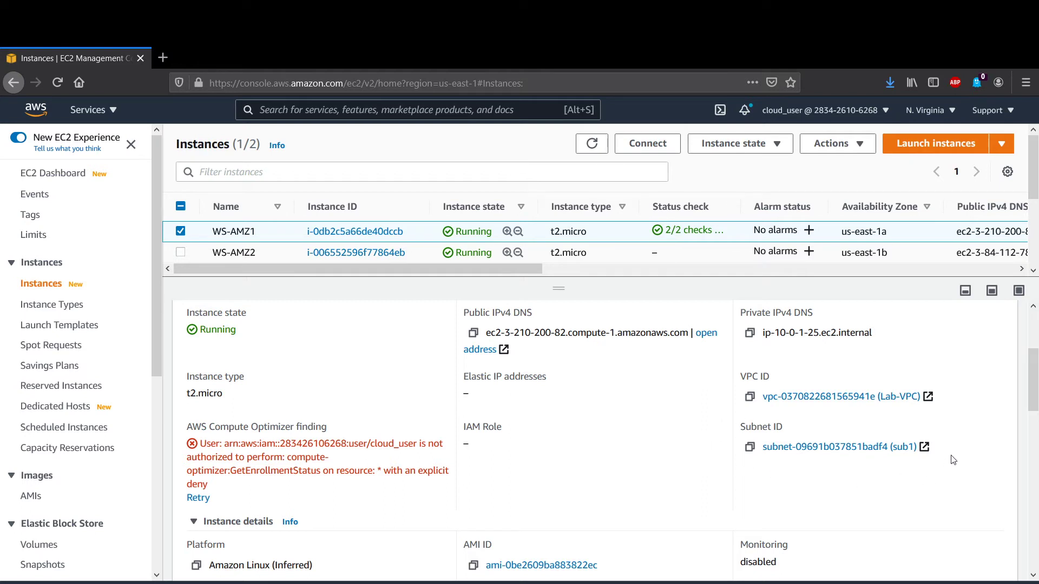
scroll(570, 451, "up", 3)
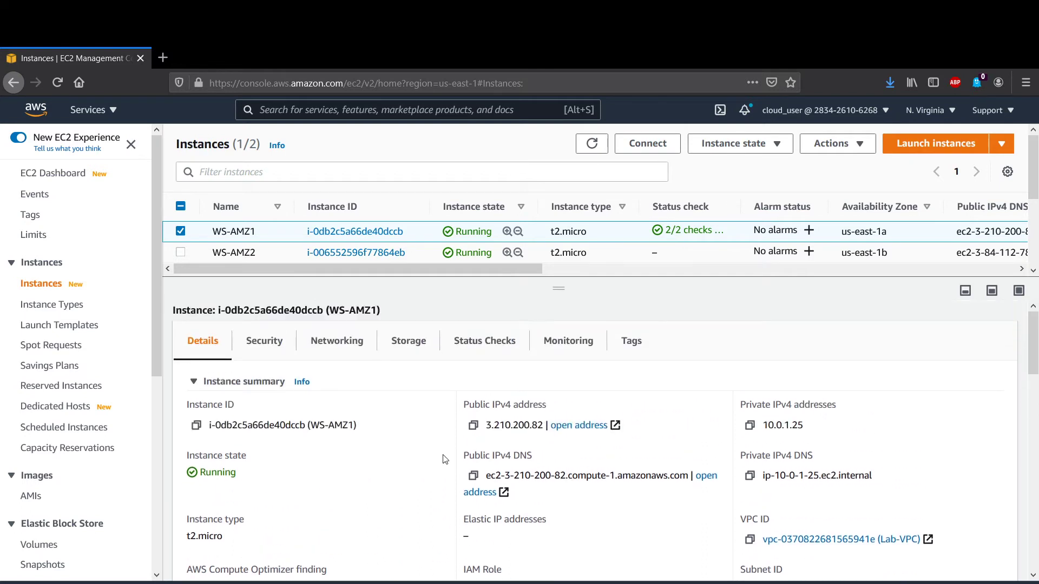
left_click(335, 347)
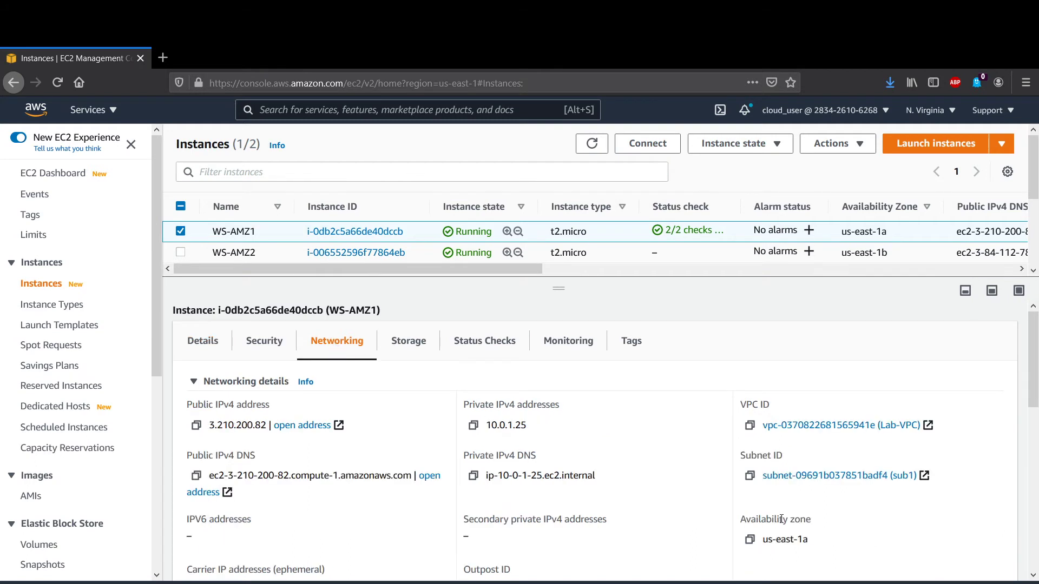
scroll(781, 519, "down", 3)
scroll(784, 481, "up", 2)
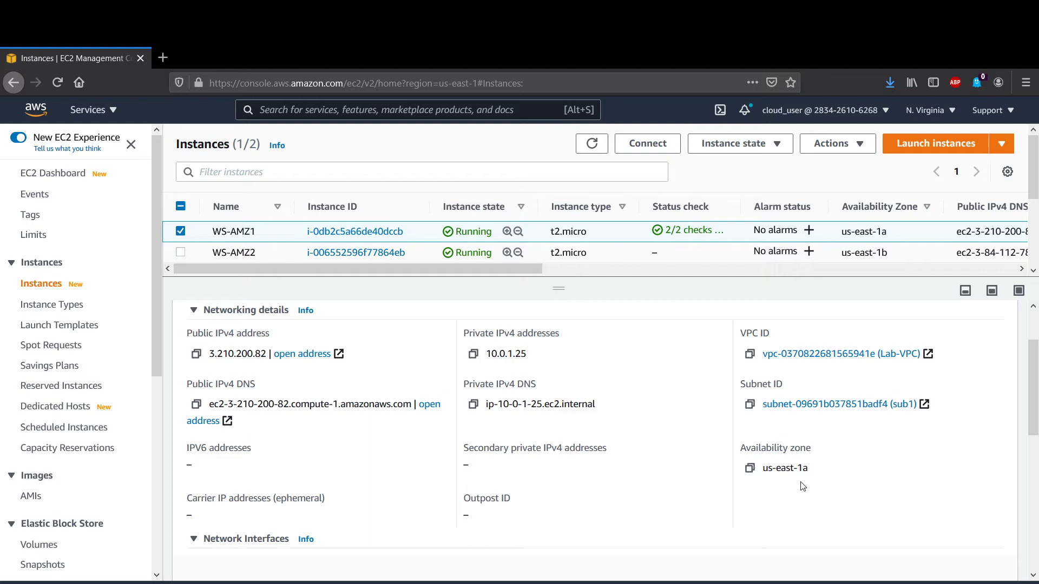
scroll(835, 453, "up", 2)
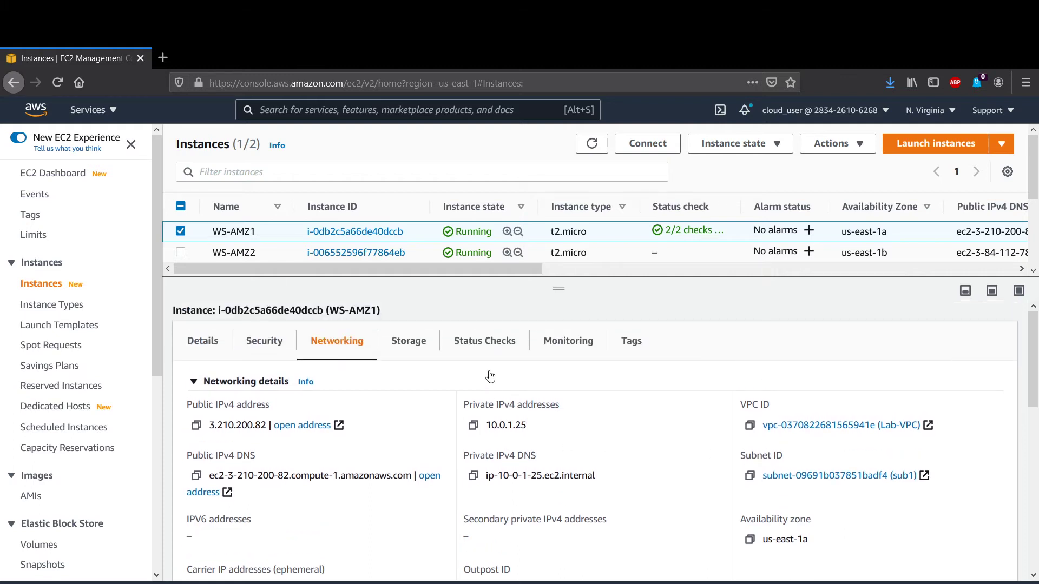
left_click(475, 349)
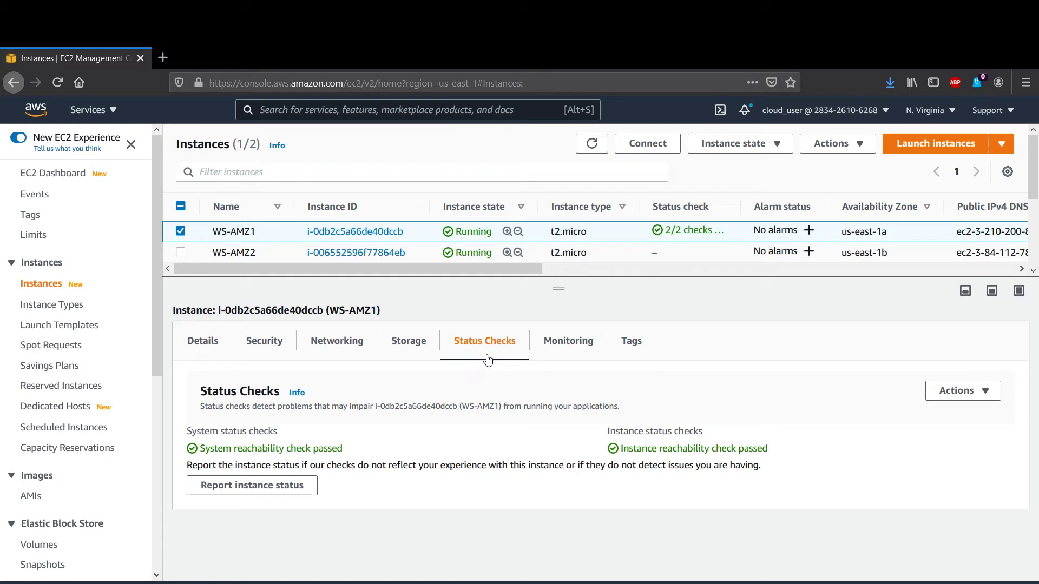
Step: Examine the monitoring graphs of WS-AMZ1, including CPU utilization, network traffic and disk activity
left_click(546, 349)
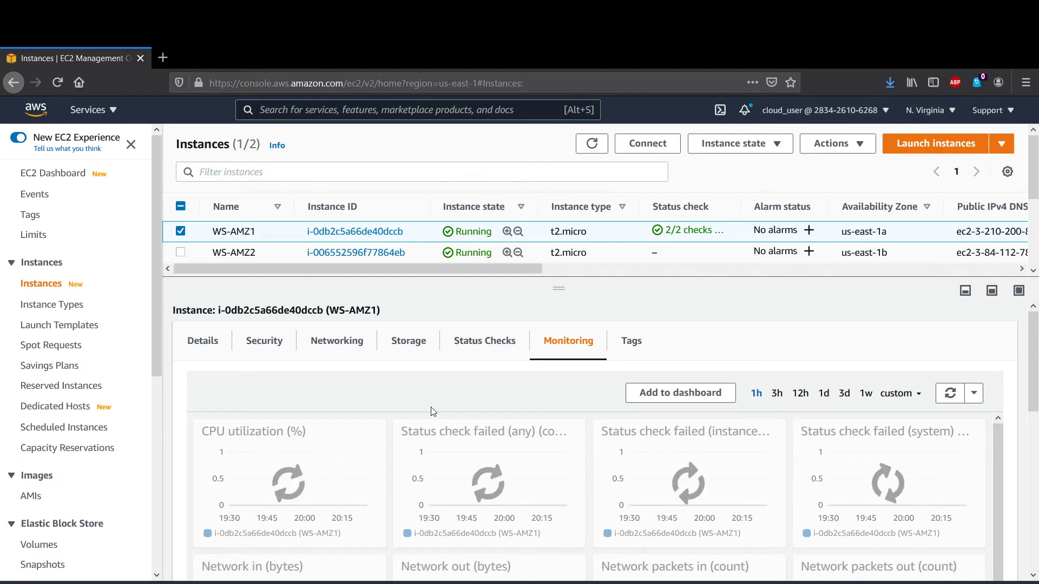
scroll(408, 431, "down", 3)
scroll(407, 431, "down", 5)
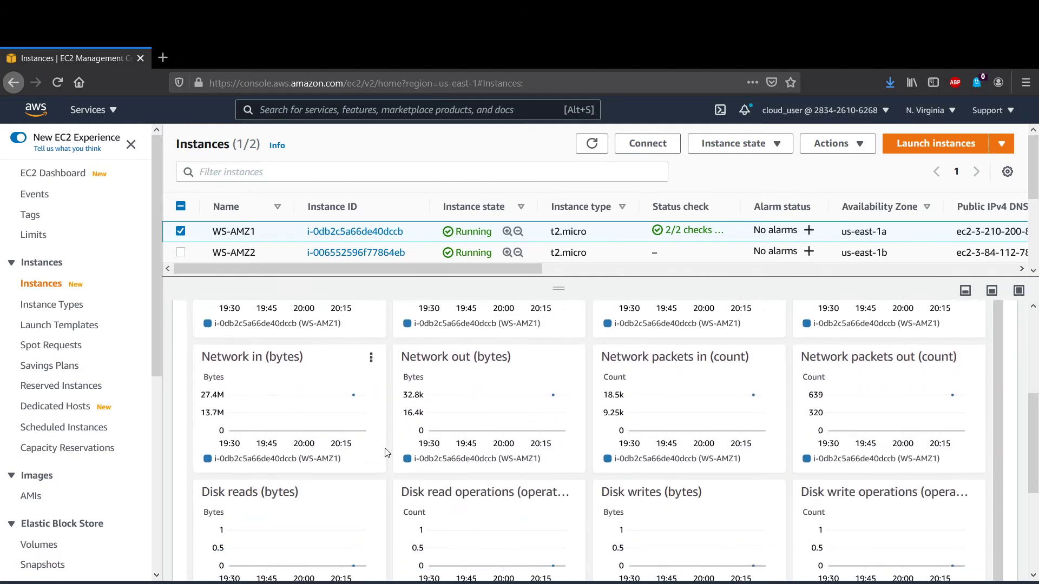
scroll(386, 445, "up", 5)
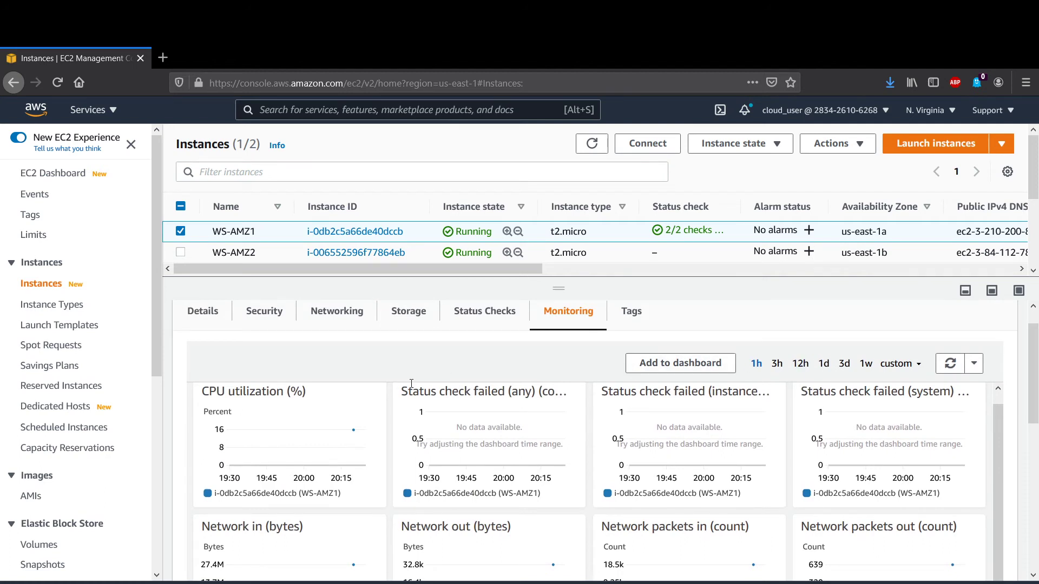
scroll(387, 416, "down", 4)
scroll(387, 415, "up", 4)
scroll(386, 411, "up", 1)
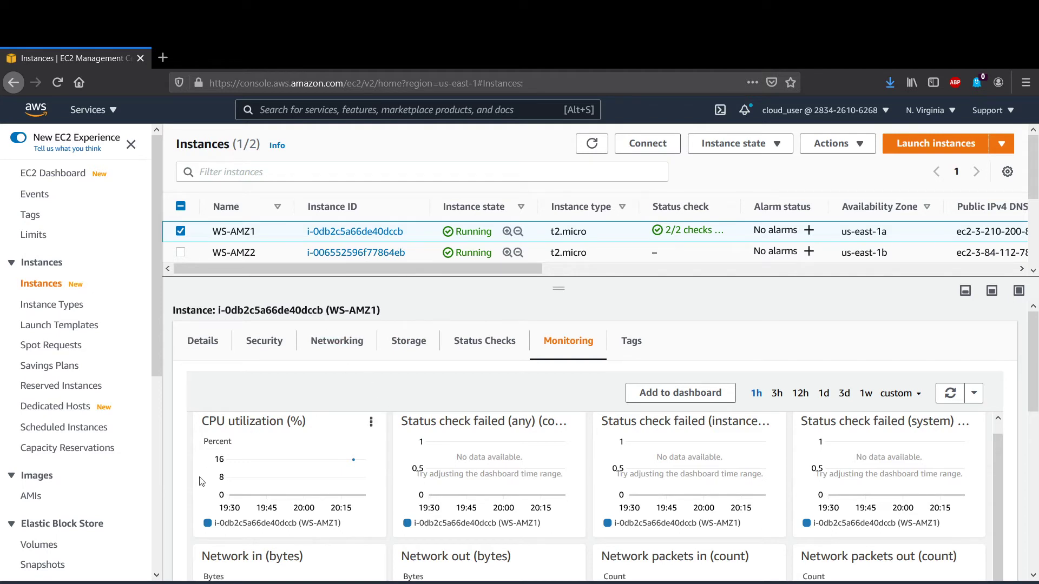
scroll(270, 473, "down", 2)
mouse_move(302, 470)
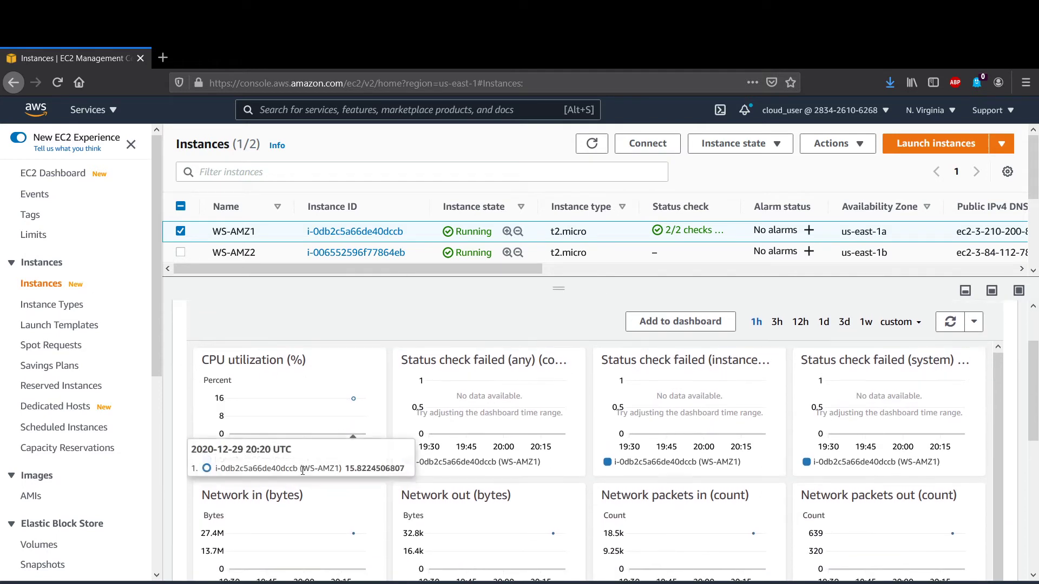
scroll(389, 406, "up", 2)
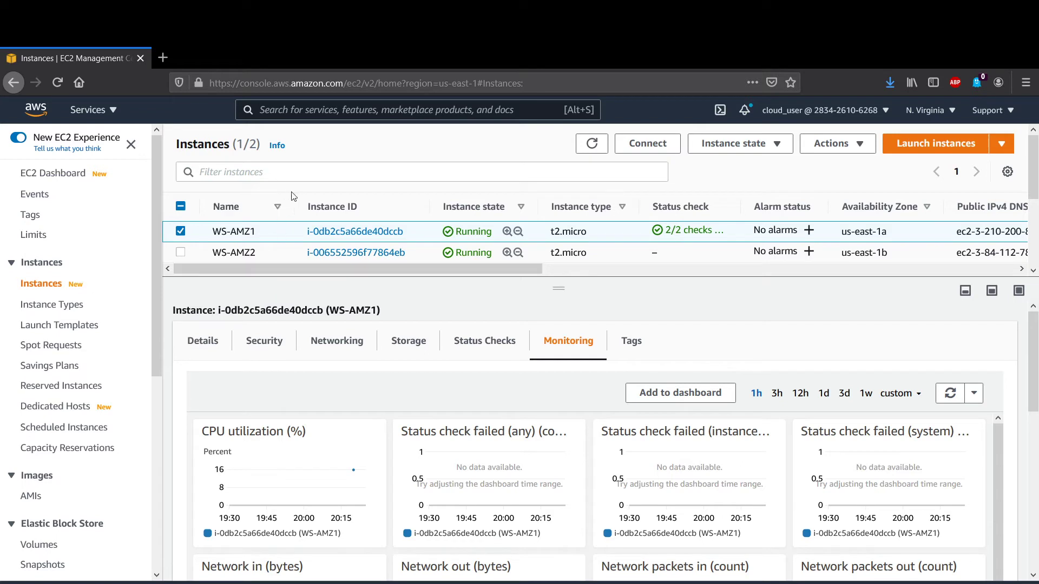
Step: Connect to WS-AMZ1 through EC2 Instance Connect as ec2-user and run ip a in its terminal
left_click(638, 147)
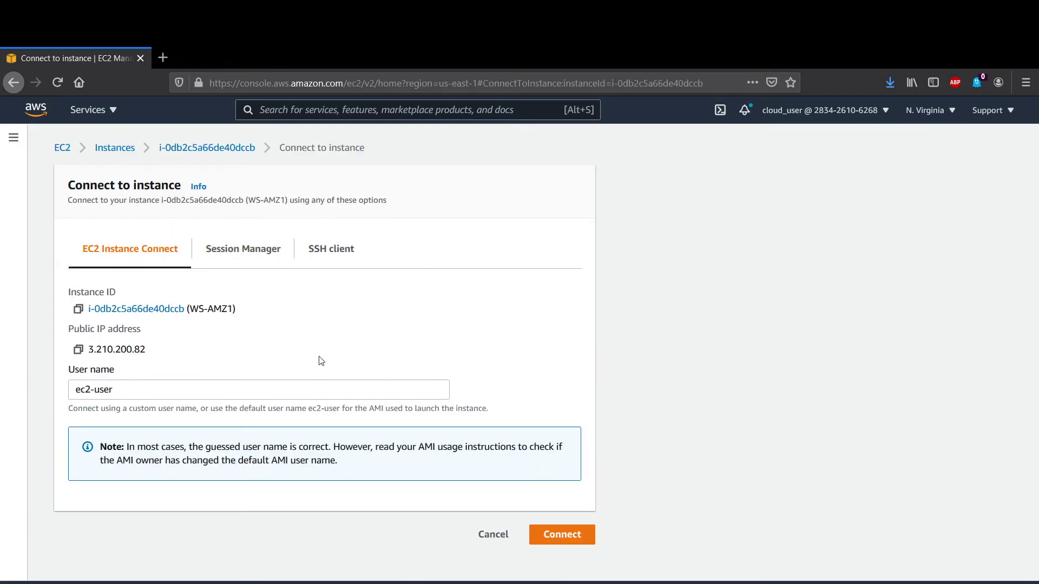
left_click(551, 541)
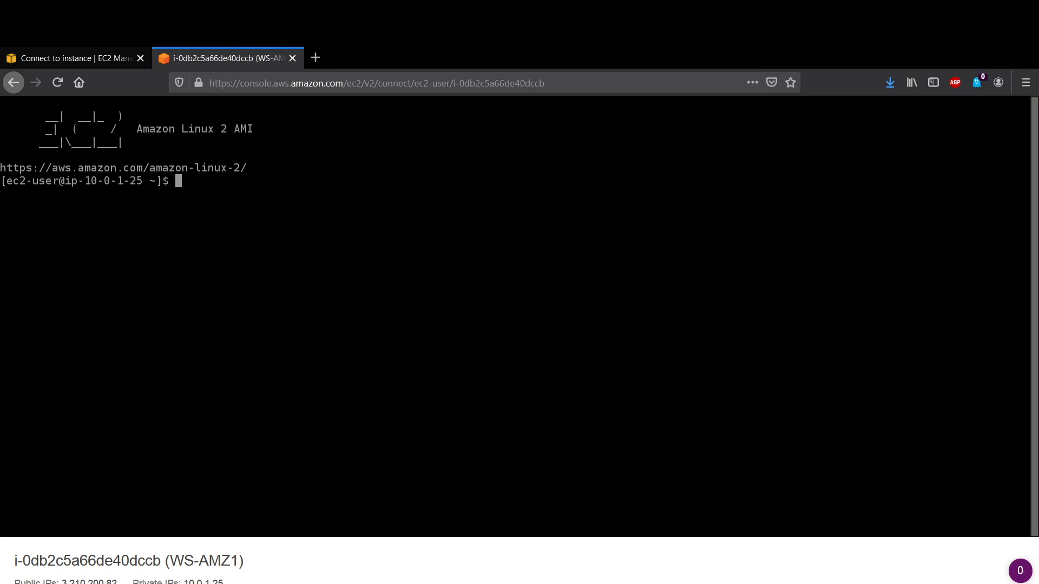
type("ip a")
key("Return")
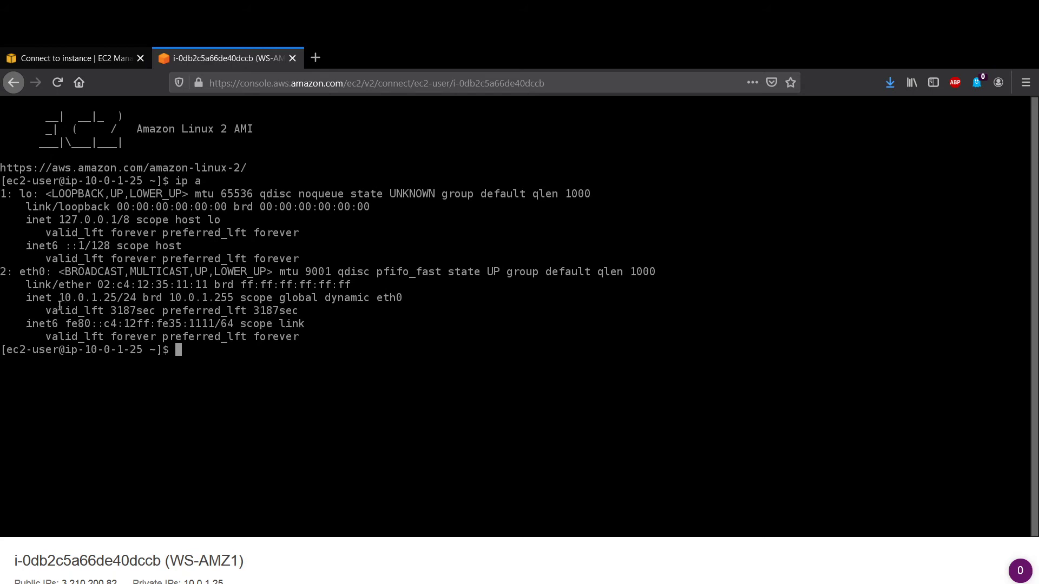
Step: Check the Apache web server's state on WS-AMZ1 by running systemctl status httpd in its terminal
left_click_drag(59, 298, 118, 299)
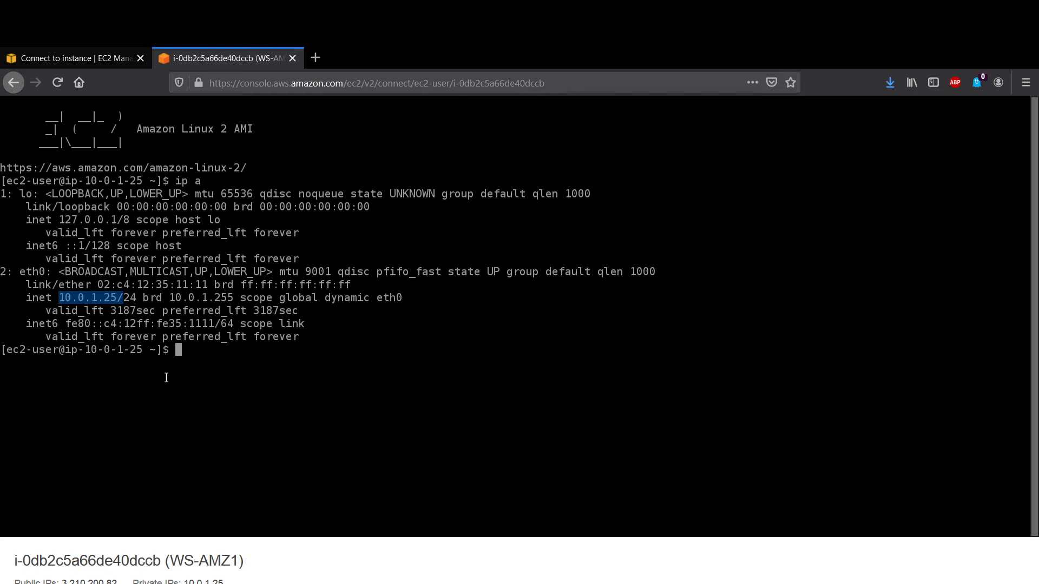
key("Return")
key("Return")
key("Return")
key("Return")
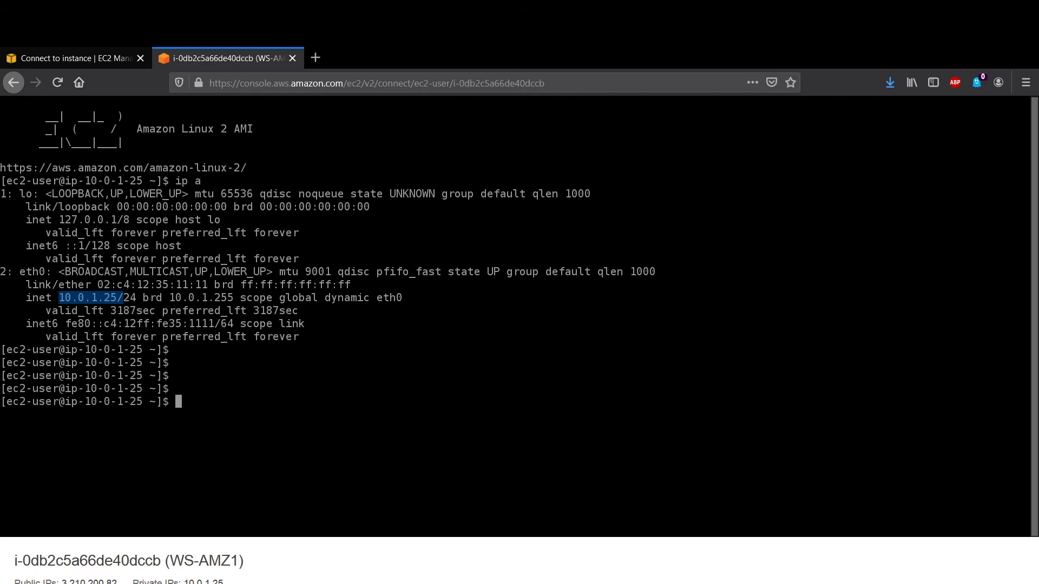
type("systemctl status httpd")
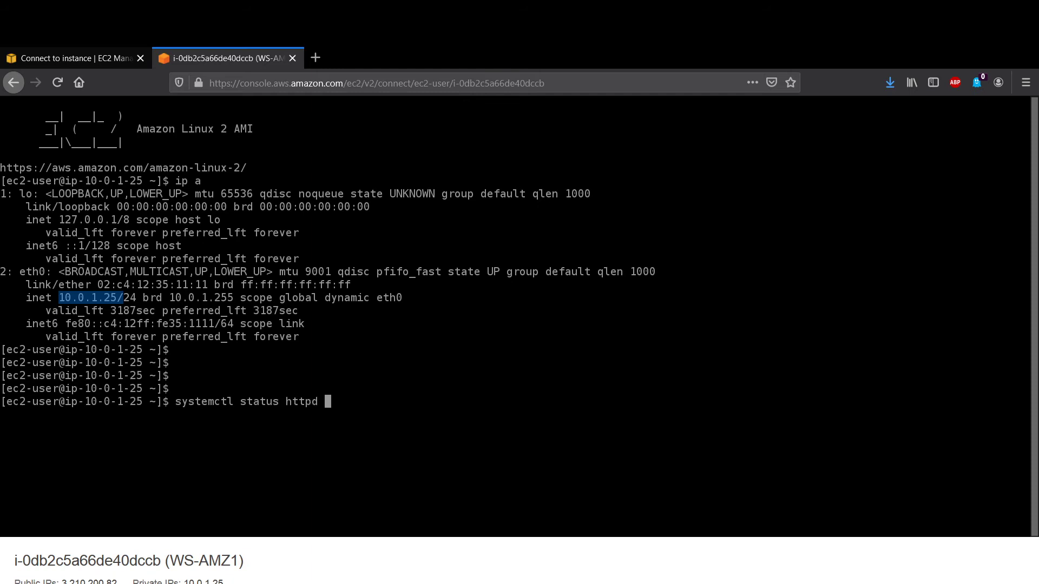
key("Return")
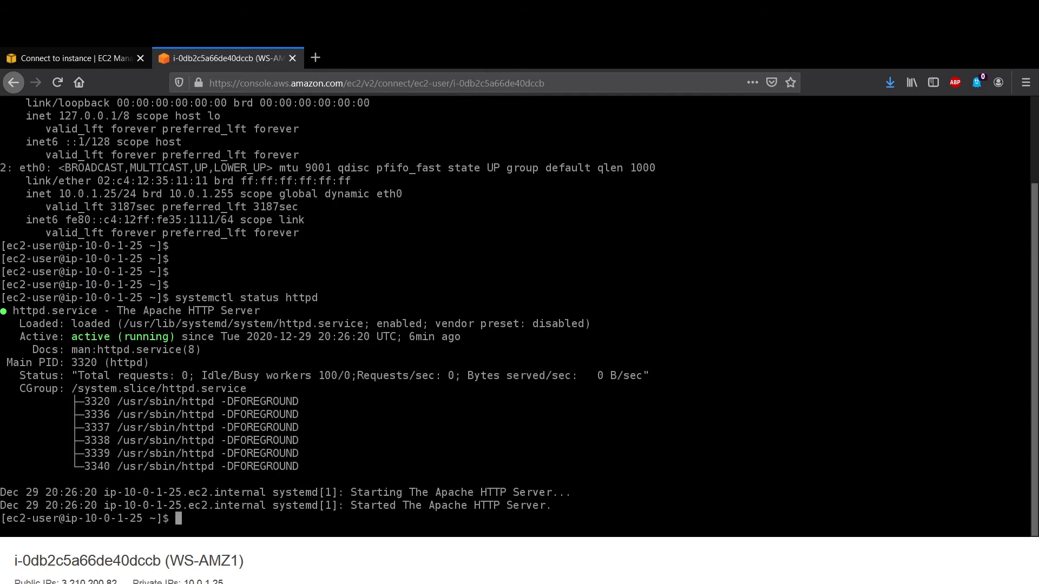
key("Return")
key("Return")
key("Return")
key("Return")
key("Return")
key("Return")
key("Return")
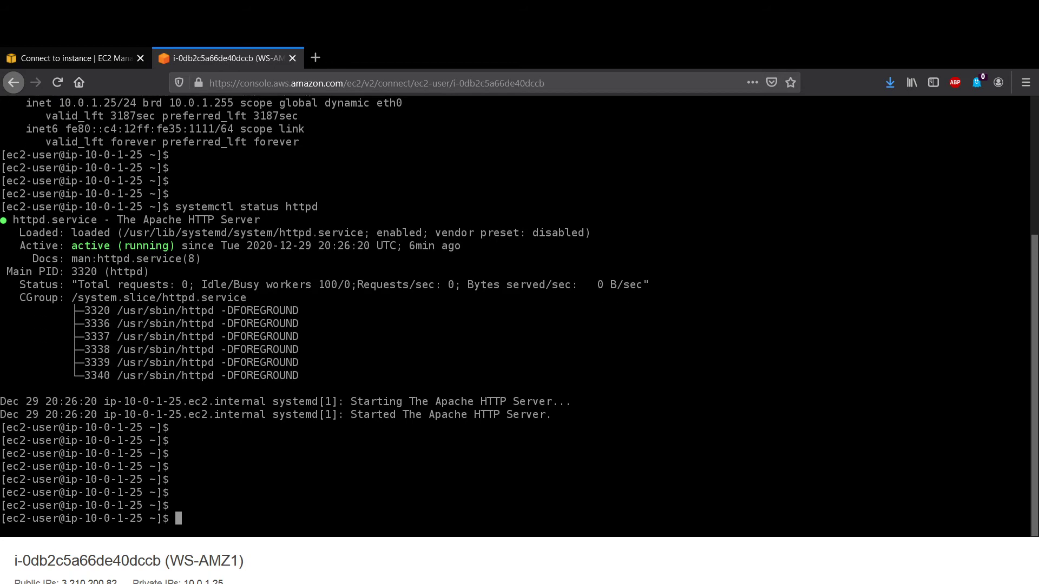
Step: Review the httpd status output and list the web root's contents with ll /var/www/html/ on WS-AMZ1
scroll(219, 382, "up", 6)
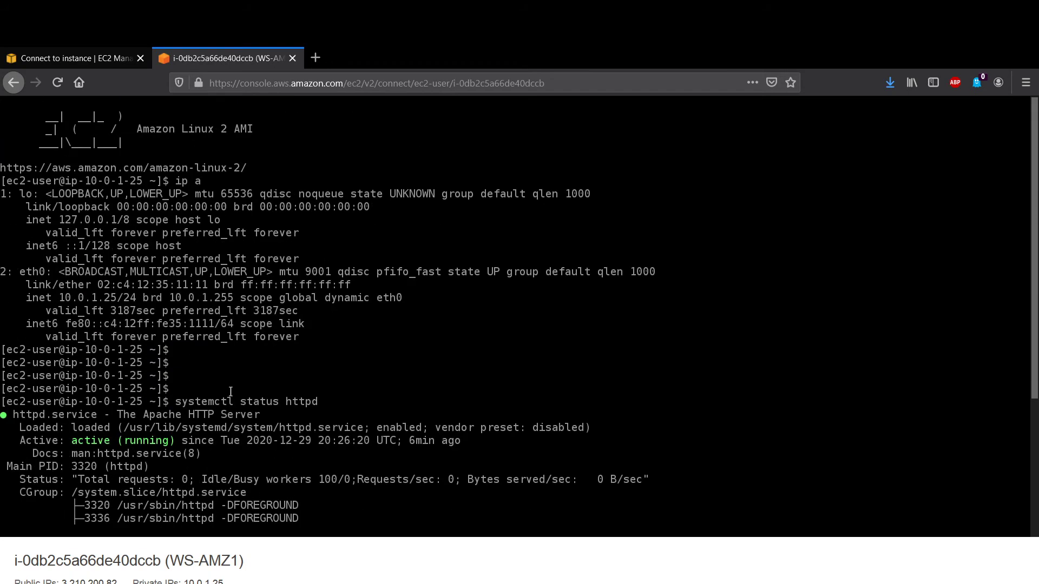
scroll(230, 391, "down", 4)
scroll(231, 391, "down", 3)
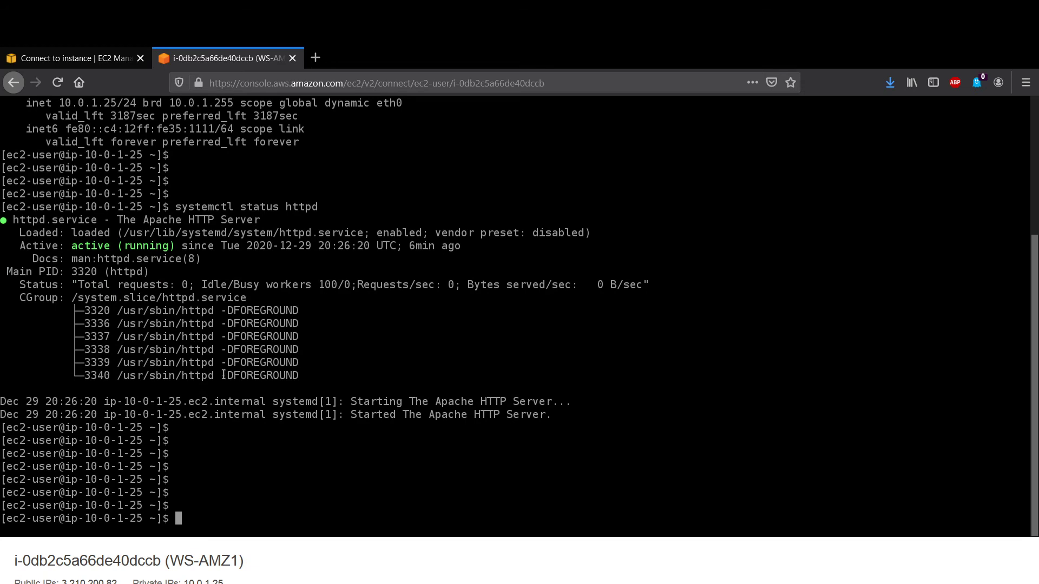
scroll(228, 391, "up", 5)
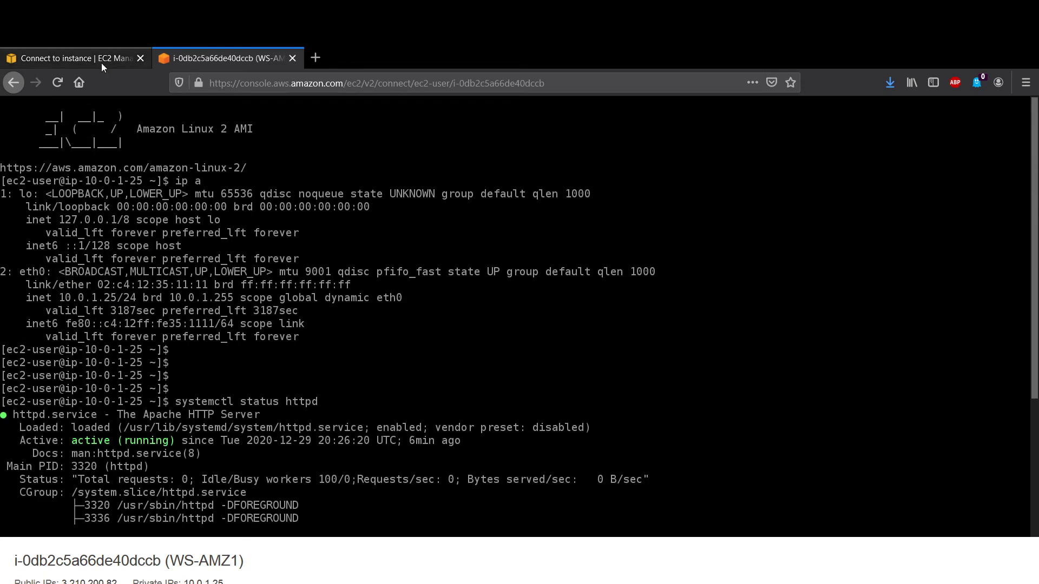
left_click(101, 63)
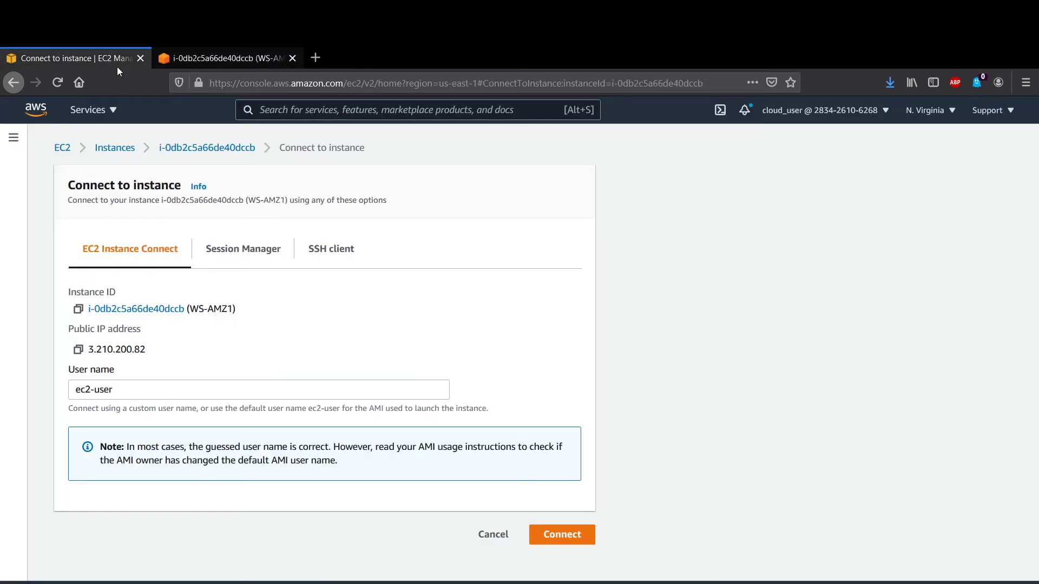
left_click(173, 58)
scroll(206, 424, "down", 3)
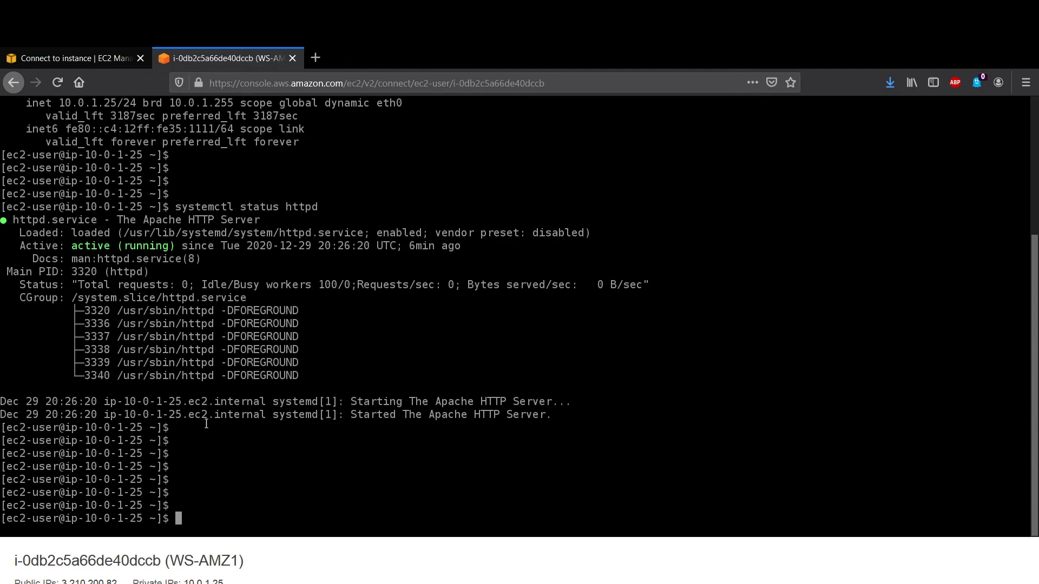
type("ll /var/www/html/")
key("Return")
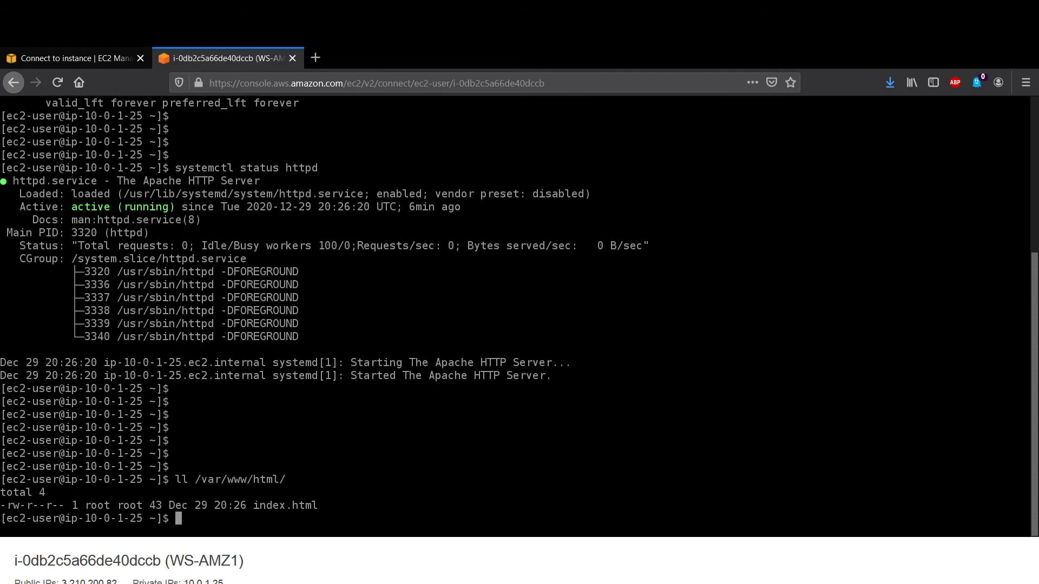
key("Return")
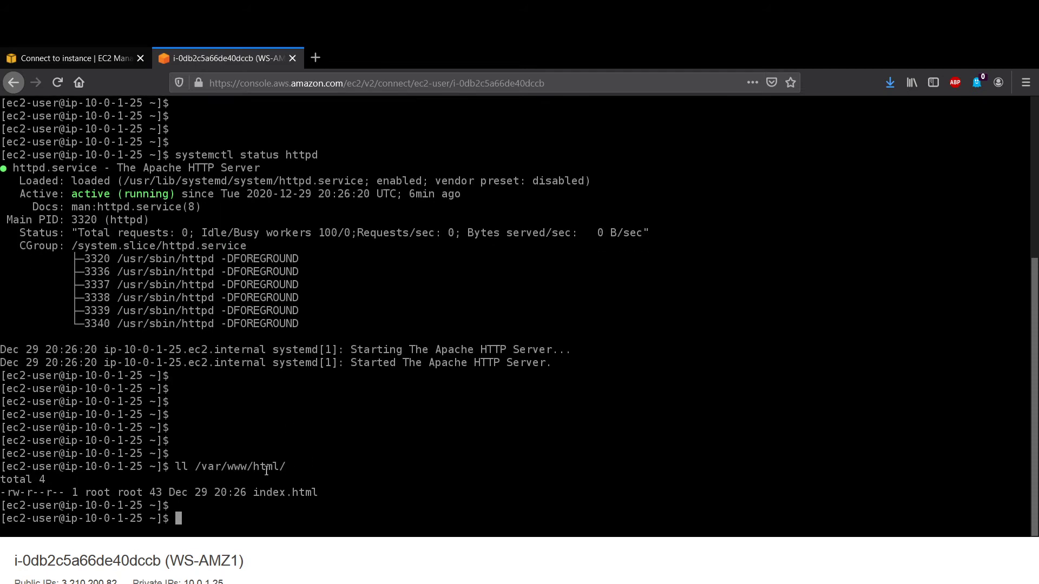
Step: Return to the EC2 instances list and try to open WS-AMZ1's public IPv4 DNS address in the browser
left_click(80, 59)
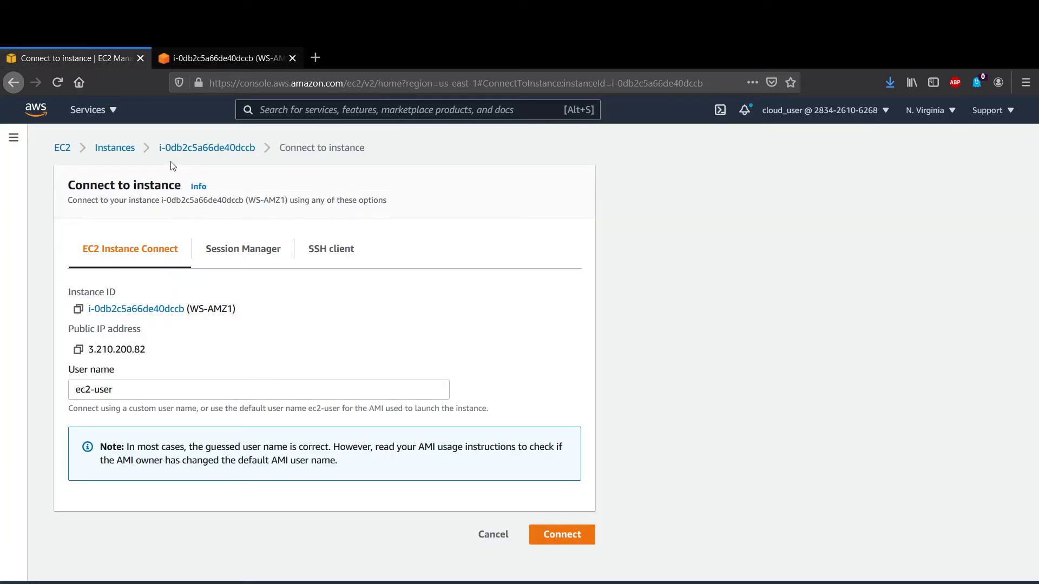
left_click(108, 148)
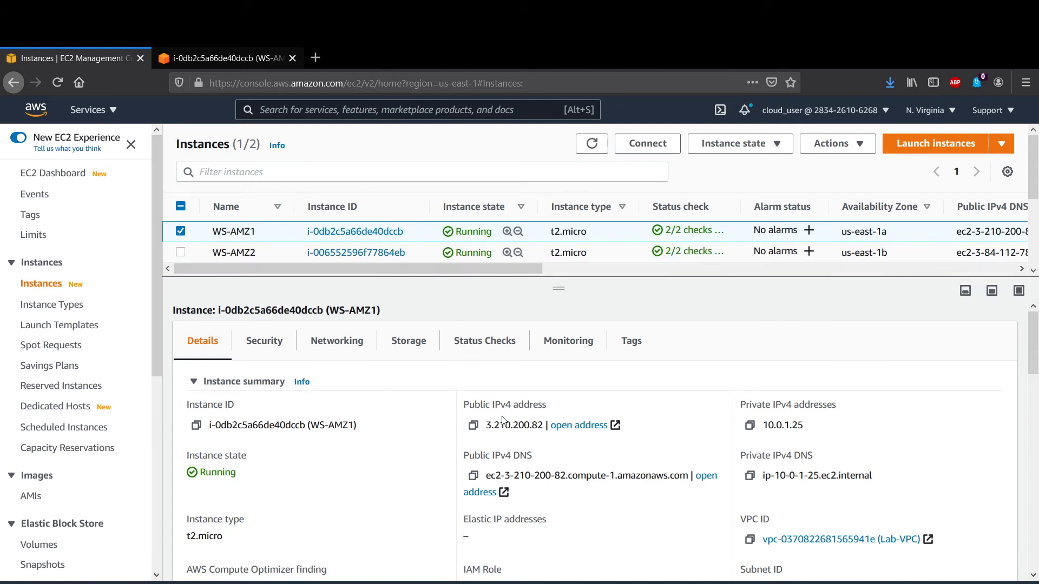
left_click(706, 479)
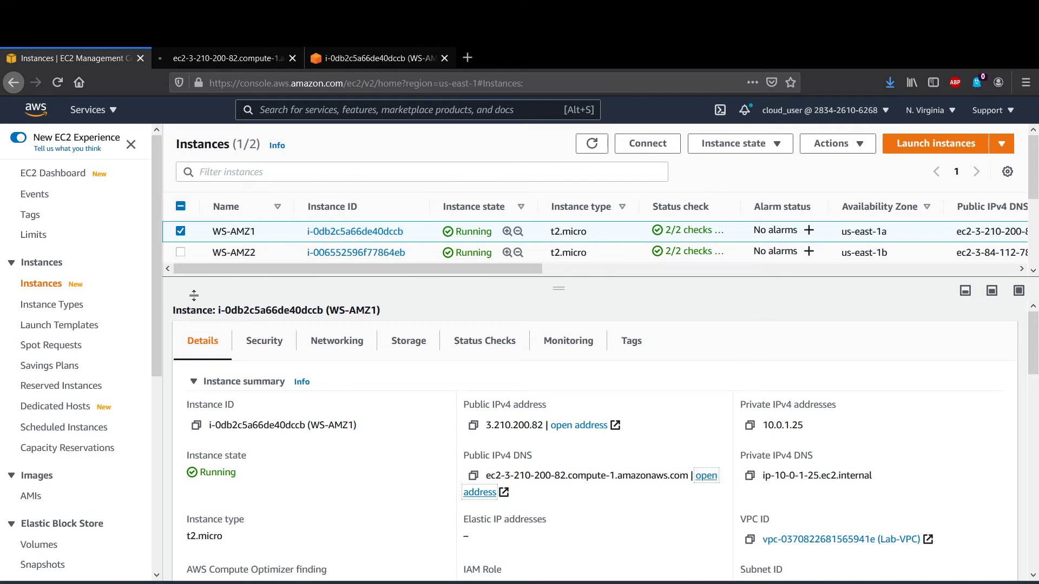
left_click(218, 64)
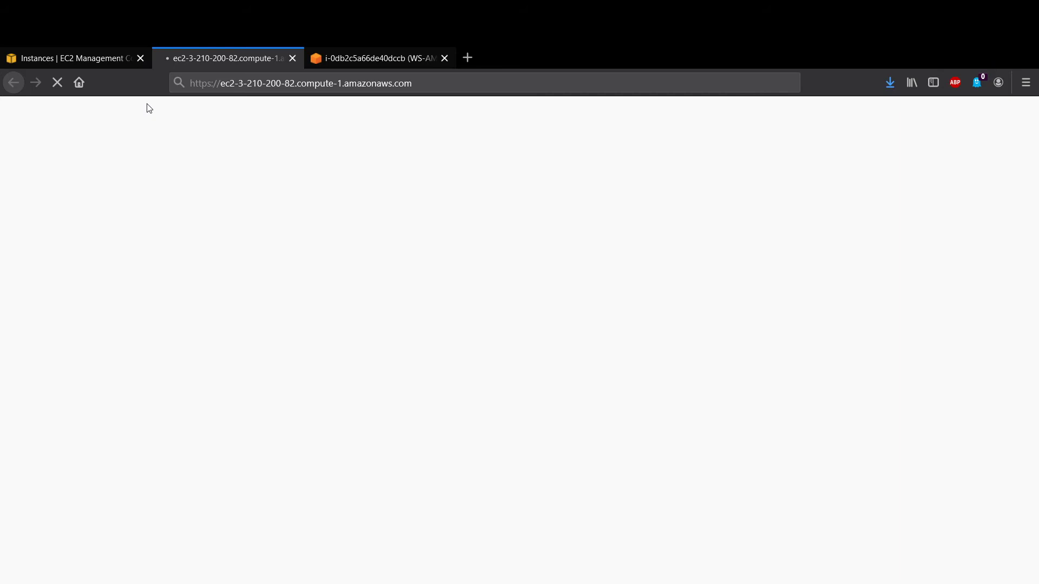
left_click(90, 57)
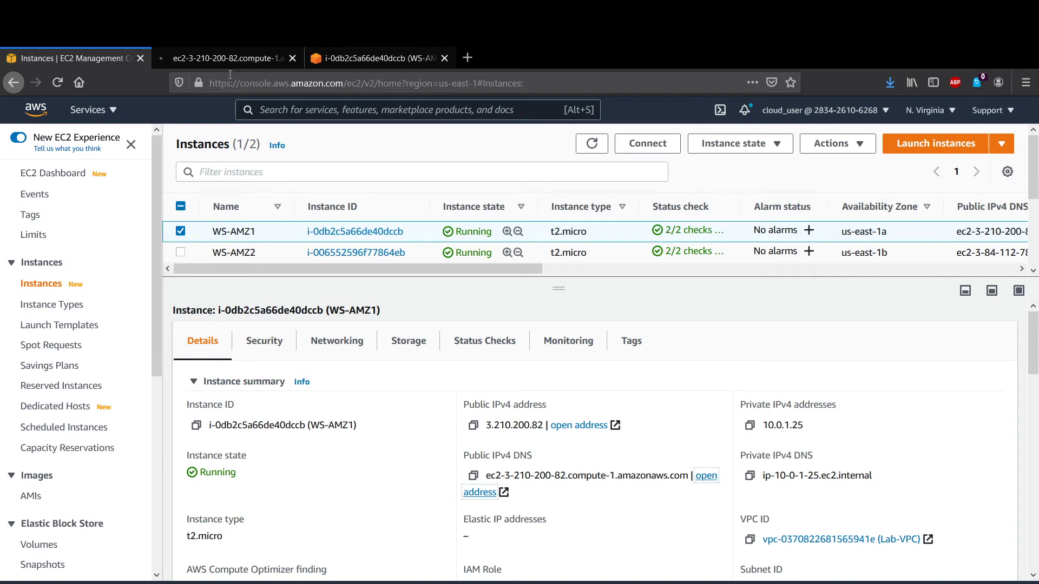
left_click(227, 57)
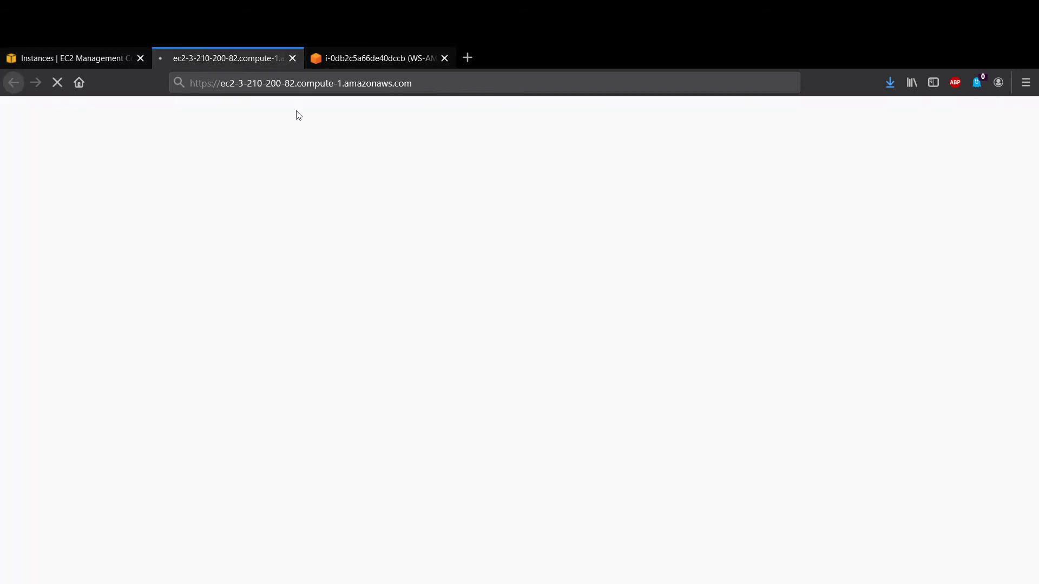
left_click(102, 58)
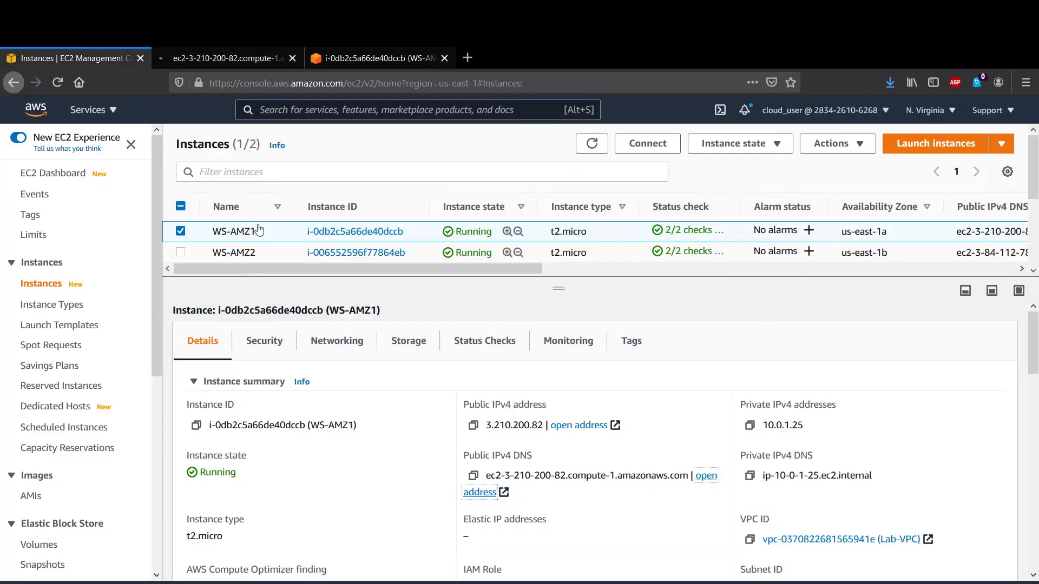
Step: Examine the inbound rules of the WS-SG security group
scroll(128, 438, "down", 4)
scroll(128, 438, "down", 3)
left_click(75, 355)
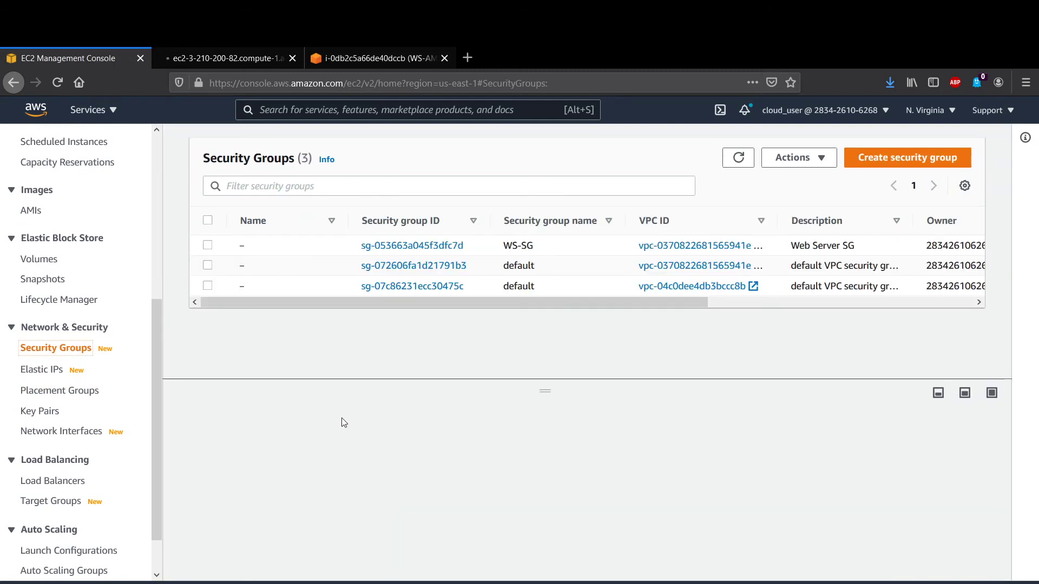
left_click(208, 247)
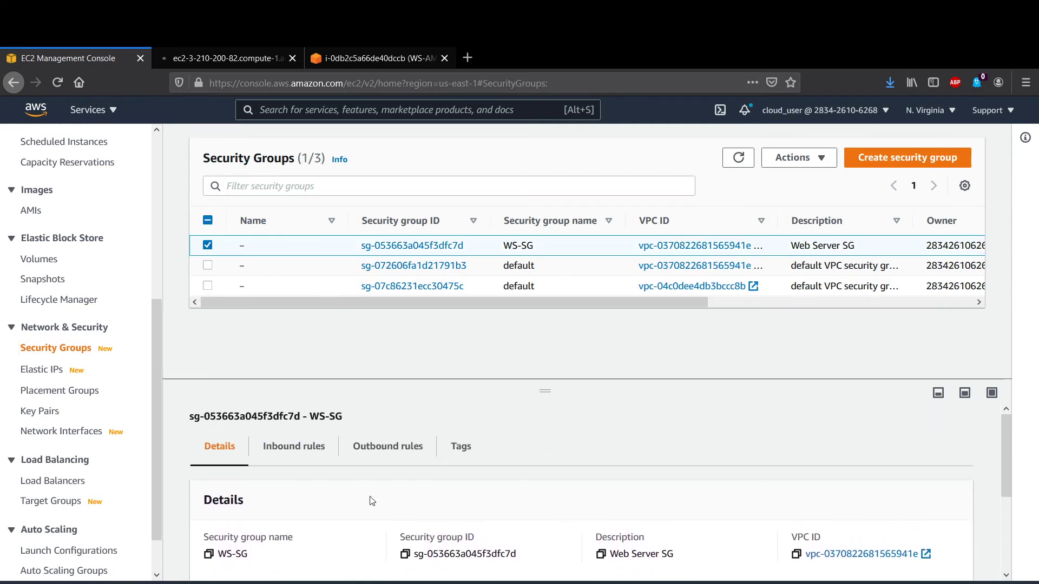
left_click(301, 451)
scroll(504, 515, "down", 2)
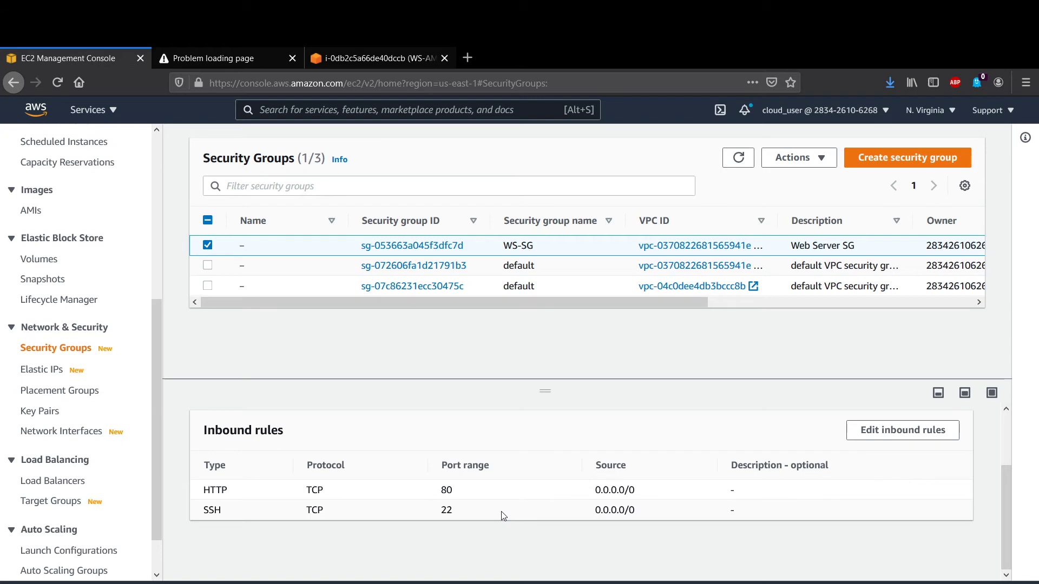
Step: Test internet connectivity from the WS-AMZ1 terminal by running ping 8.8.8.8, and stop it after a few replies
left_click(347, 49)
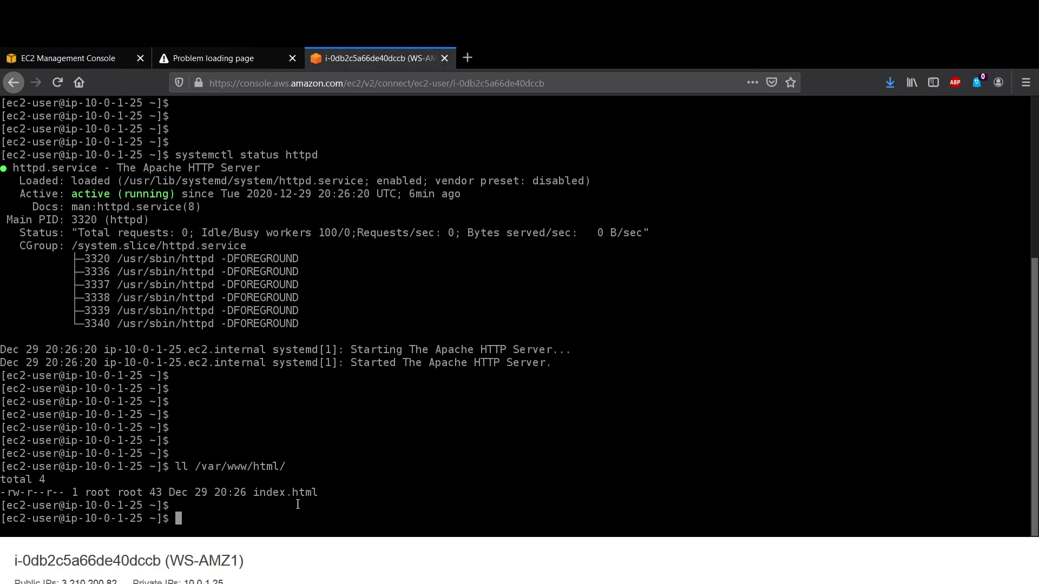
type("ping 8.8.8.8")
key("Return")
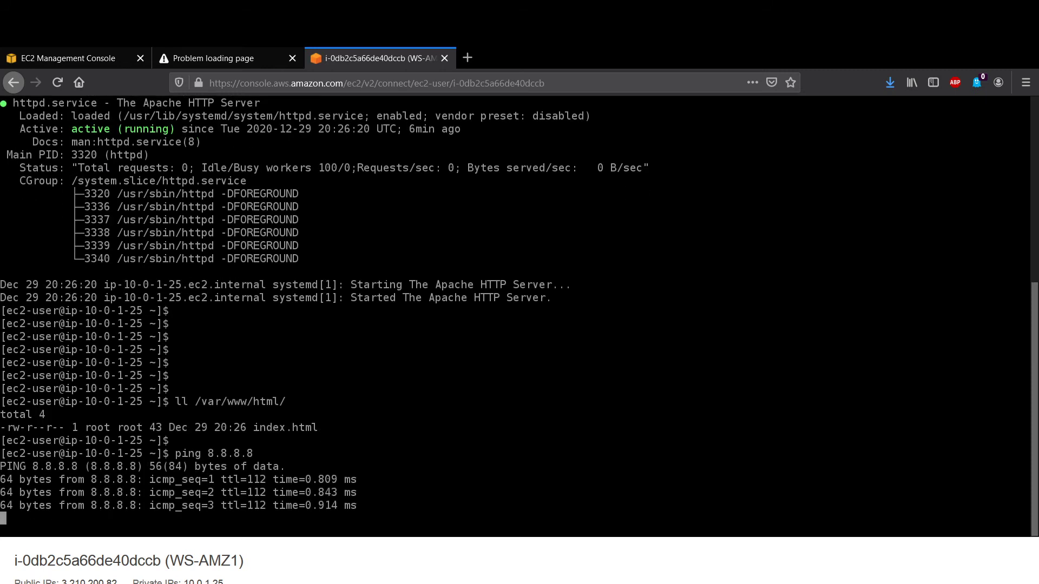
key("ctrl+c")
key("Return")
key("Return")
key("Return")
key("Return")
key("Return")
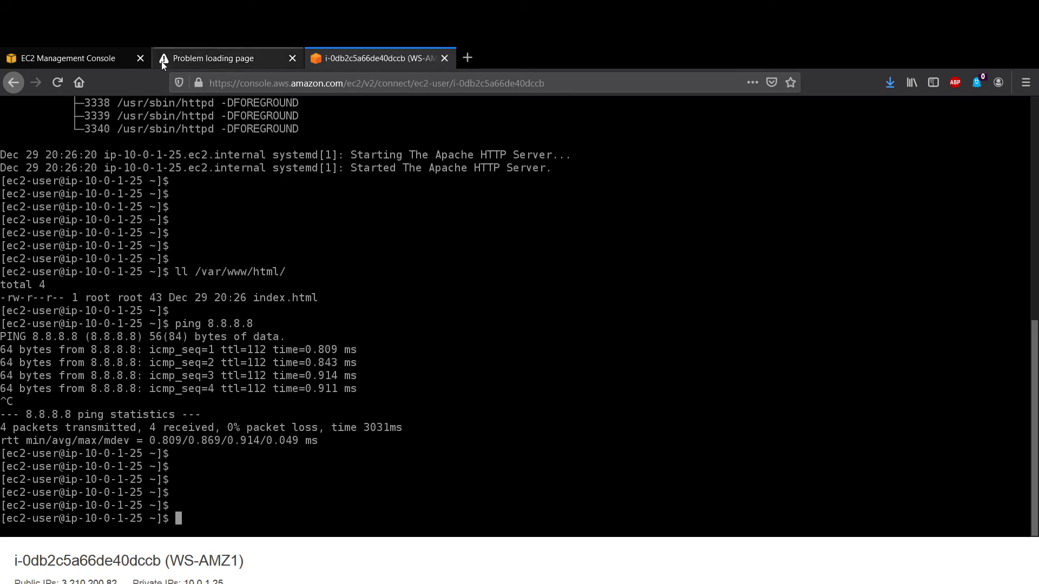
left_click(183, 58)
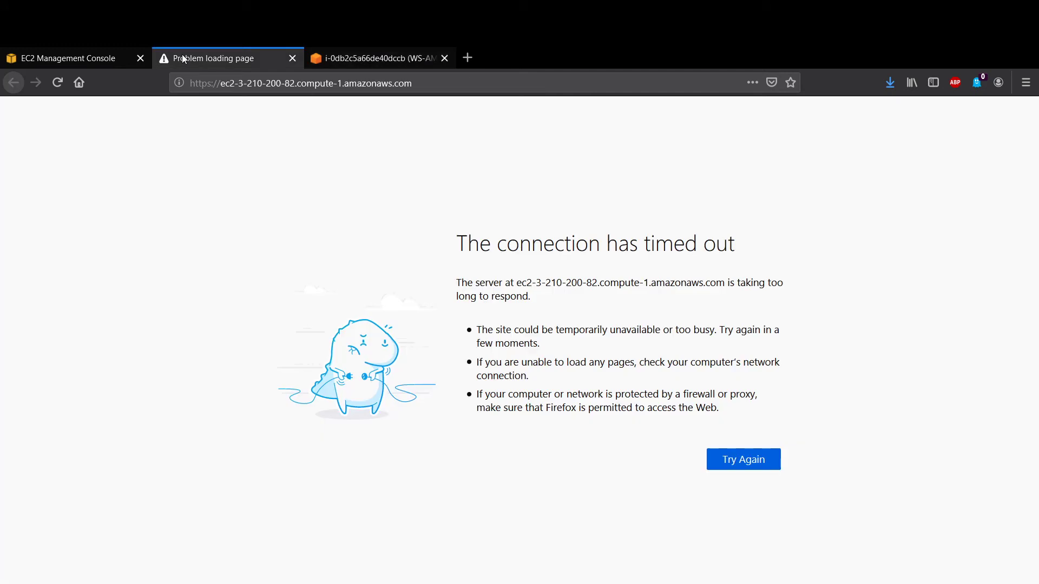
left_click(212, 82)
left_click(212, 82)
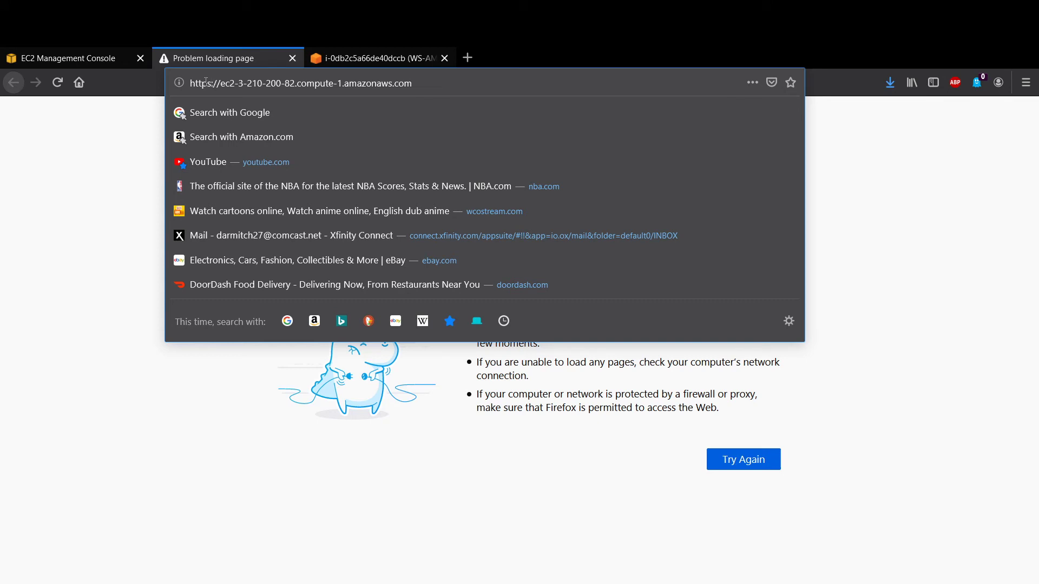
type(":")
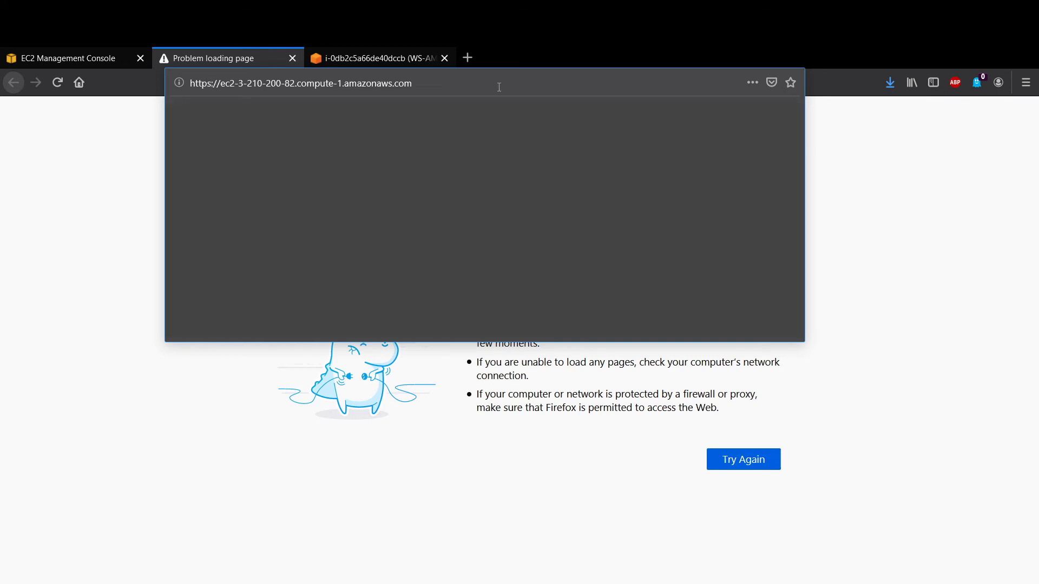
left_click(4, 266)
left_click(202, 83)
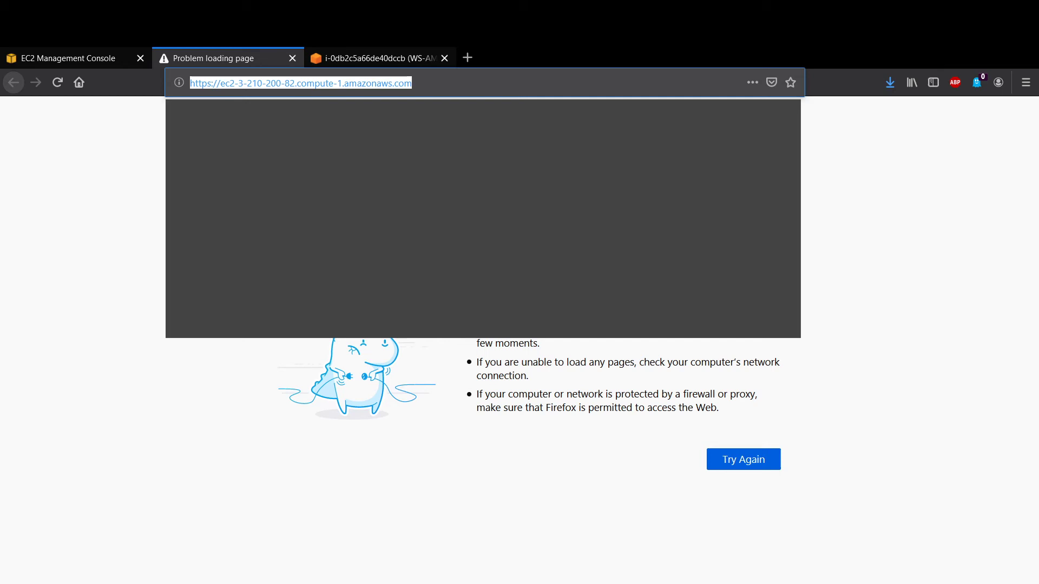
left_click(212, 83)
key("BackSpace")
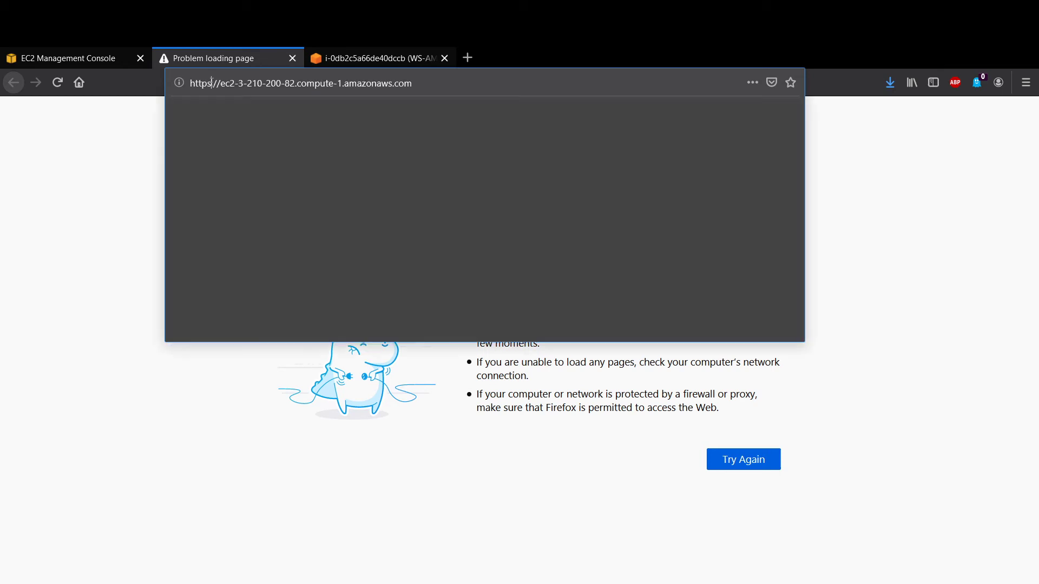
key("BackSpace")
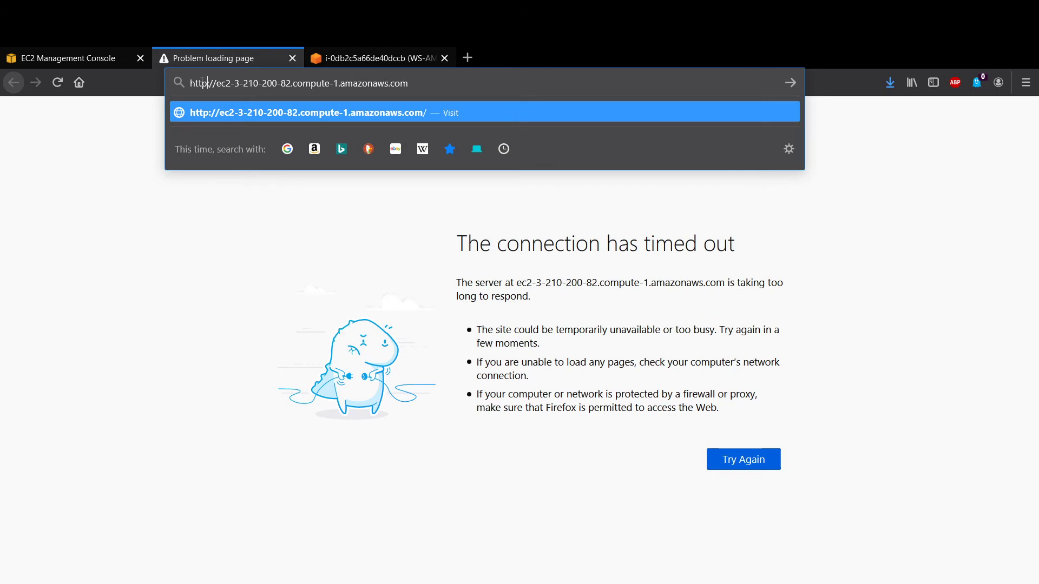
type(":")
key("Return")
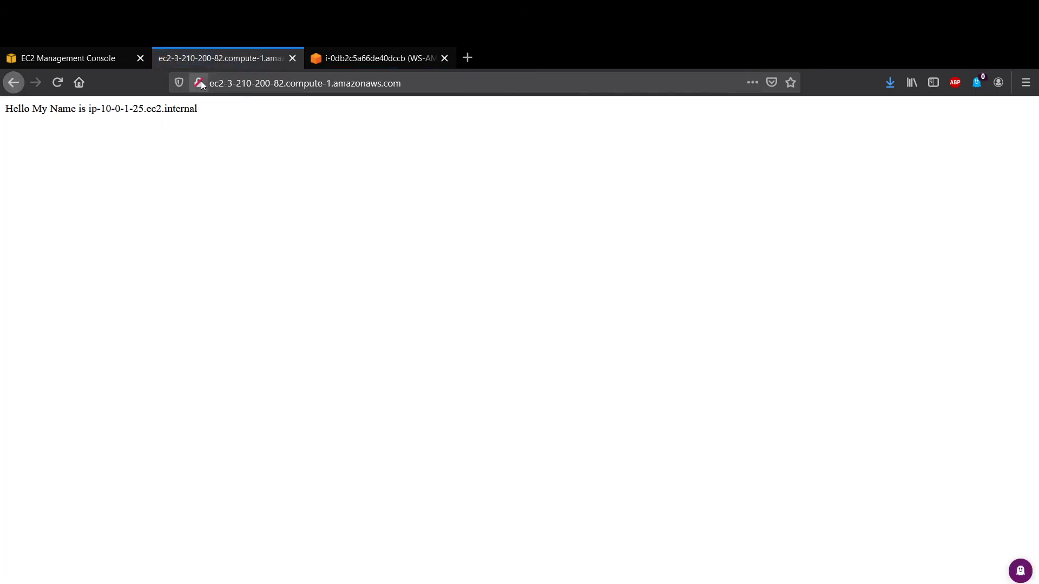
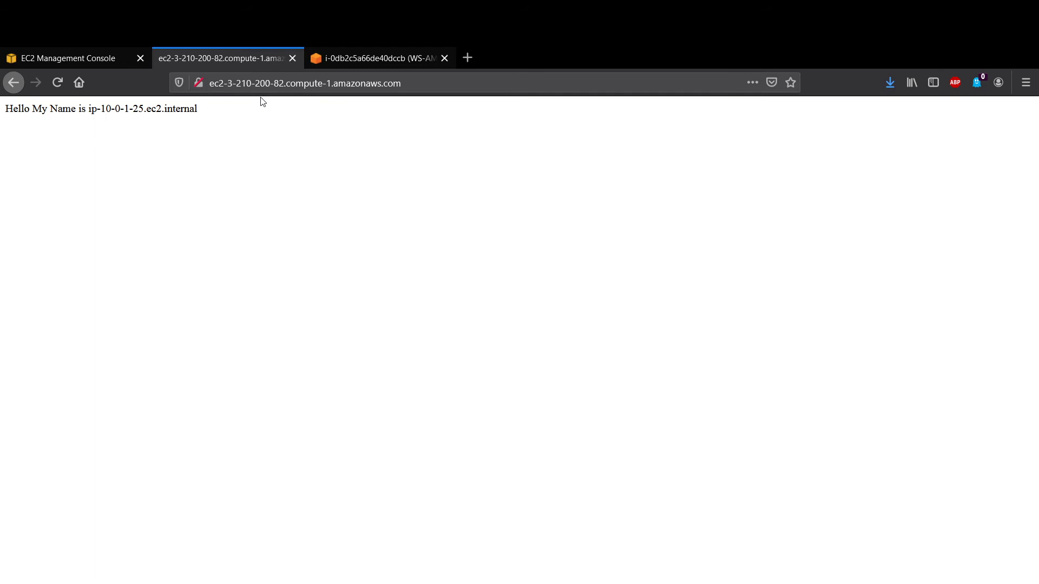
Step: Return to the EC2 console and look at the instances list
left_click(123, 49)
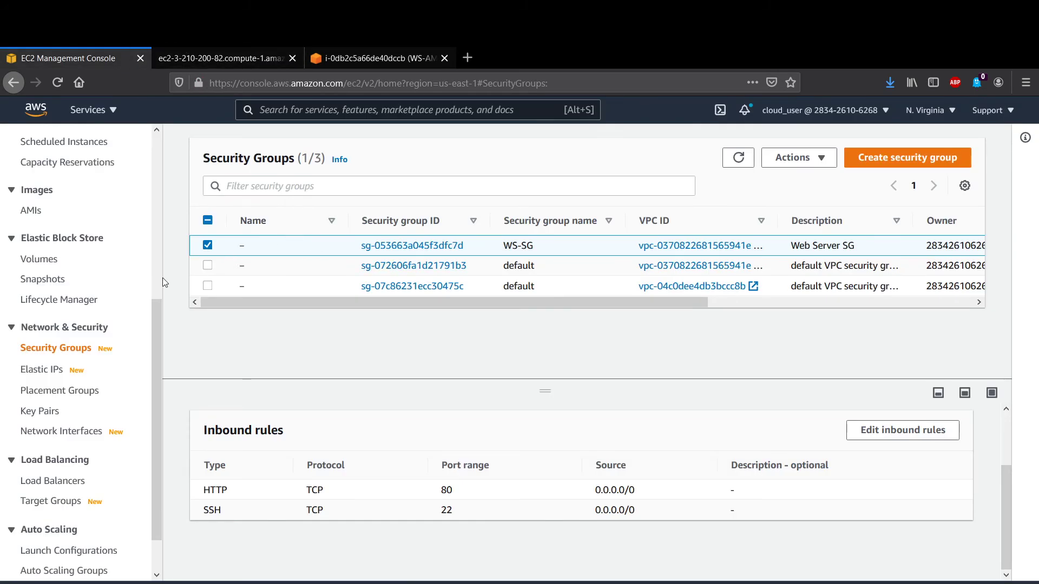
scroll(47, 367, "down", 1)
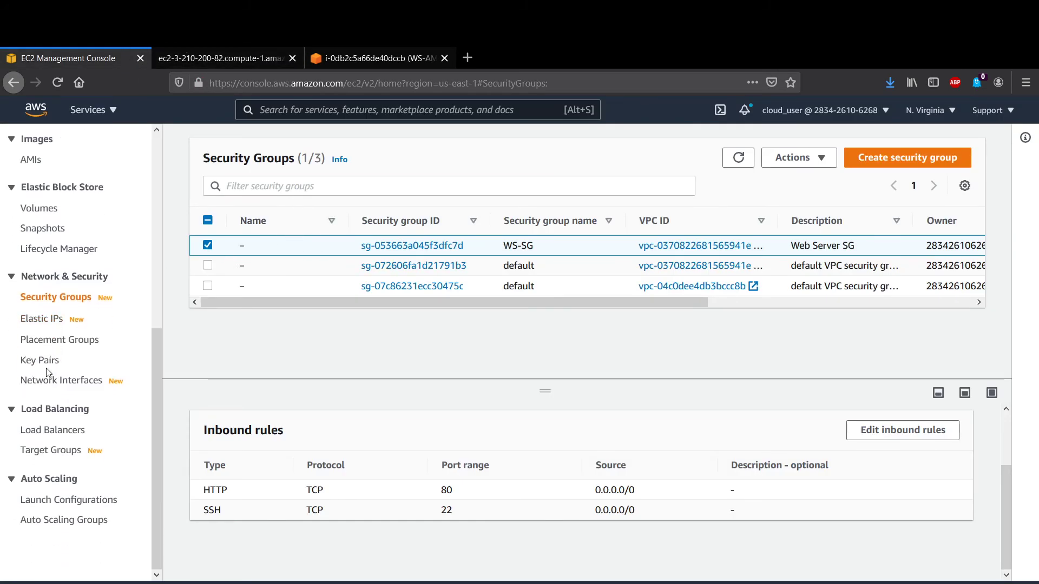
scroll(47, 373, "up", 2)
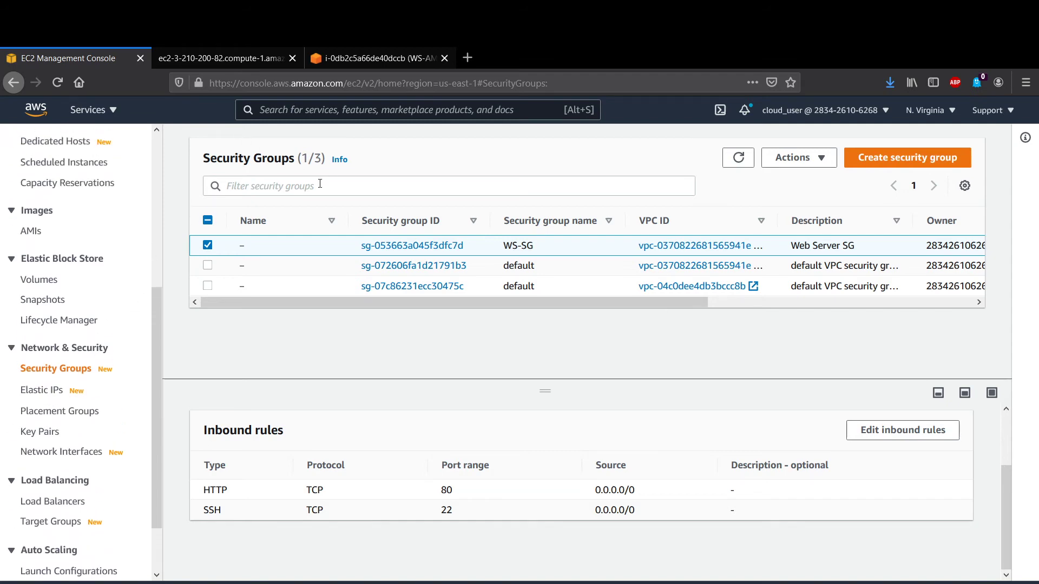
scroll(51, 250, "up", 4)
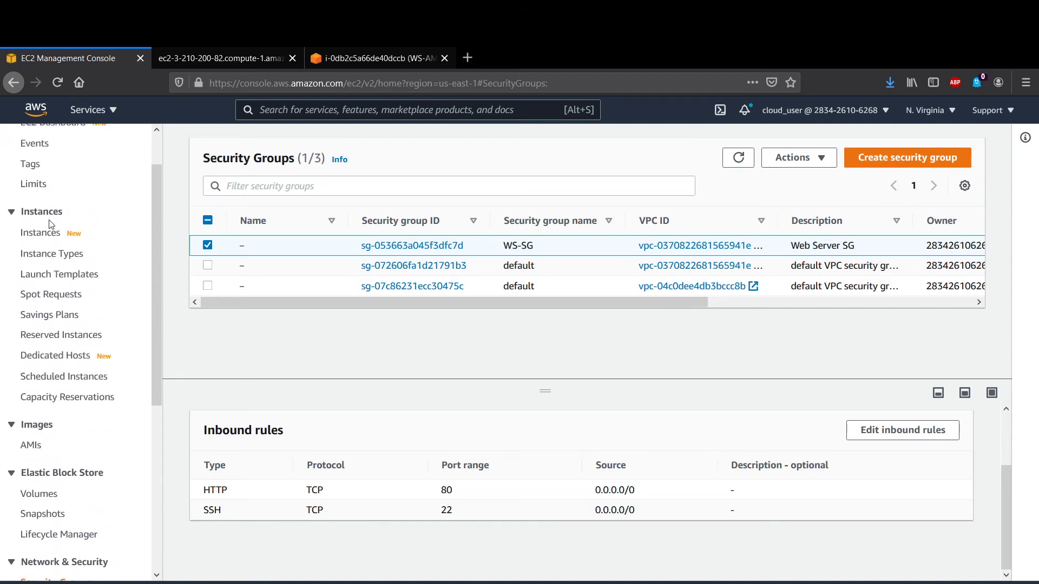
left_click(50, 238)
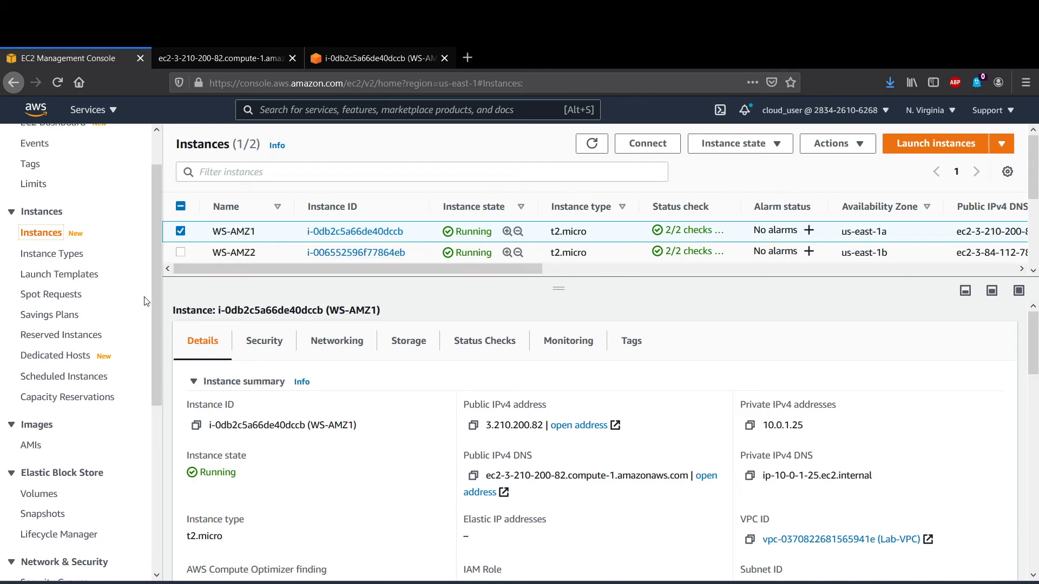
Step: Open the inbound rules of the WS-SG security group for editing
scroll(56, 338, "down", 1)
scroll(57, 338, "down", 3)
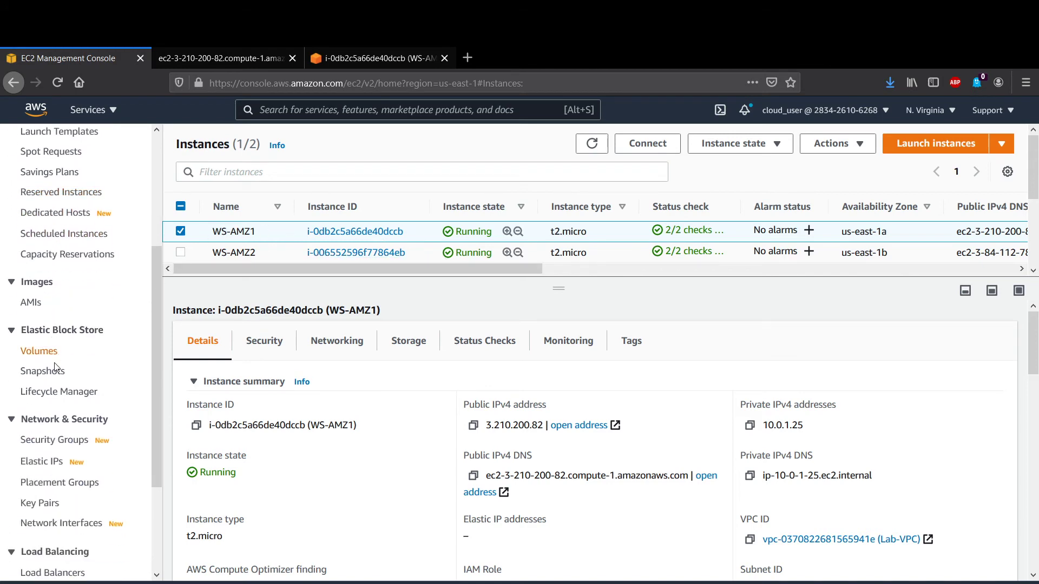
left_click(58, 448)
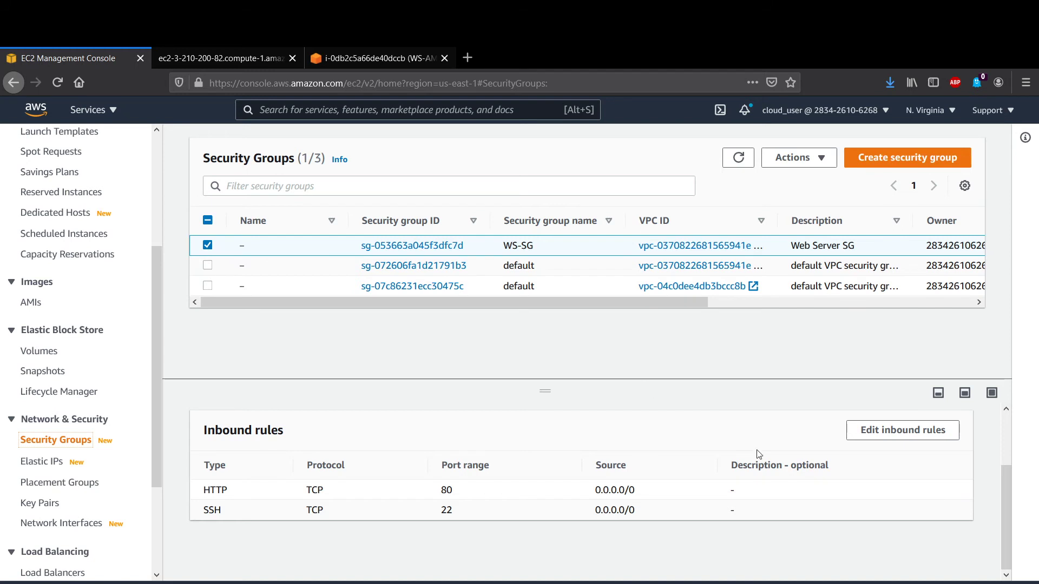
left_click(944, 433)
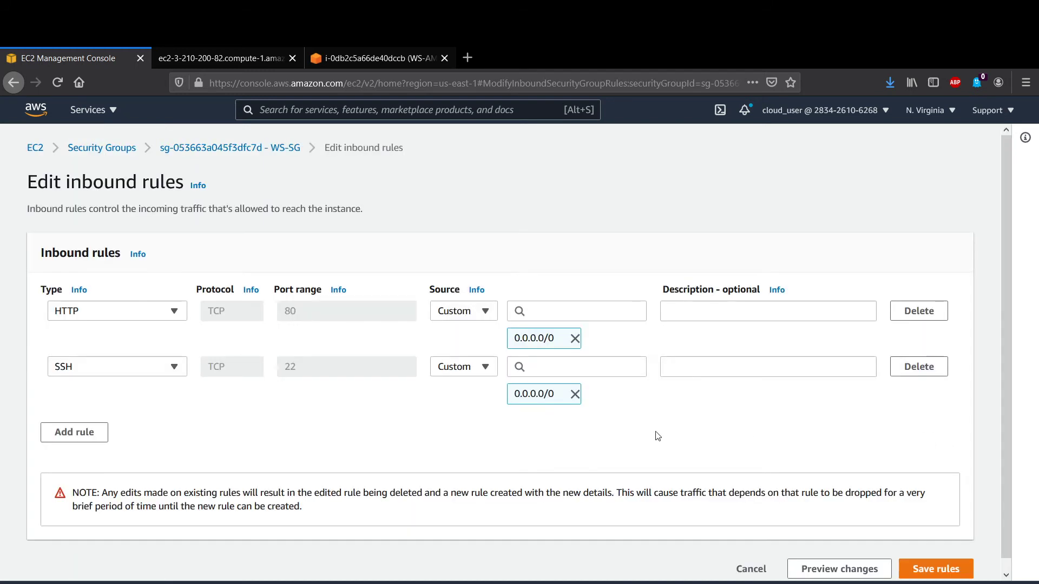
Step: Add an HTTPS inbound rule to WS-SG with 0.0.0.0/0 as its source
left_click(51, 430)
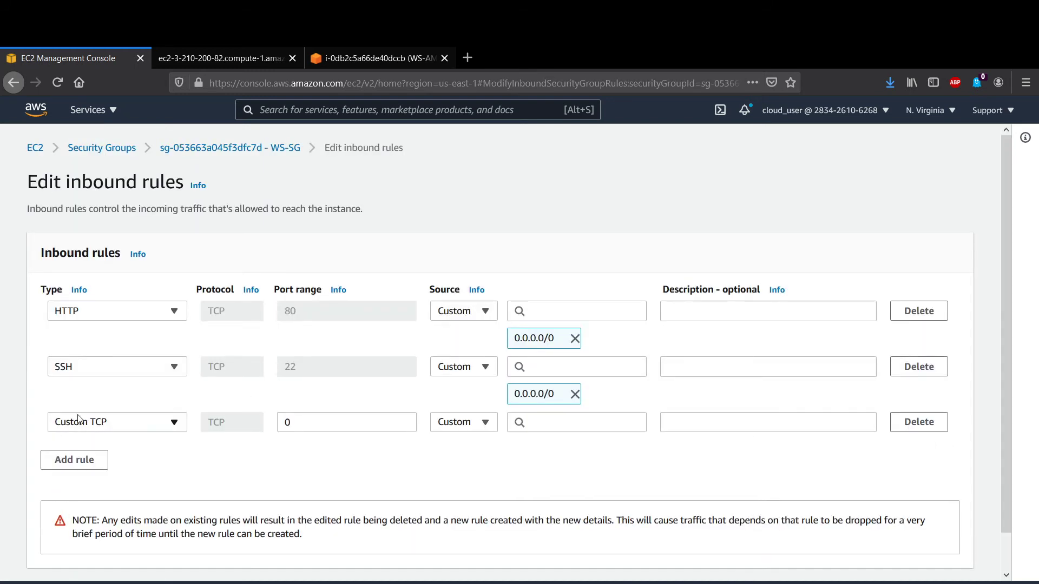
left_click(99, 423)
scroll(122, 248, "down", 1)
scroll(122, 249, "down", 3)
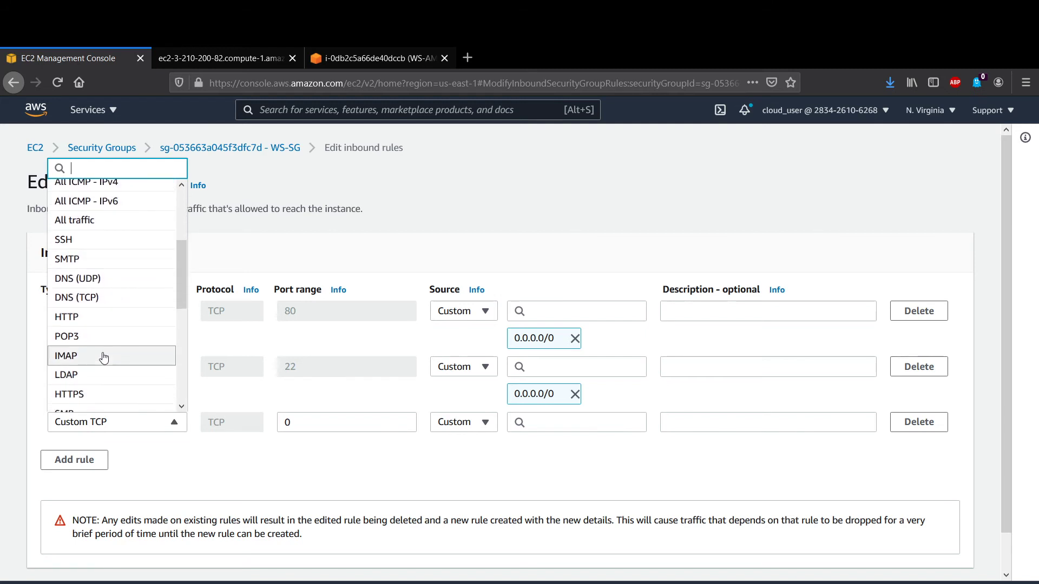
scroll(103, 357, "down", 2)
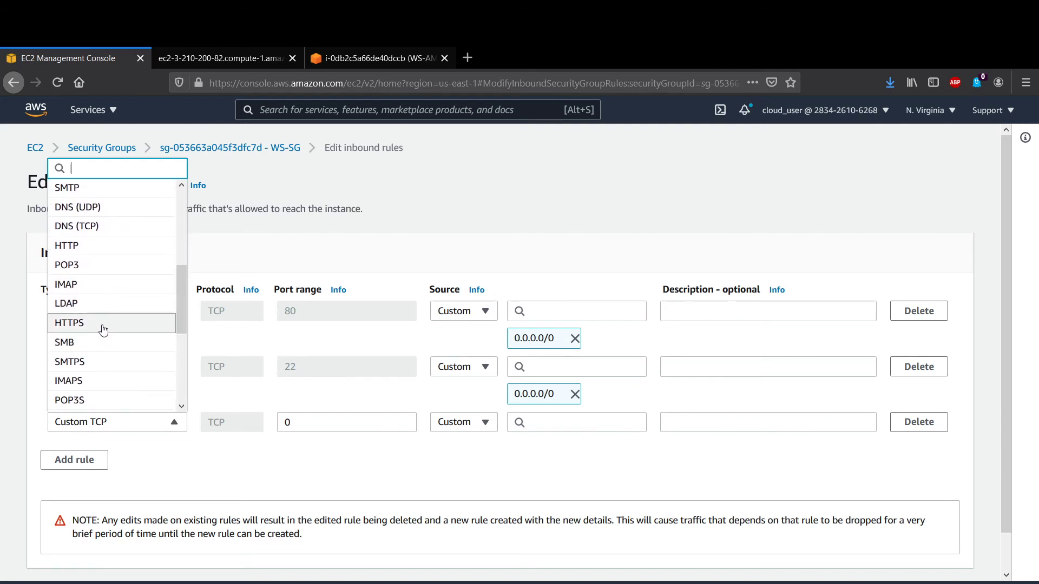
left_click(103, 327)
left_click(587, 427)
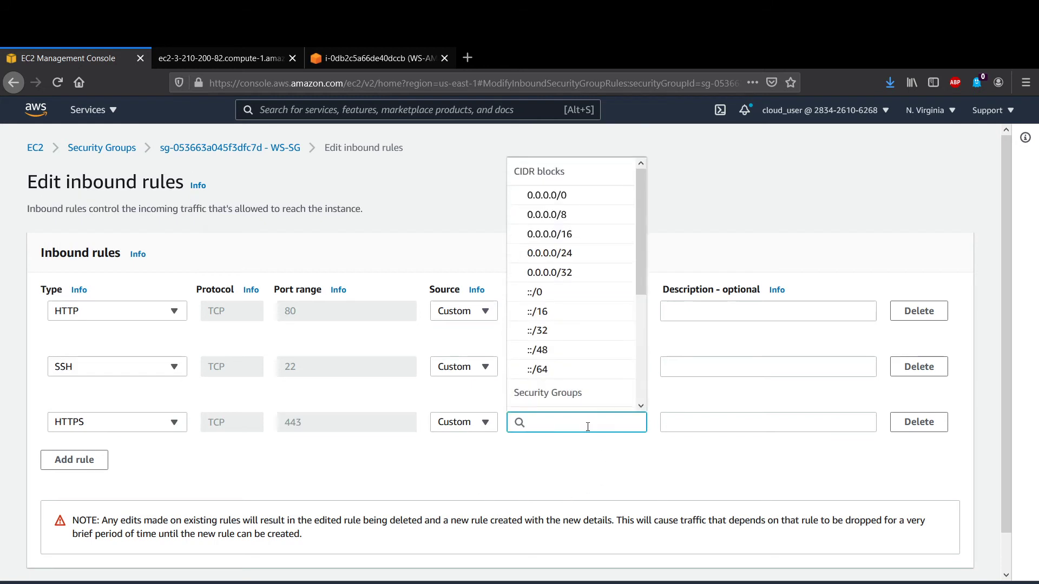
type("0.0")
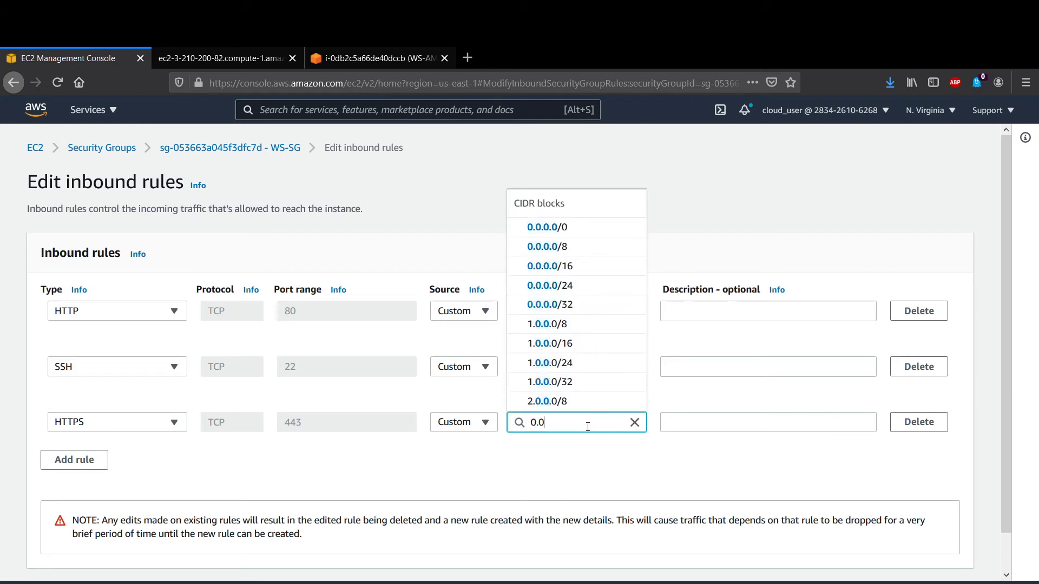
left_click(547, 227)
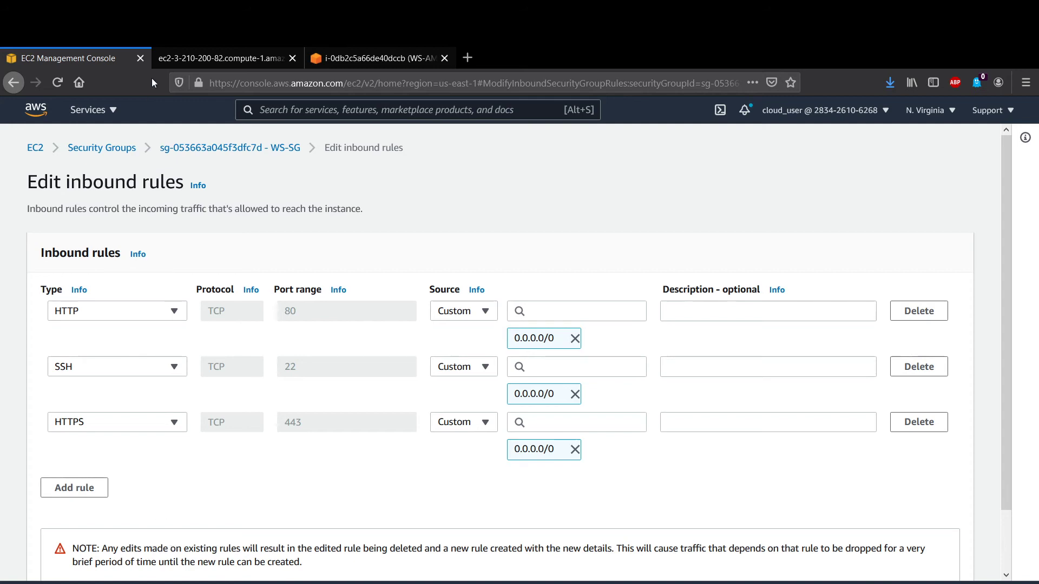
Step: Look back at the WS-AMZ1 web page and terminal, and return to the inbound rules editor
left_click(180, 48)
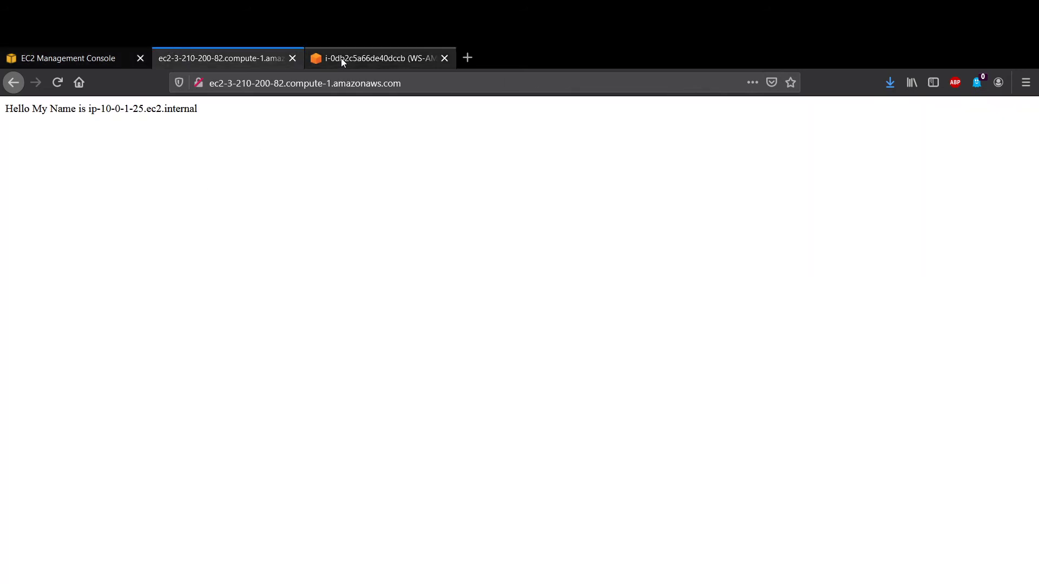
left_click(325, 54)
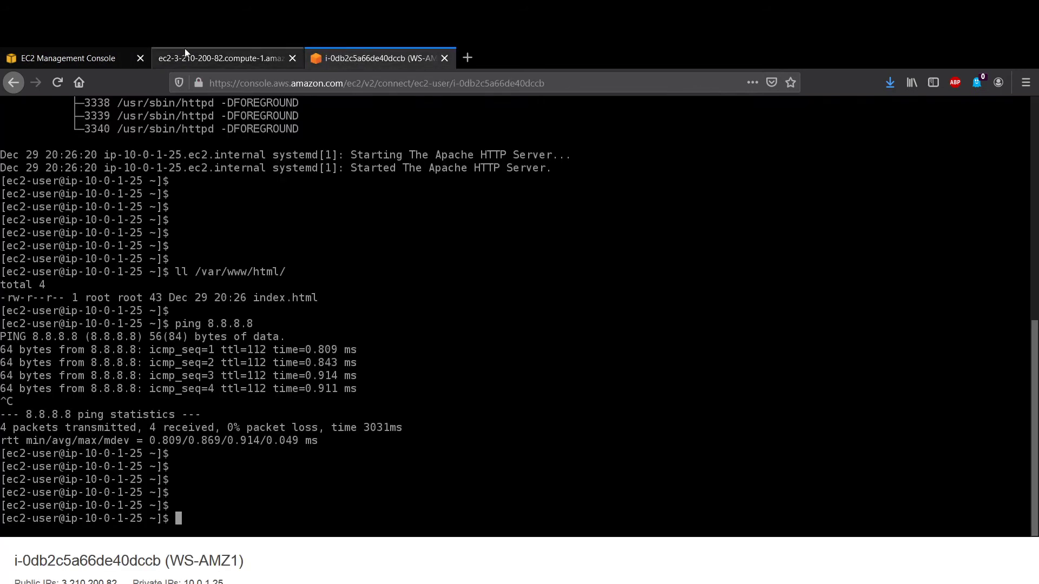
left_click(81, 57)
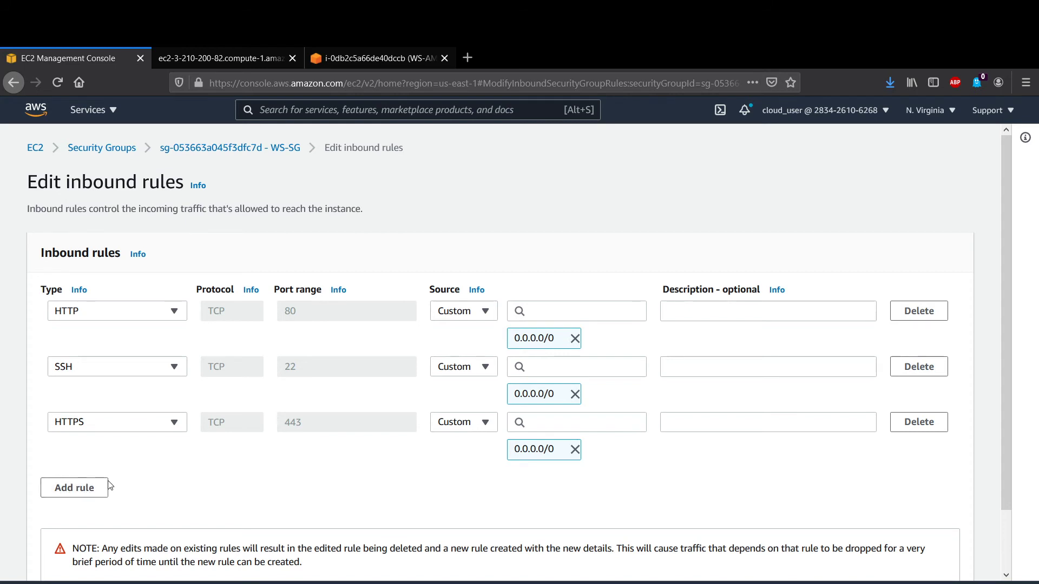
left_click(94, 489)
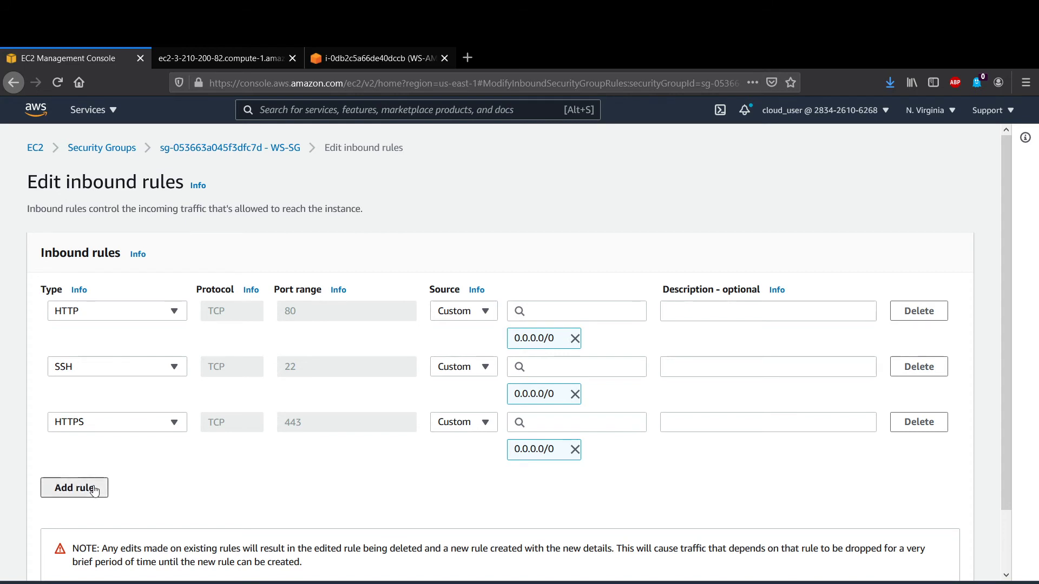
left_click(97, 483)
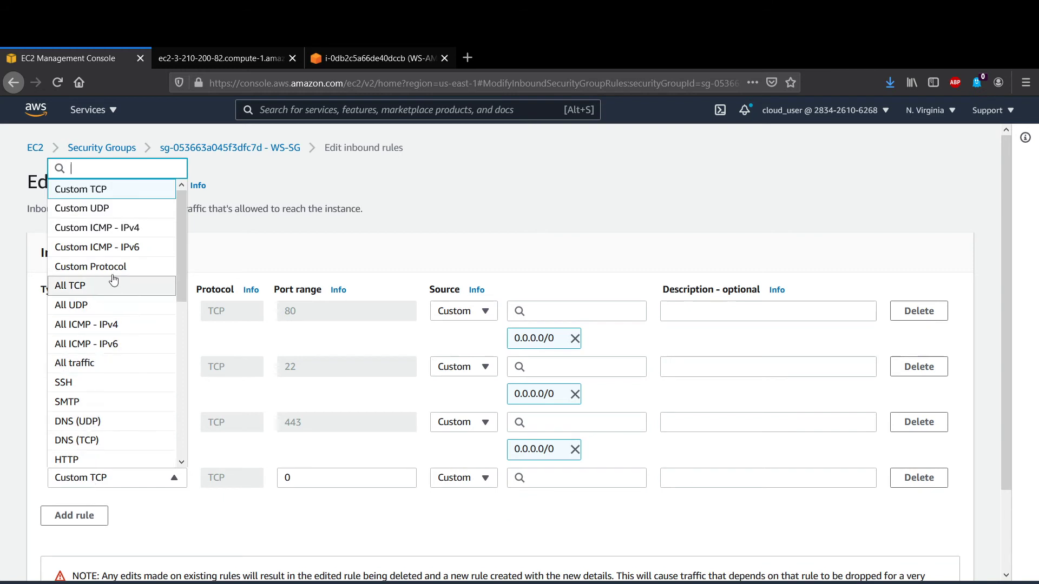
scroll(112, 274, "down", 2)
scroll(90, 383, "down", 2)
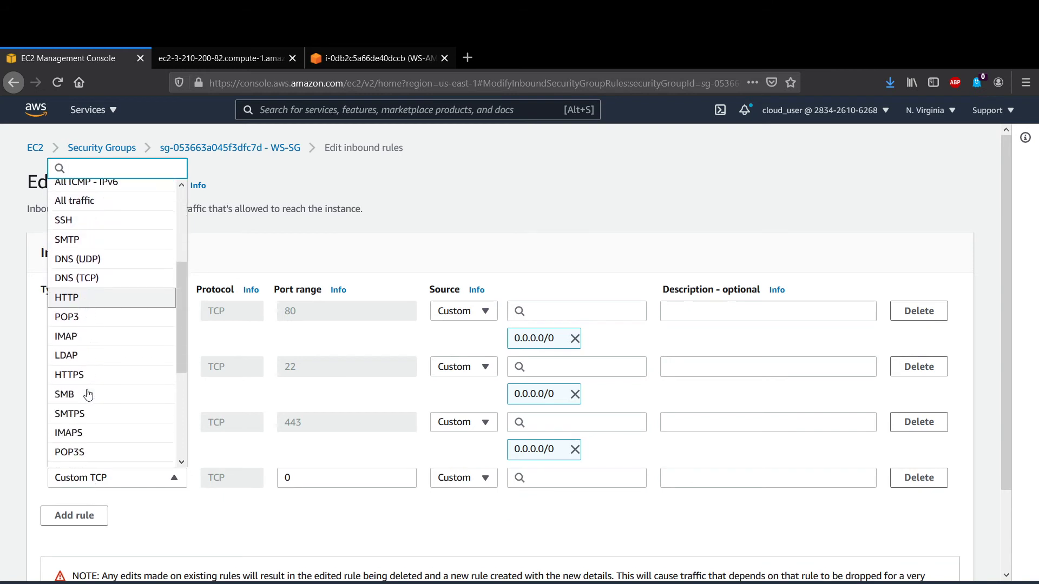
left_click(114, 534)
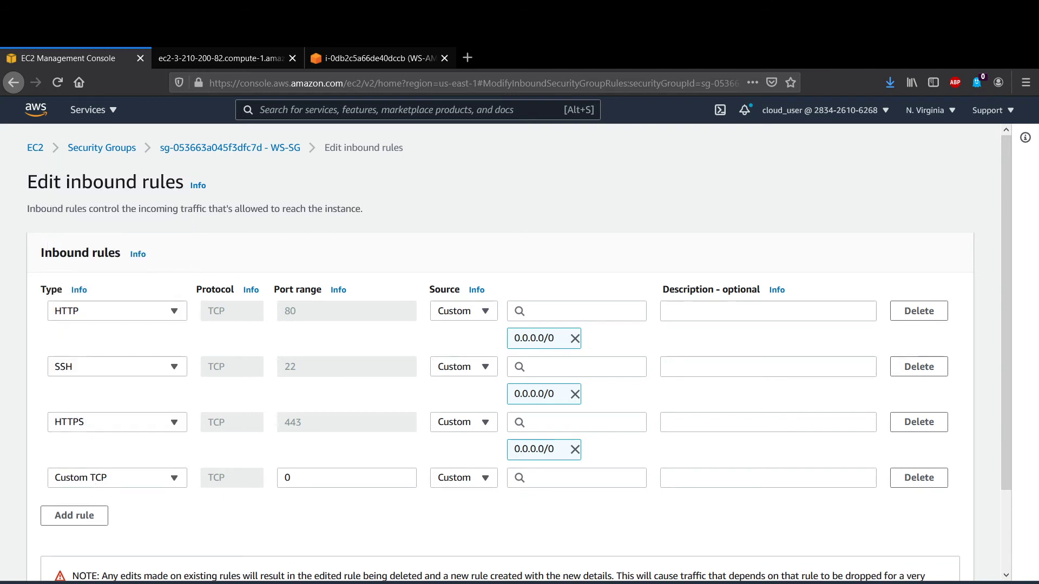
left_click(919, 477)
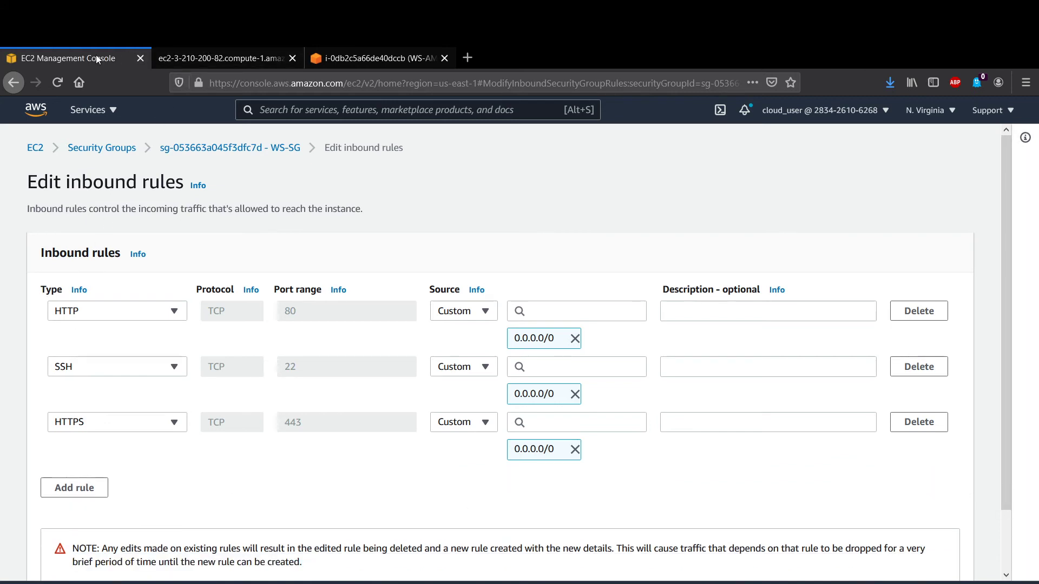
Step: Save the WS-SG inbound rules and return to the EC2 instances list
scroll(442, 416, "down", 3)
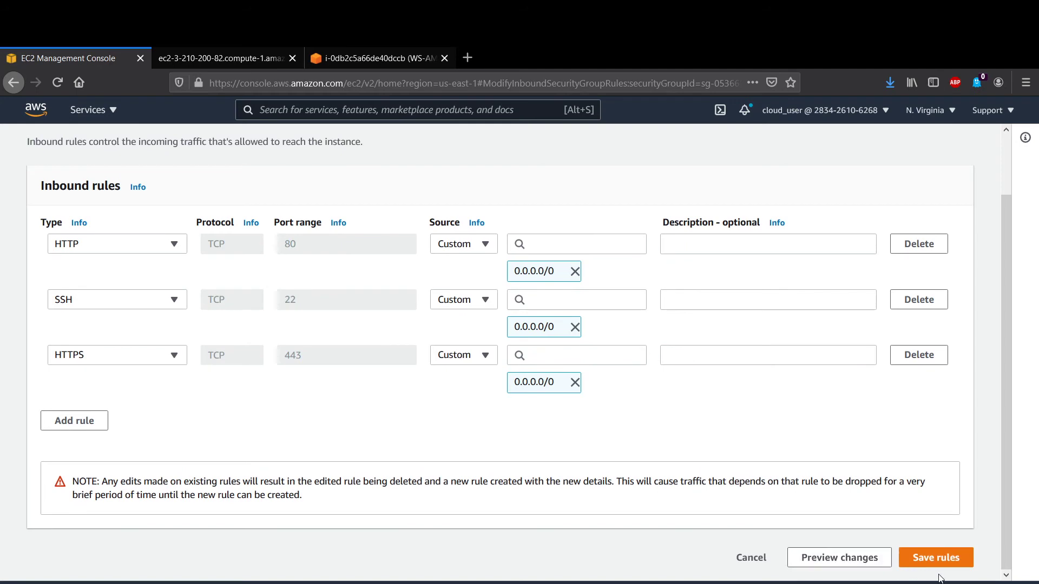
left_click(934, 557)
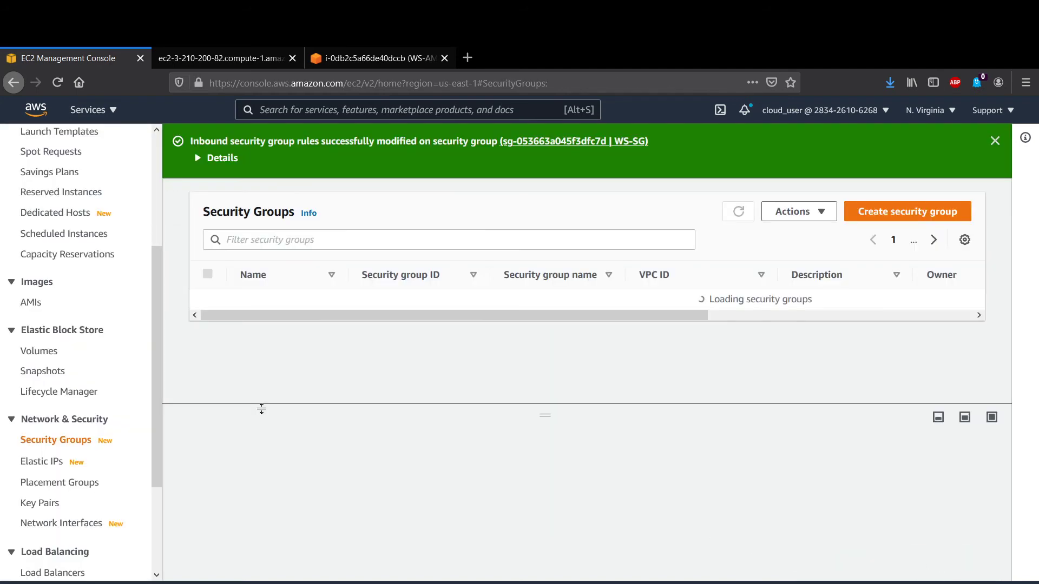
scroll(60, 425, "up", 5)
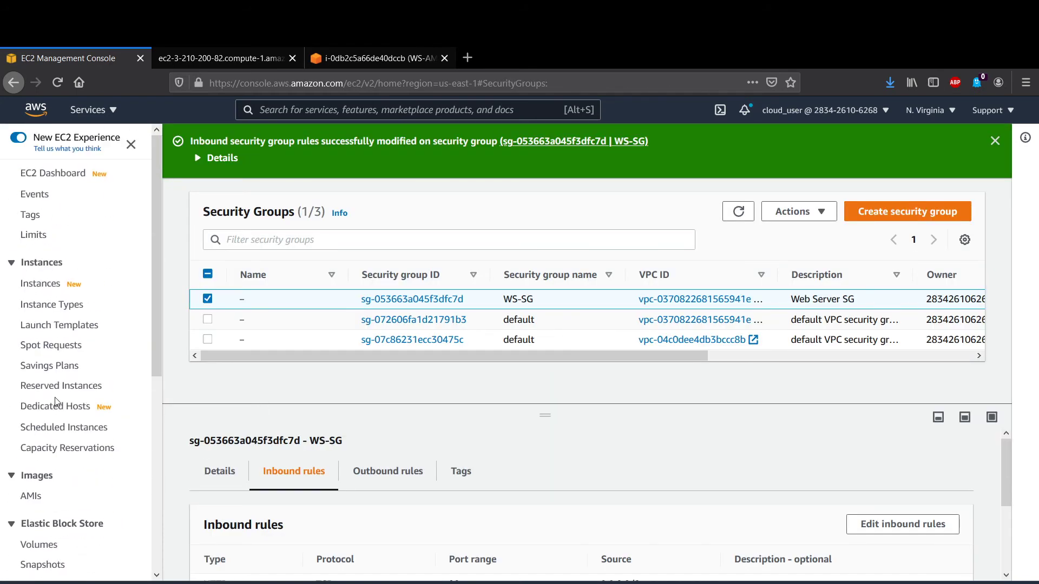
left_click(46, 290)
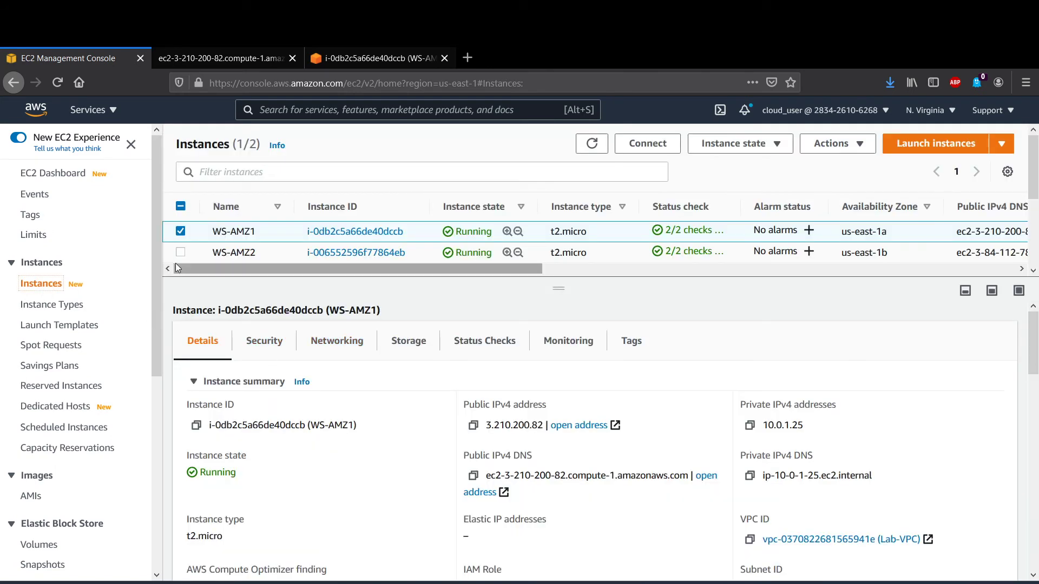
Step: Try to load the WS-AMZ1 page with https// in front of its address, and close that page
left_click(205, 49)
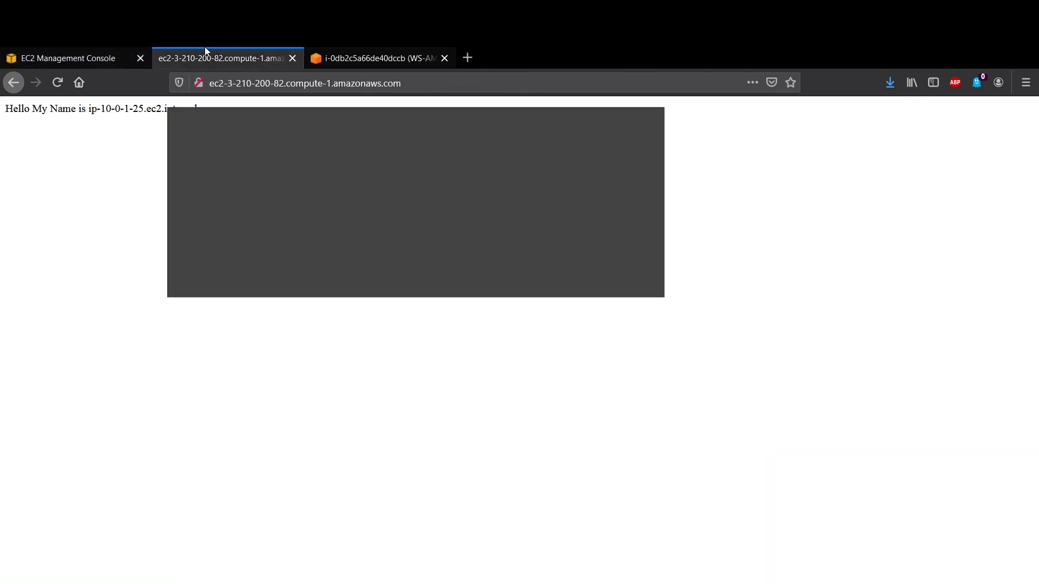
left_click(210, 84)
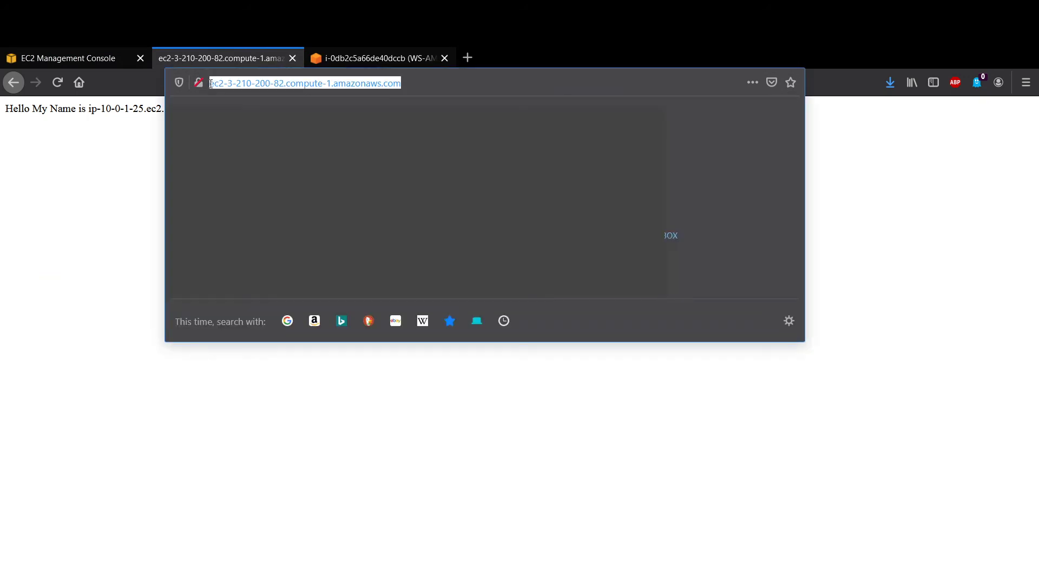
left_click(210, 84)
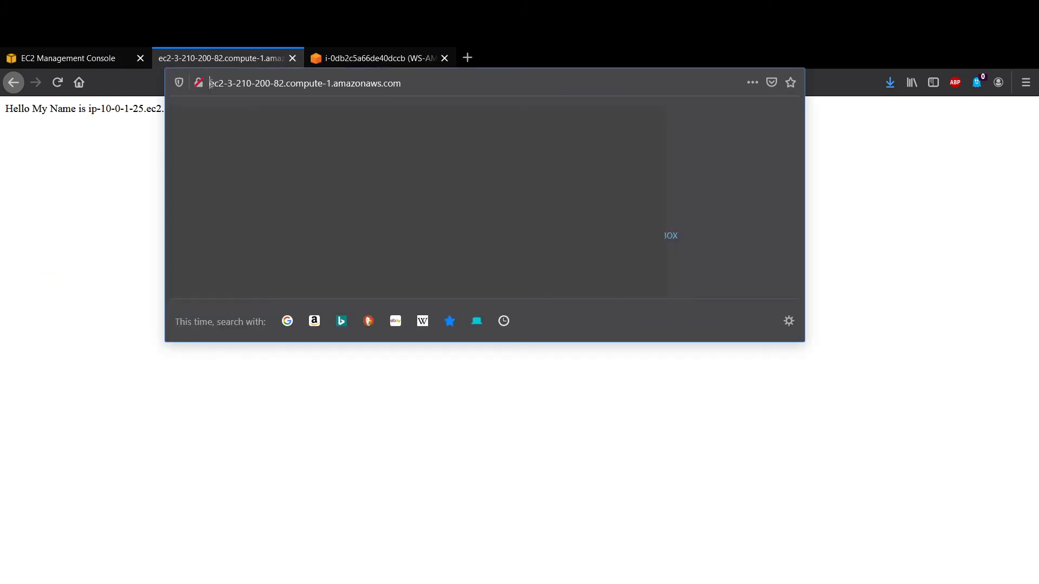
type("https")
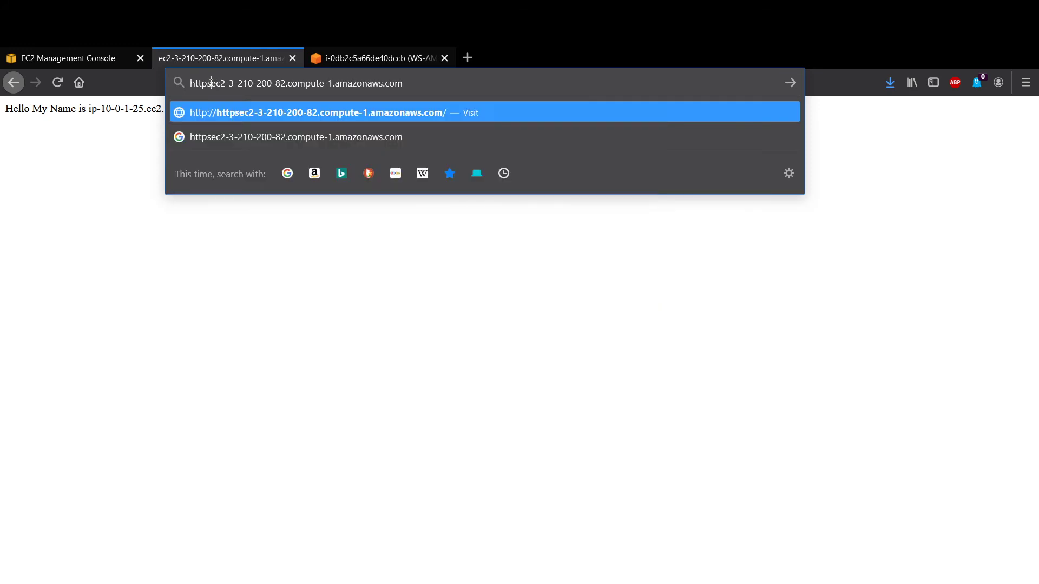
type("//")
key("Return")
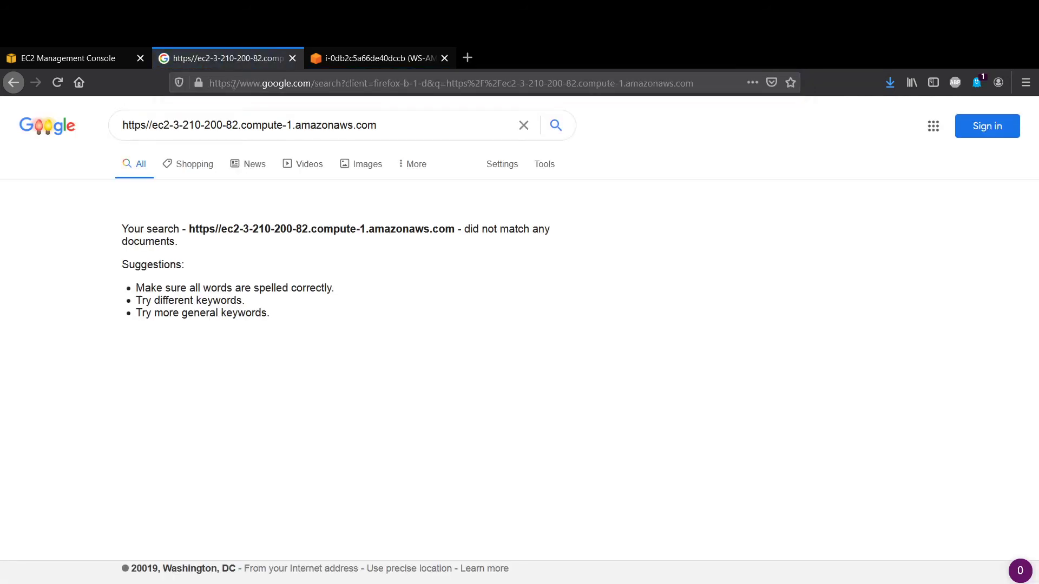
left_click(234, 84)
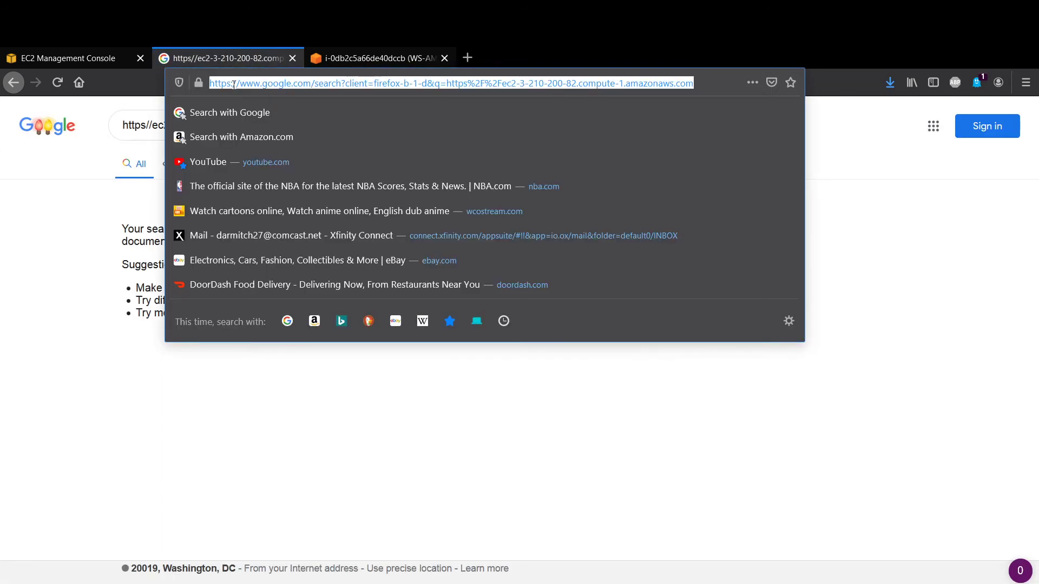
left_click(292, 57)
Step: Open WS-AMZ1's public IPv4 DNS address from its instance details and view the page it loads
left_click(78, 64)
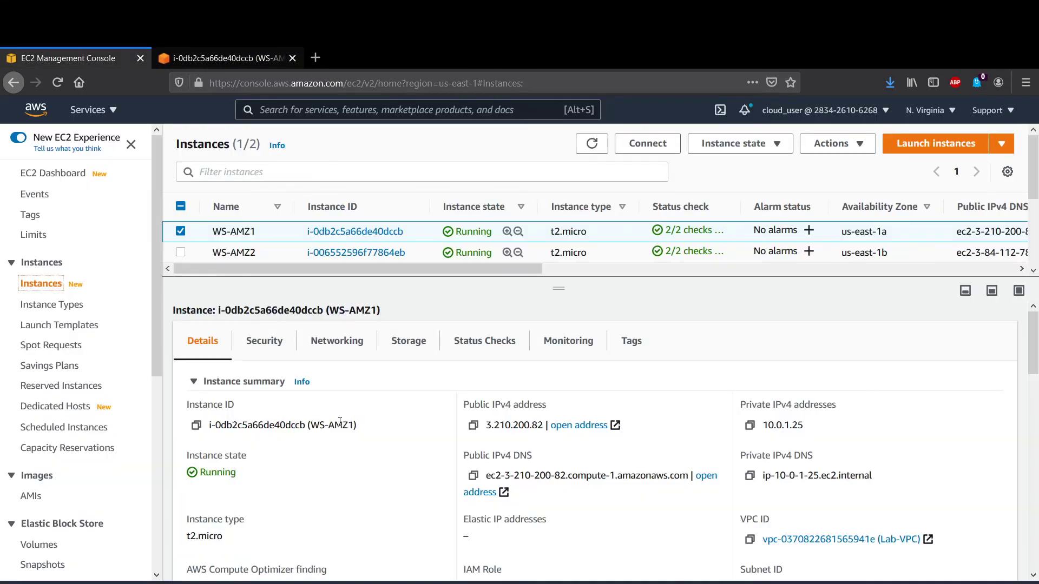
left_click(707, 476)
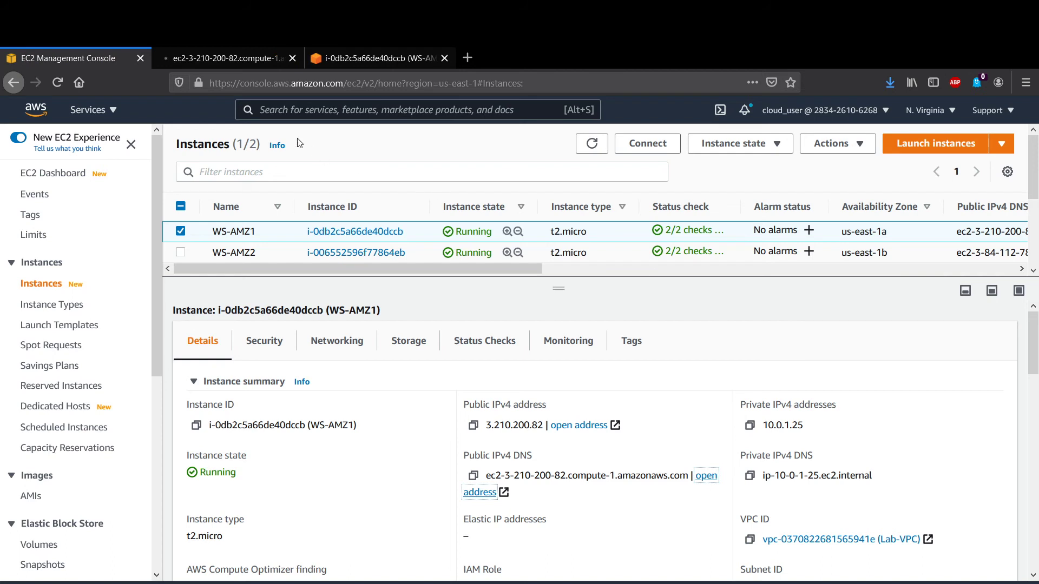
left_click(245, 60)
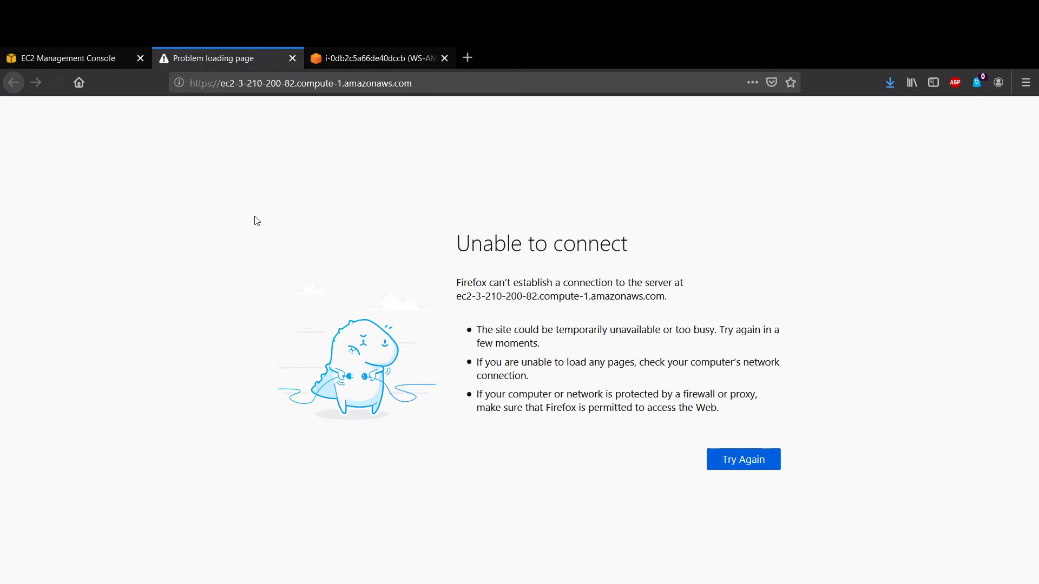
Step: Load WS-AMZ1's public DNS address over http instead of https in the failed page
left_click(214, 83)
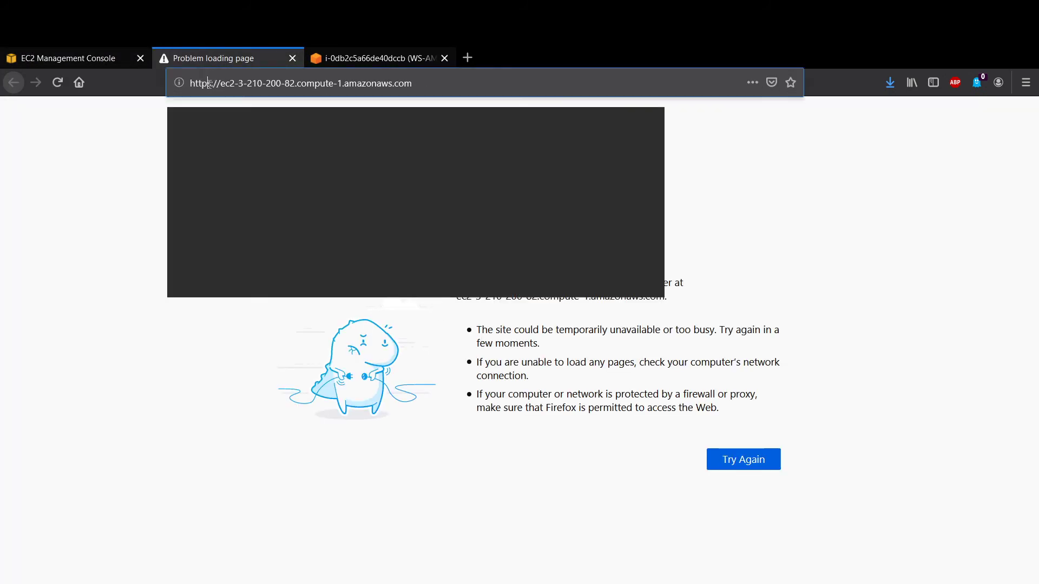
left_click(209, 83)
key("BackSpace")
key("Return")
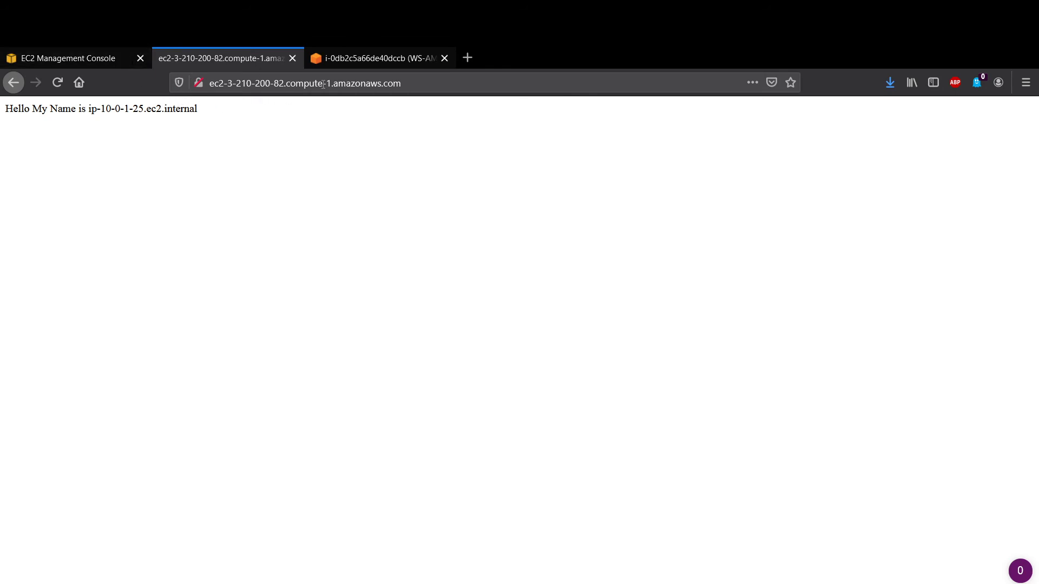
Step: Return to the EC2 instances list, deselect WS-AMZ1 and select WS-AMZ2
left_click(368, 58)
left_click(67, 59)
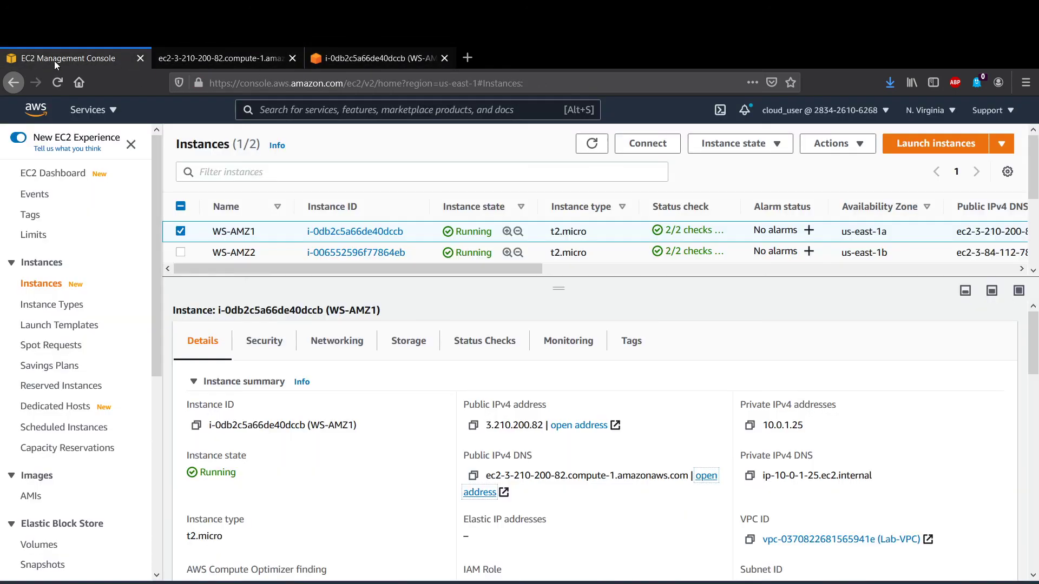
left_click(181, 231)
left_click(476, 252)
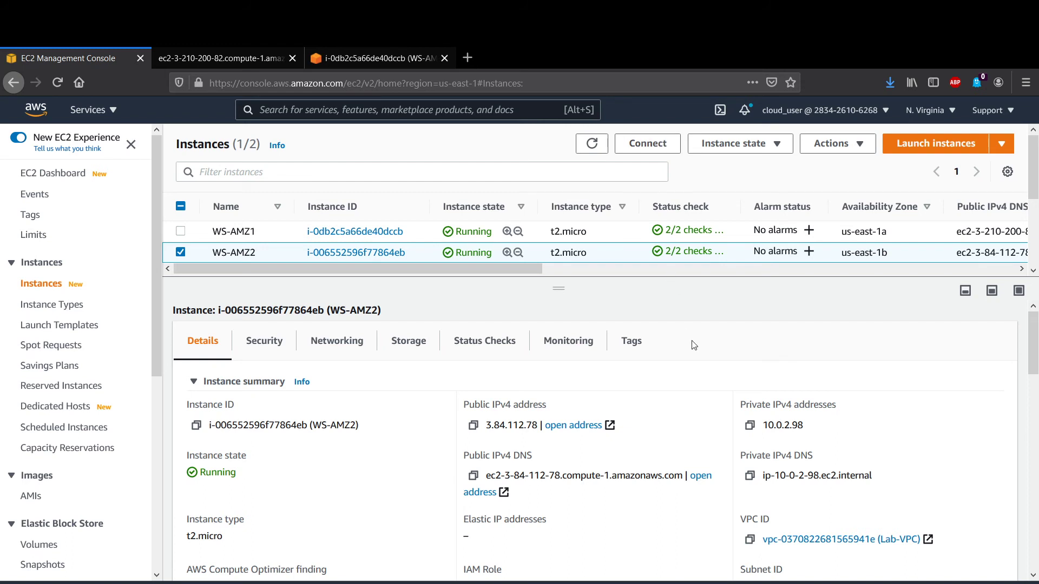
Step: Examine WS-AMZ2's private IPv4 address, its VPC, subnet and AMI details, and its networking information
left_click_drag(763, 425, 807, 428)
scroll(706, 459, "down", 2)
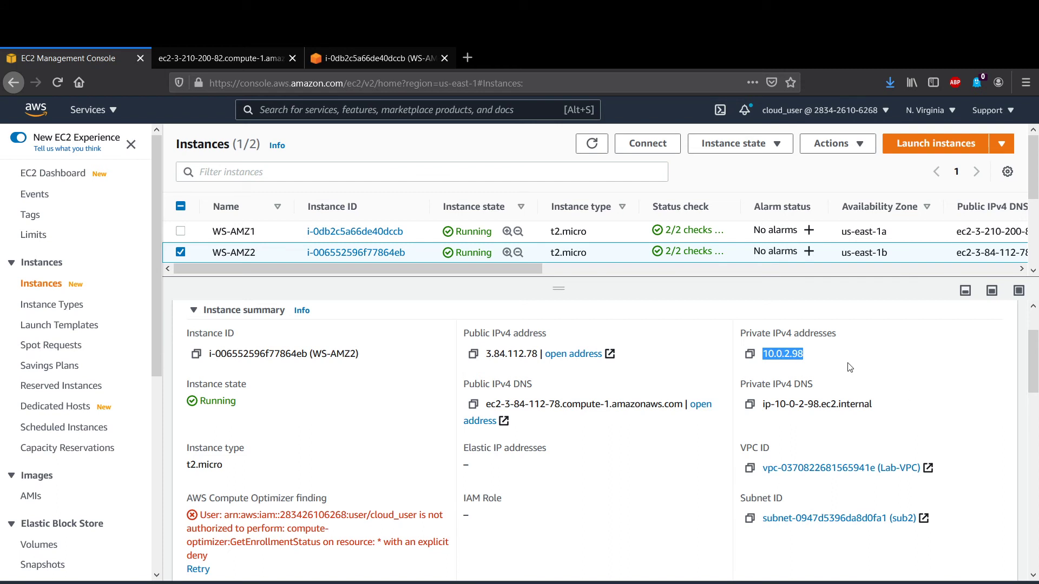
scroll(490, 438, "down", 5)
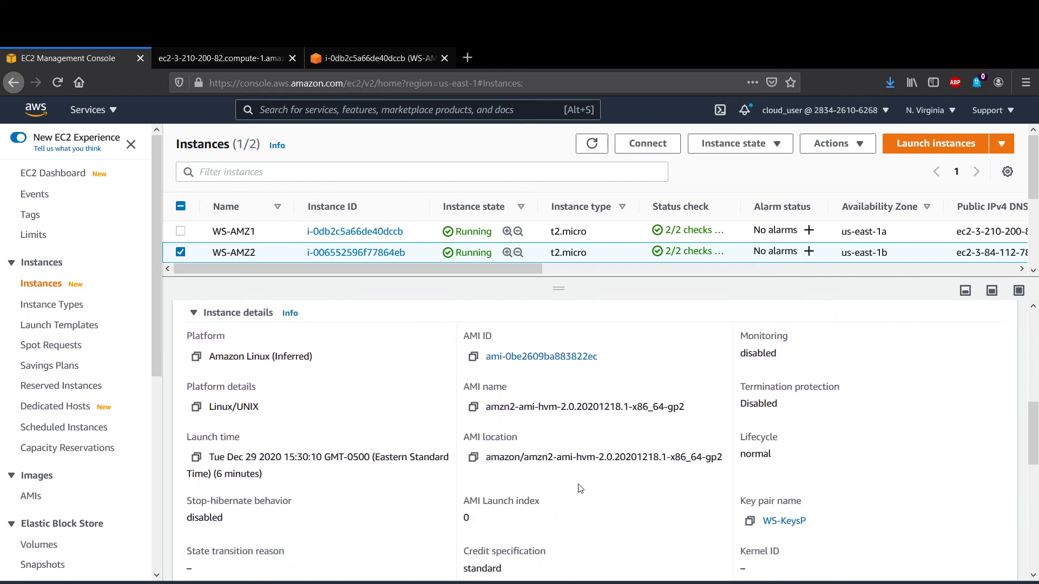
scroll(541, 460, "up", 3)
scroll(614, 488, "down", 1)
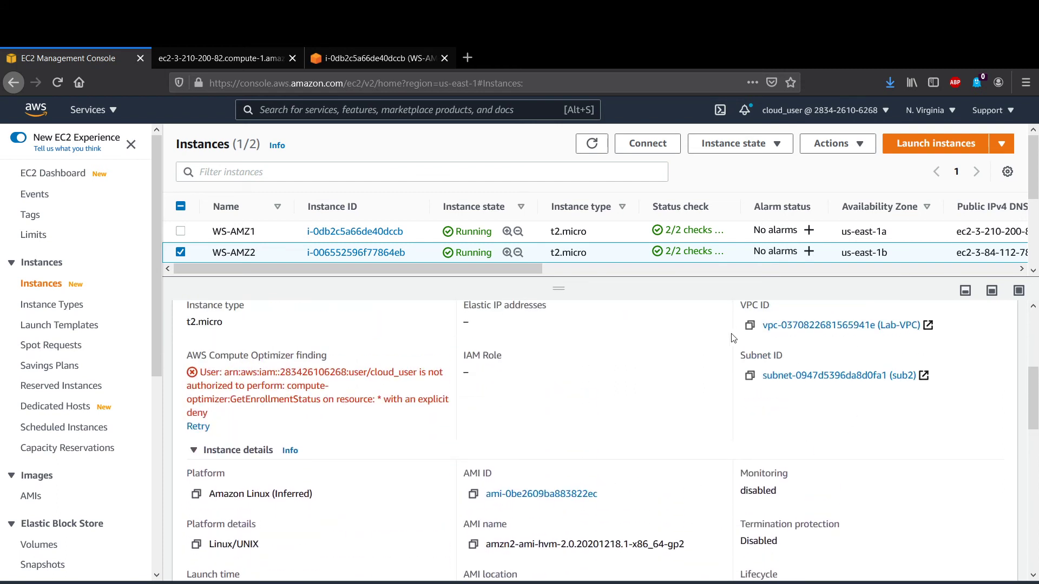
scroll(563, 377, "down", 1)
scroll(561, 375, "up", 5)
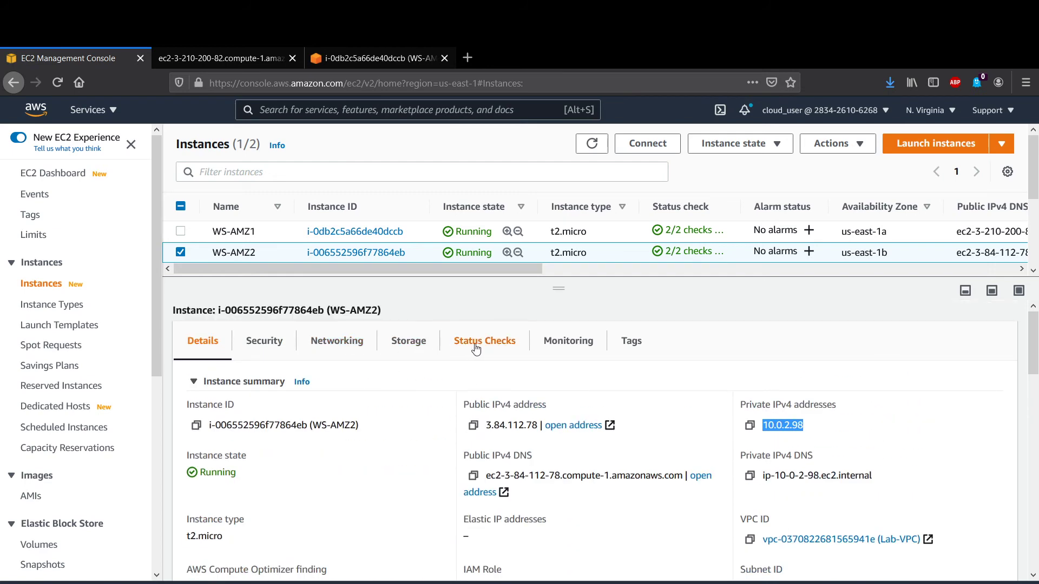
left_click(301, 345)
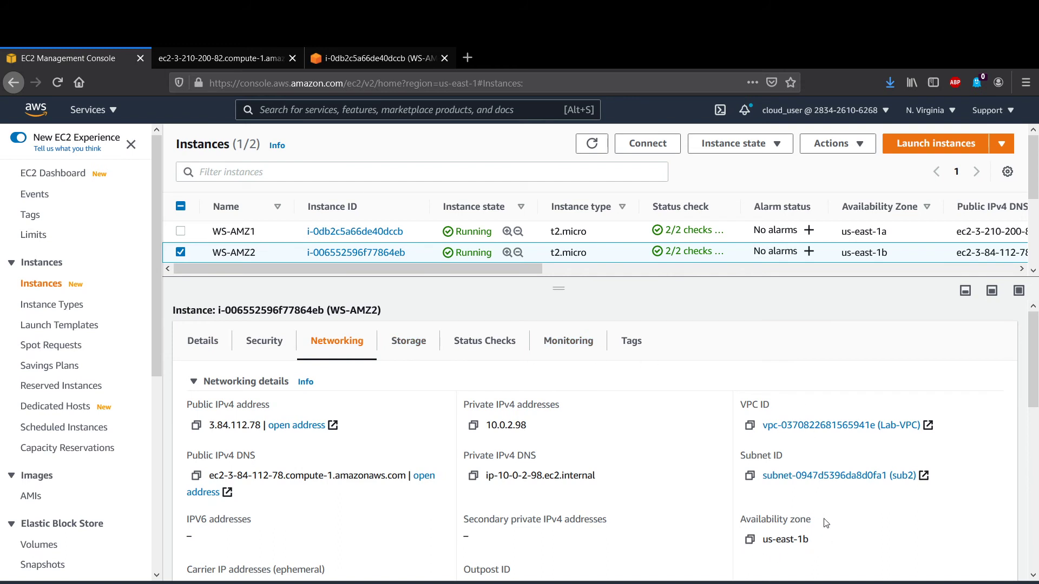
scroll(441, 474, "down", 3)
scroll(422, 481, "up", 3)
Step: Connect to WS-AMZ2 through EC2 Instance Connect as ec2-user and list its network addresses with ip a
left_click(647, 144)
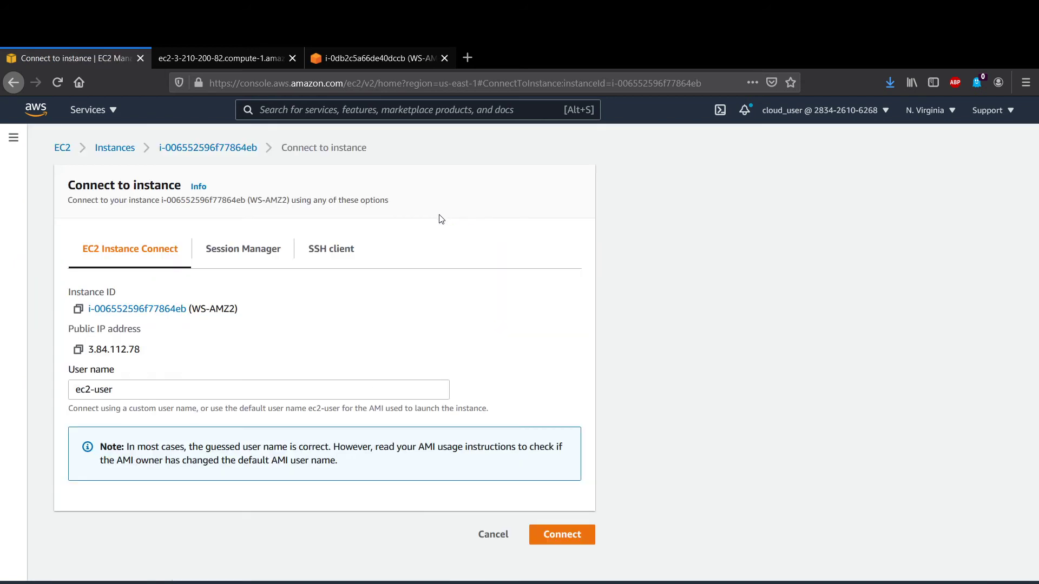
left_click(563, 525)
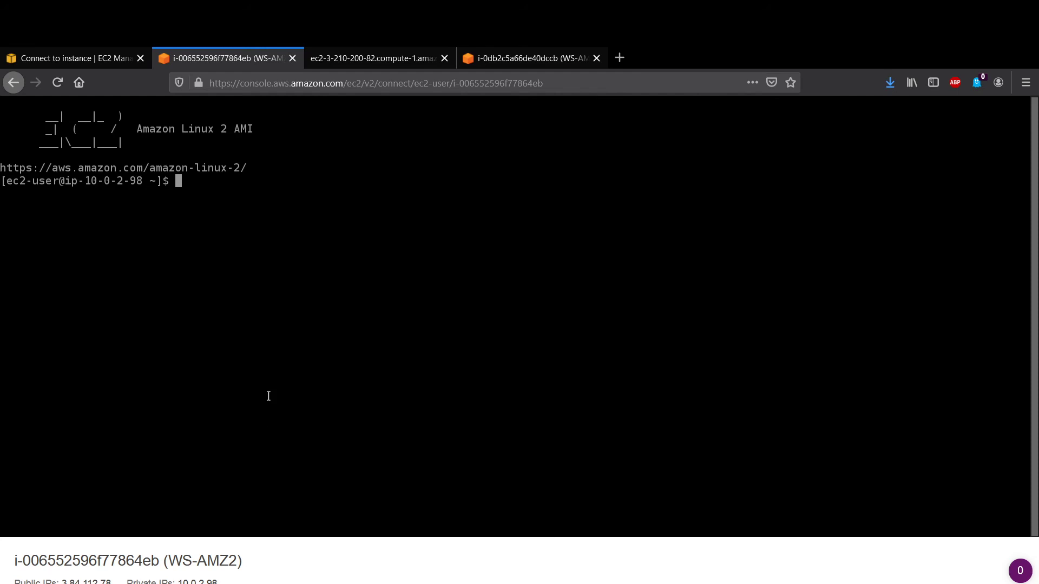
type("ip a")
key("Return")
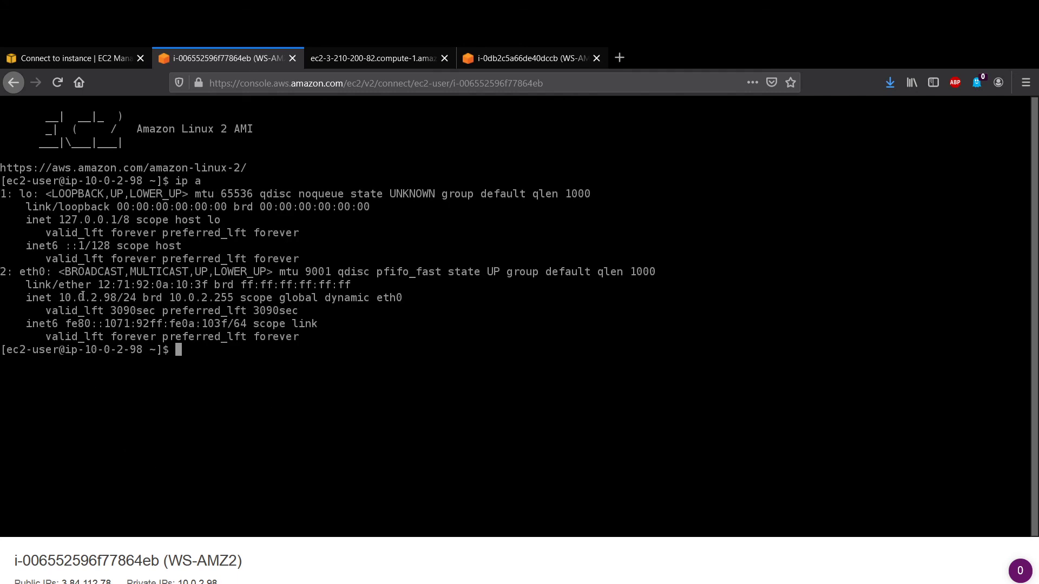
left_click_drag(135, 297, 58, 297)
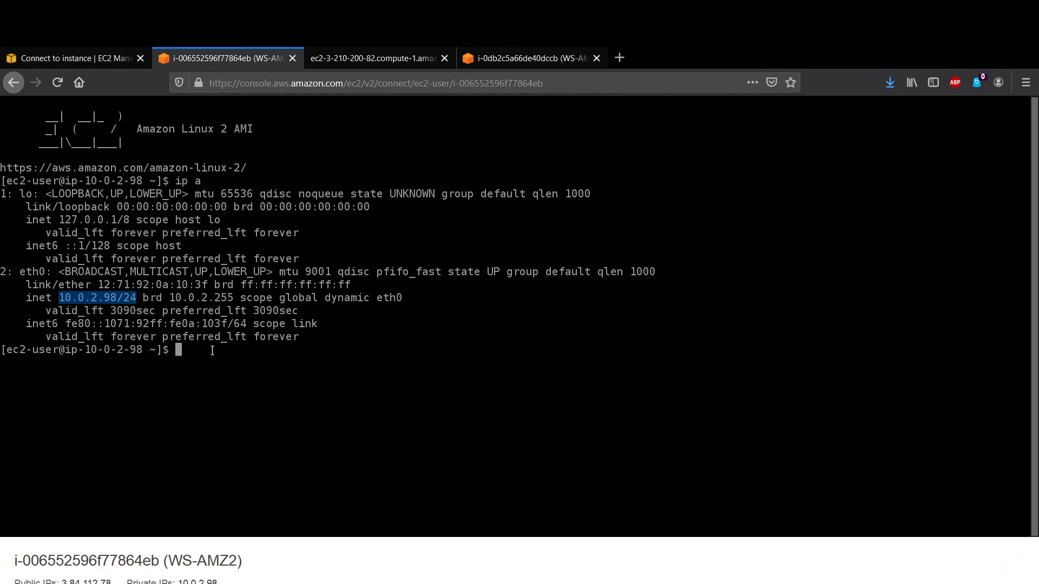
key("Return")
key("Return")
key("Return")
key("Return")
key("Return")
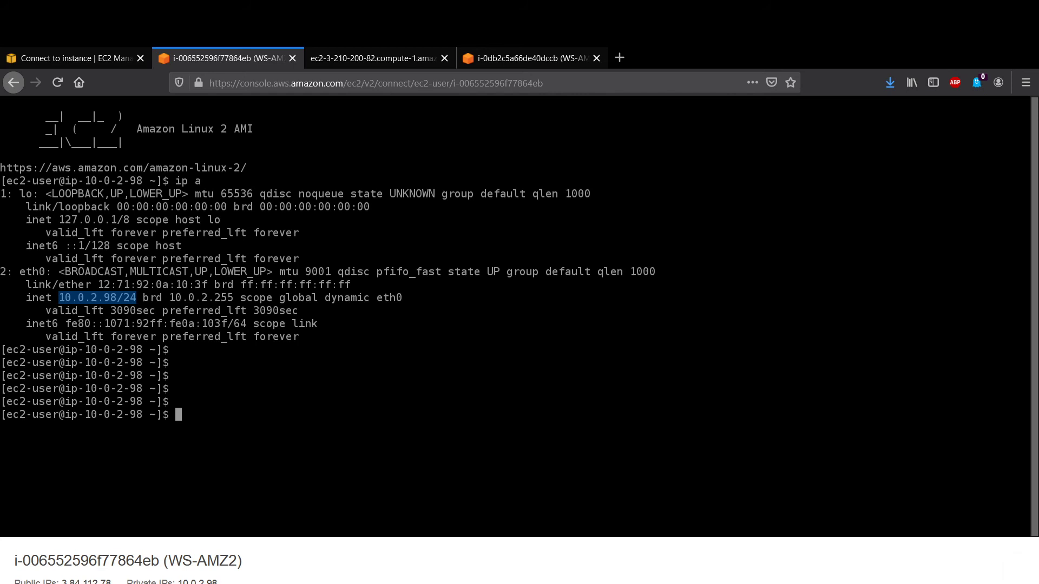
Step: Check the Apache service on WS-AMZ2 with systemctl status httpd and add blank prompt lines below the output
type("s")
type("ystemctl status httpd")
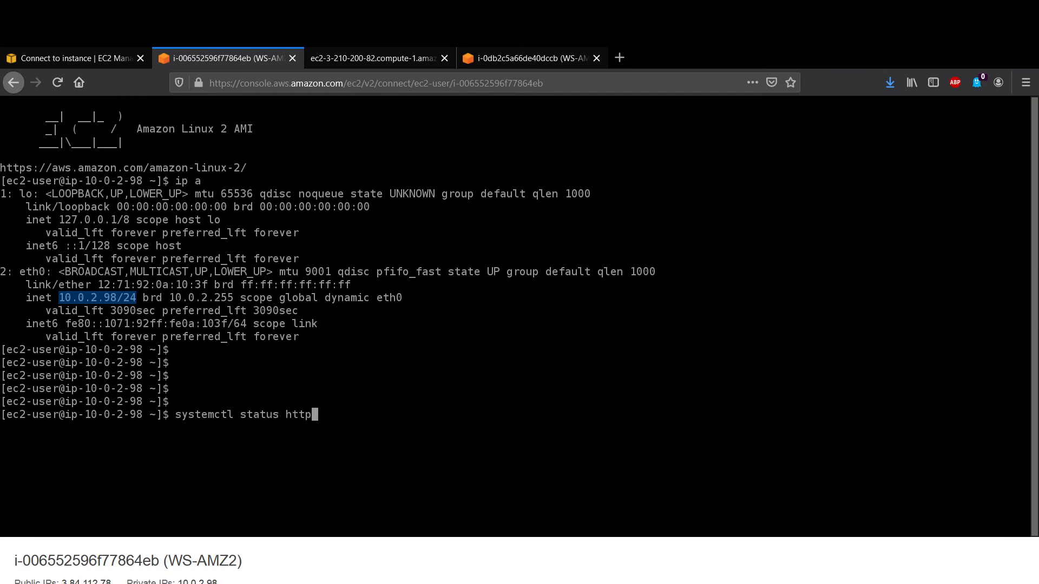
key("Return")
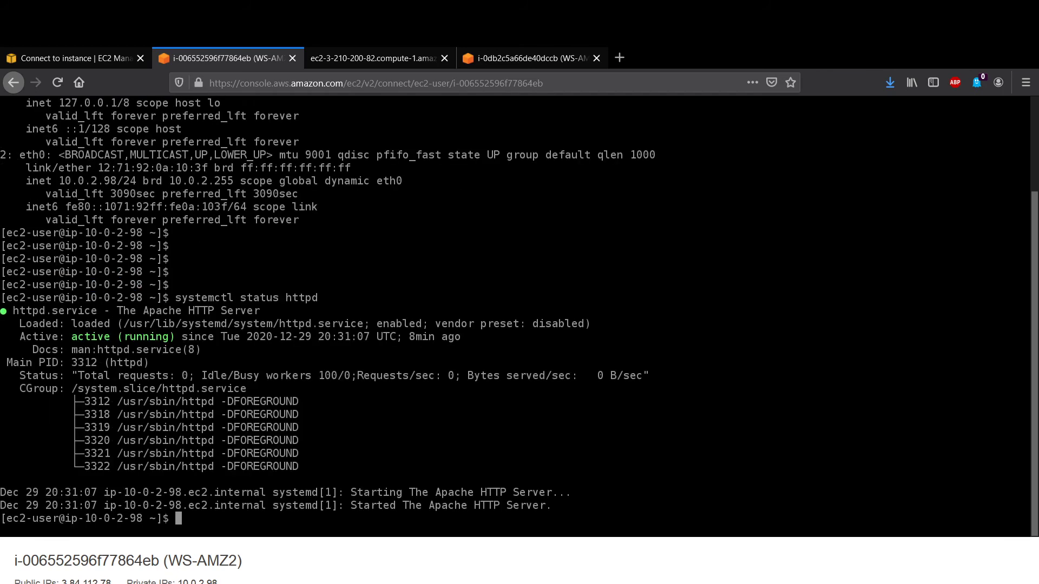
key("Return")
key("Return")
key("Return")
key("Return")
key("Return")
key("Return")
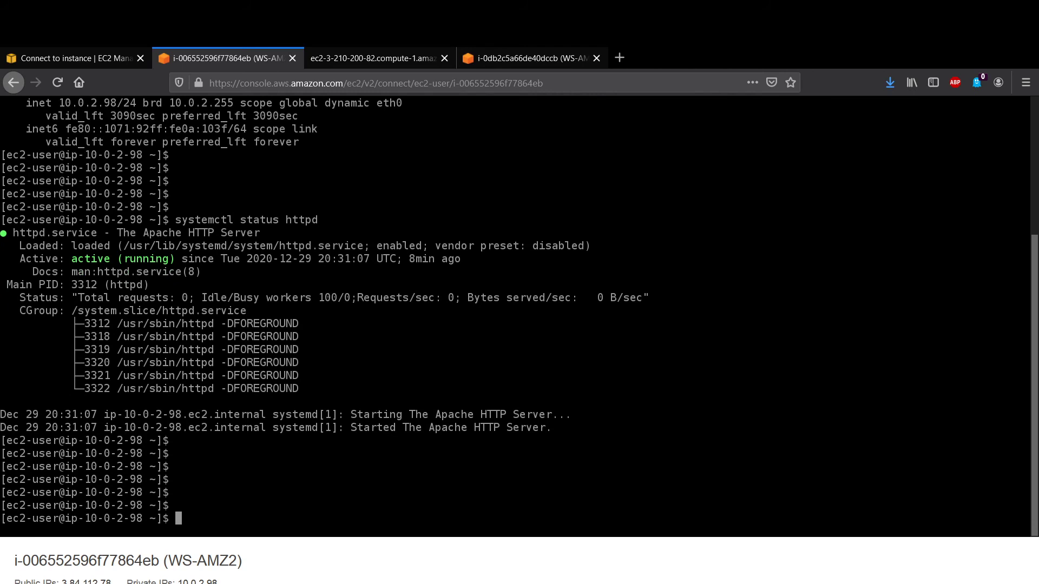
Step: List the contents of /var/www/html on WS-AMZ2 with ll
type("ll /var/www/html")
key("Return")
key("Return")
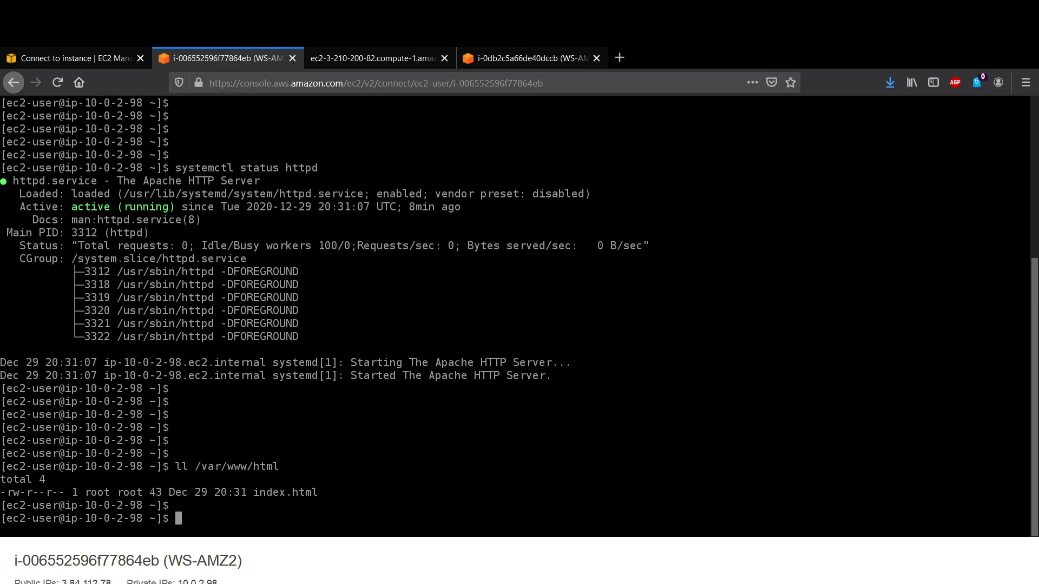
key("Return")
key("Return")
key("Return")
key("Return")
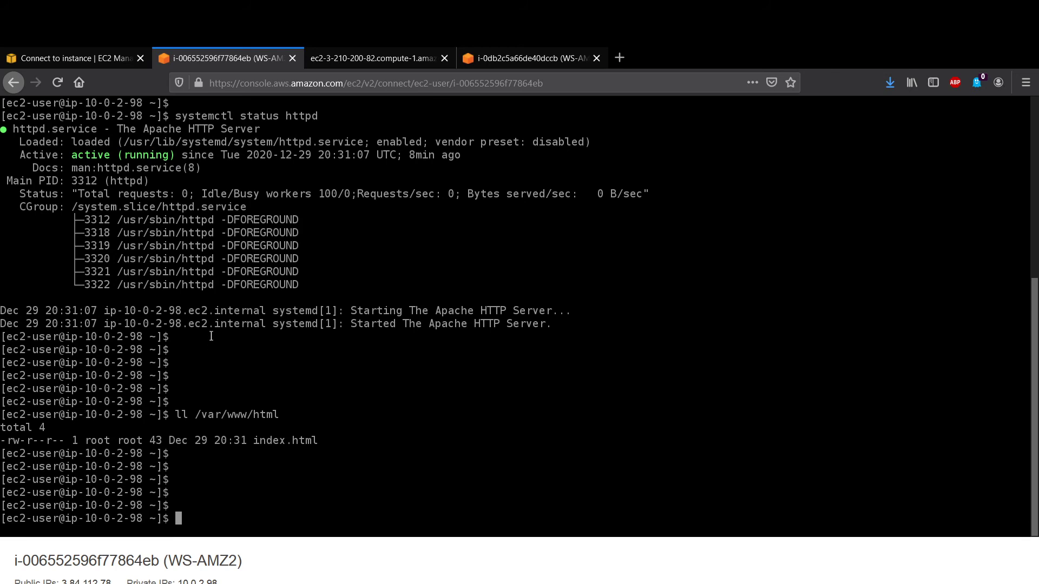
Step: Return to the EC2 instances list and open WS-AMZ2's public IPv4 DNS address in a new page
left_click(60, 49)
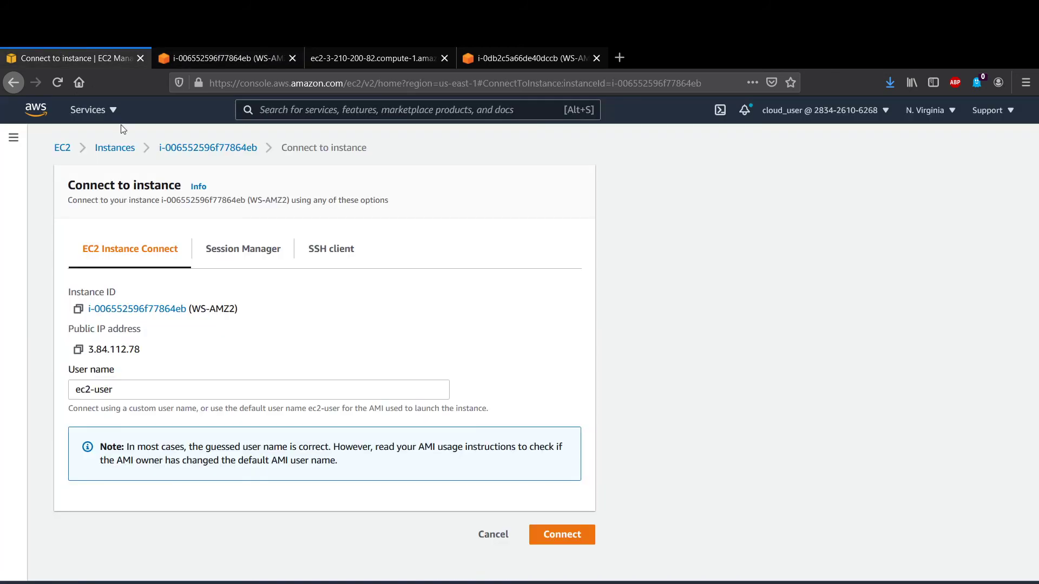
left_click(119, 154)
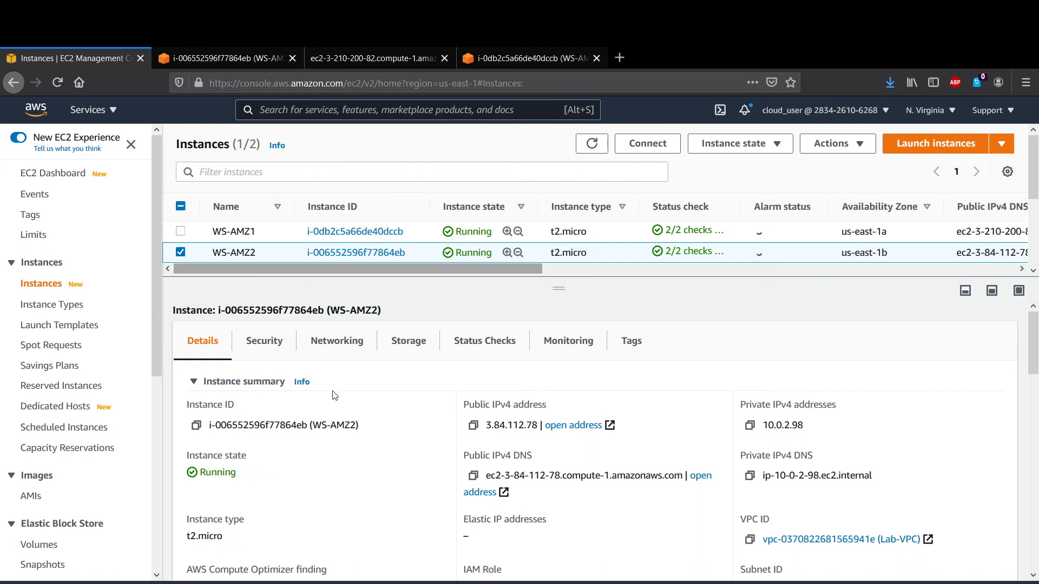
left_click(701, 476)
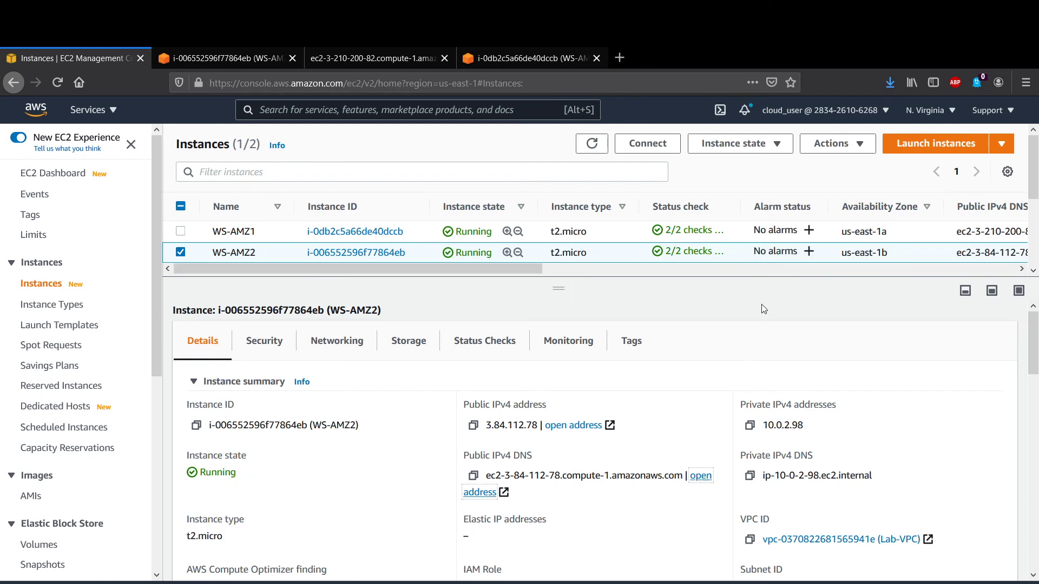
left_click(237, 60)
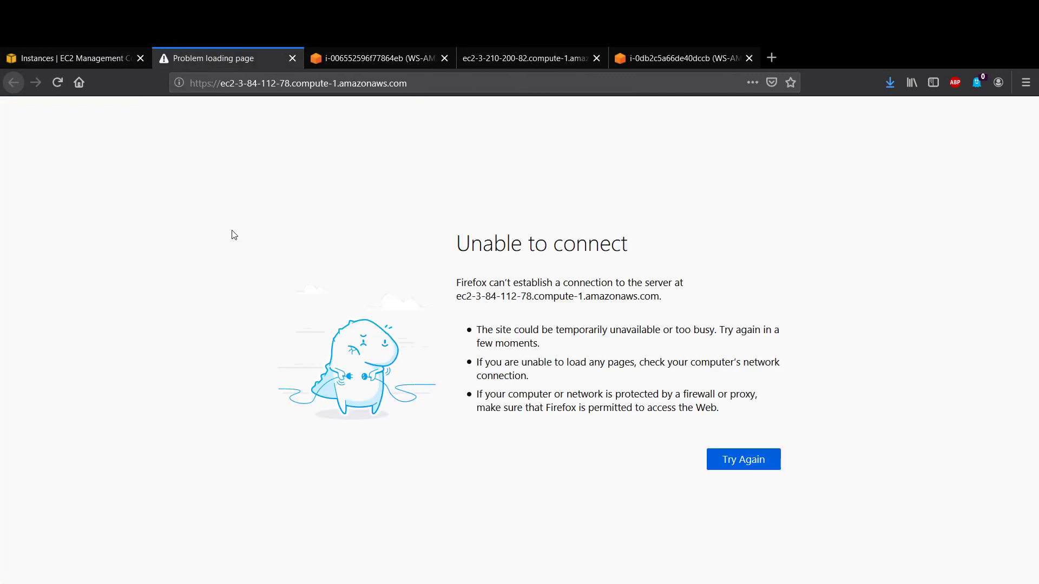
Step: Load WS-AMZ2's public DNS address over http instead of https
left_click(215, 84)
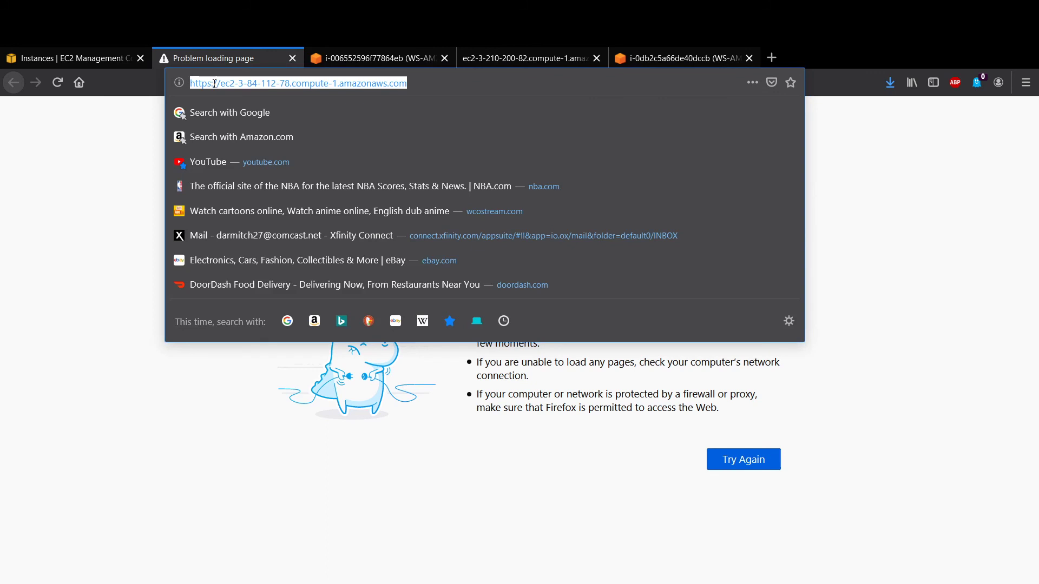
left_click(214, 84)
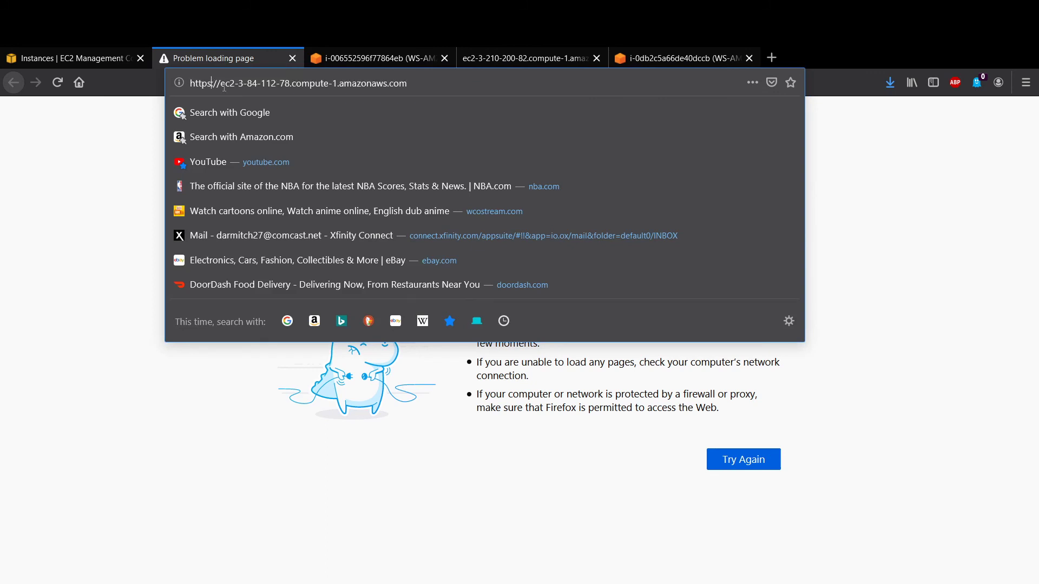
key("BackSpace")
key("BackSpace")
key("Return")
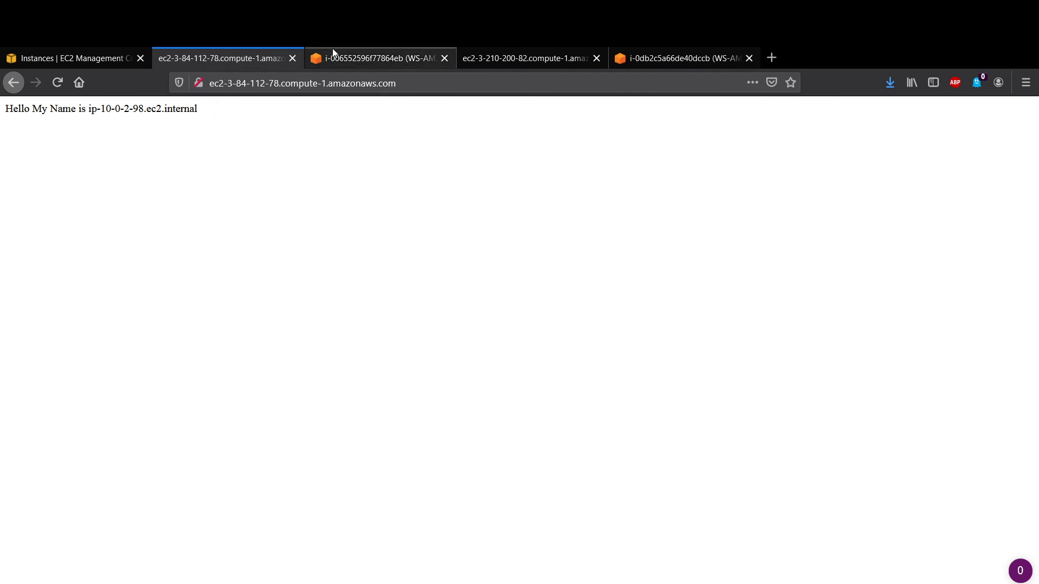
Step: Run ip a in the WS-AMZ1 terminal and copy its private IP address 10.0.1.25
left_click(332, 50)
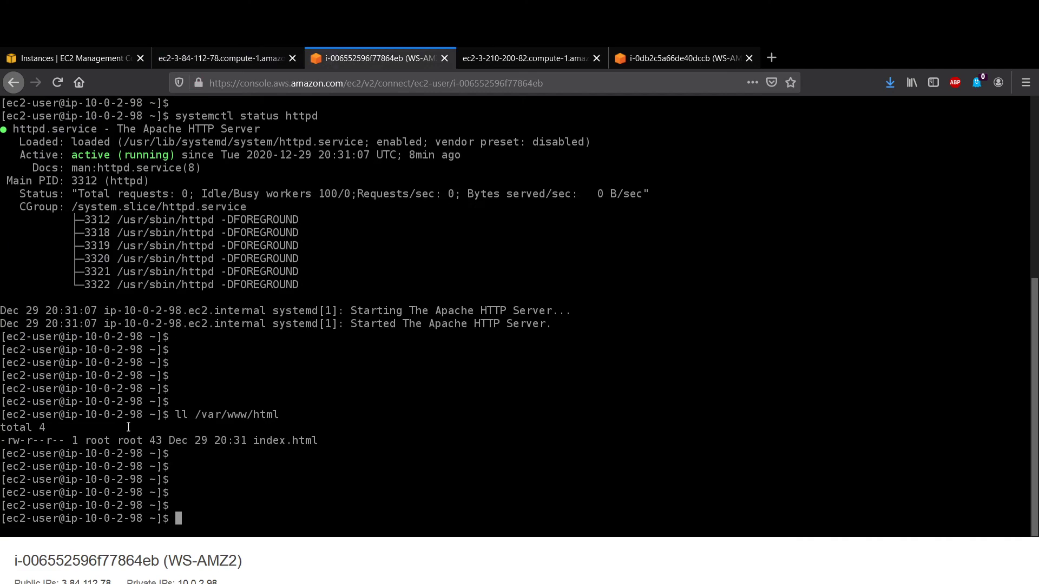
left_click(544, 60)
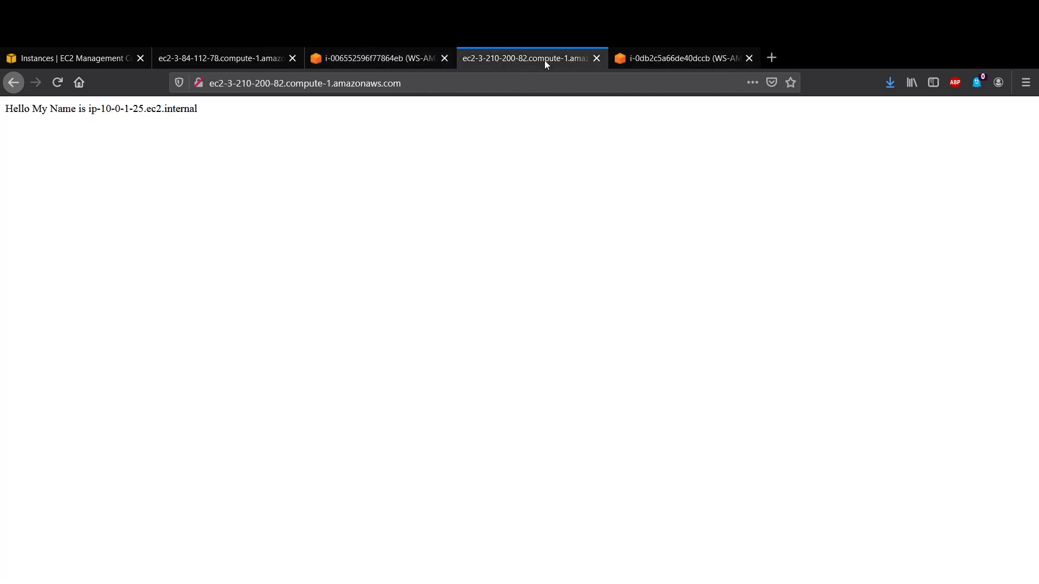
left_click(621, 51)
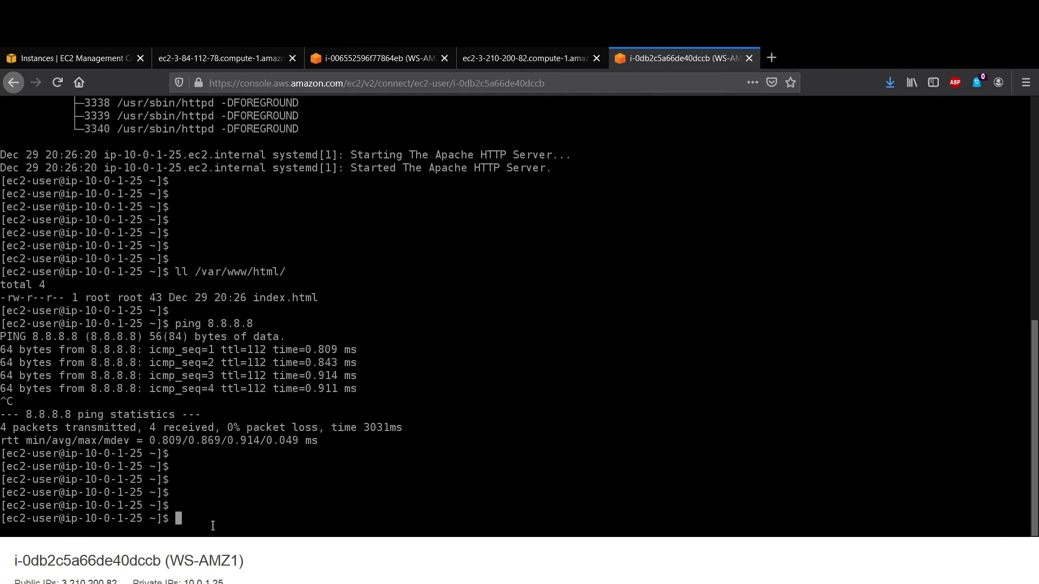
type("ip a")
key("Return")
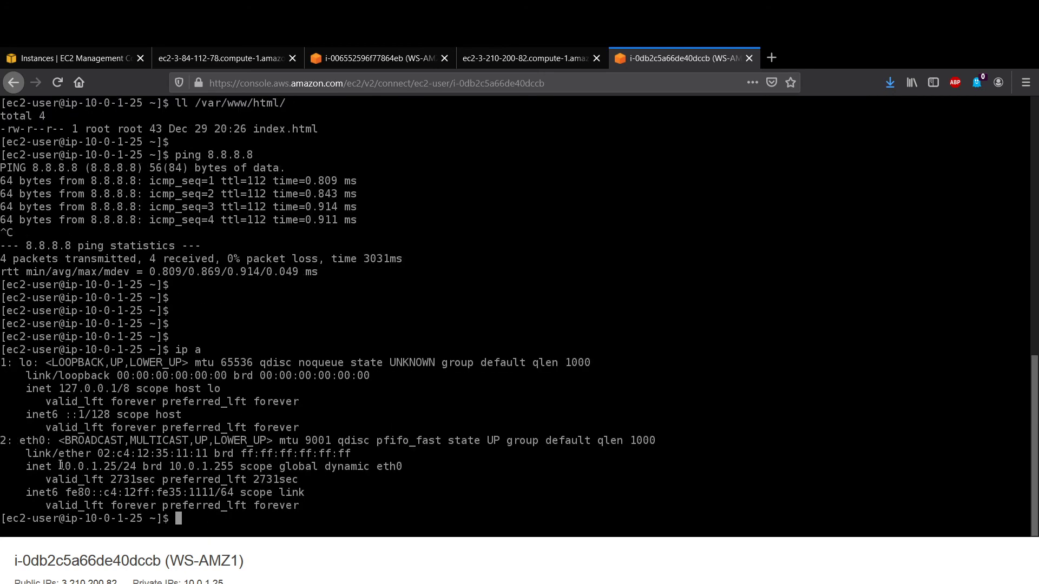
left_click_drag(61, 466, 116, 466)
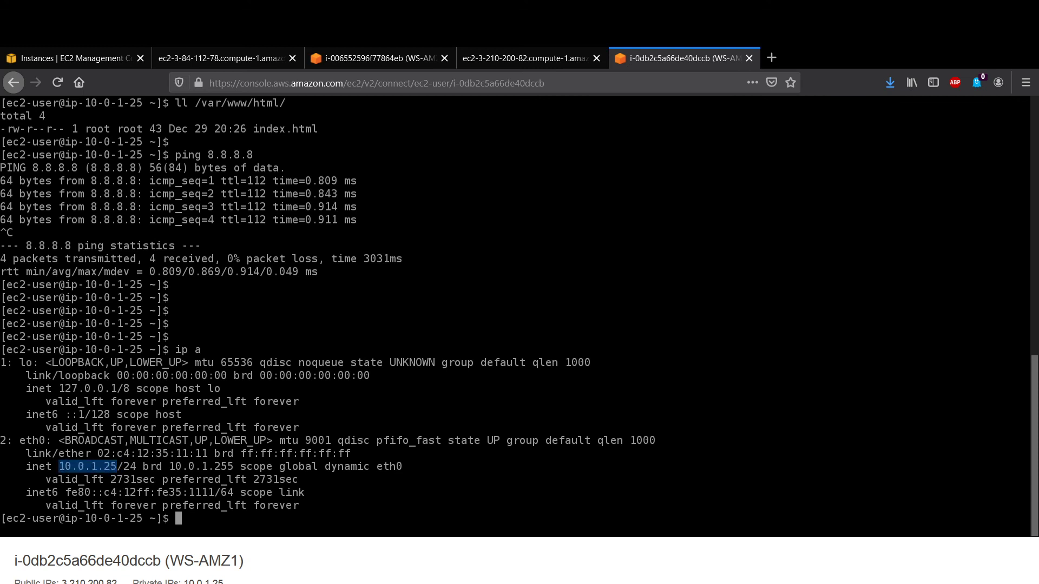
key("ctrl+c")
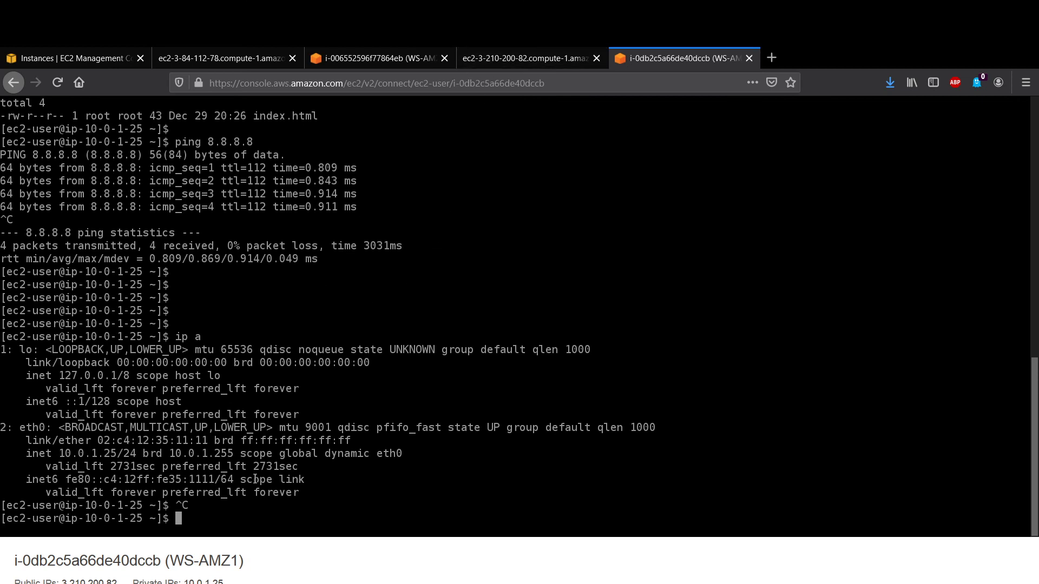
Step: Ping WS-AMZ1's private address 10.0.1.25 from the WS-AMZ2 terminal, and stop the ping
left_click(235, 56)
left_click(425, 51)
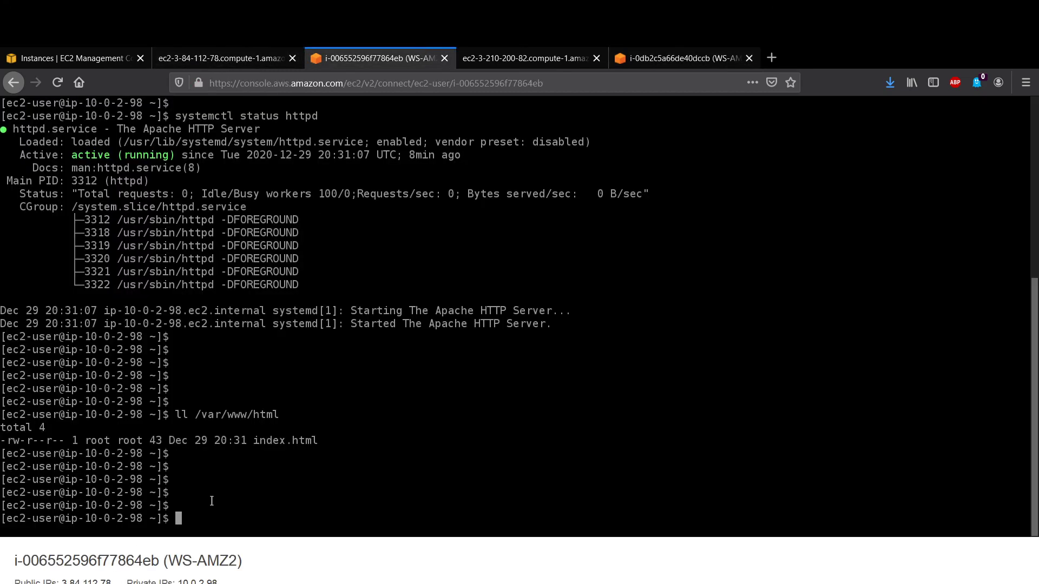
key("ctrl+v")
key("Left")
key("Left")
key("Left")
key("Left")
key("Left")
key("Left")
key("Left")
key("Left")
key("Left")
type("ping")
key("Return")
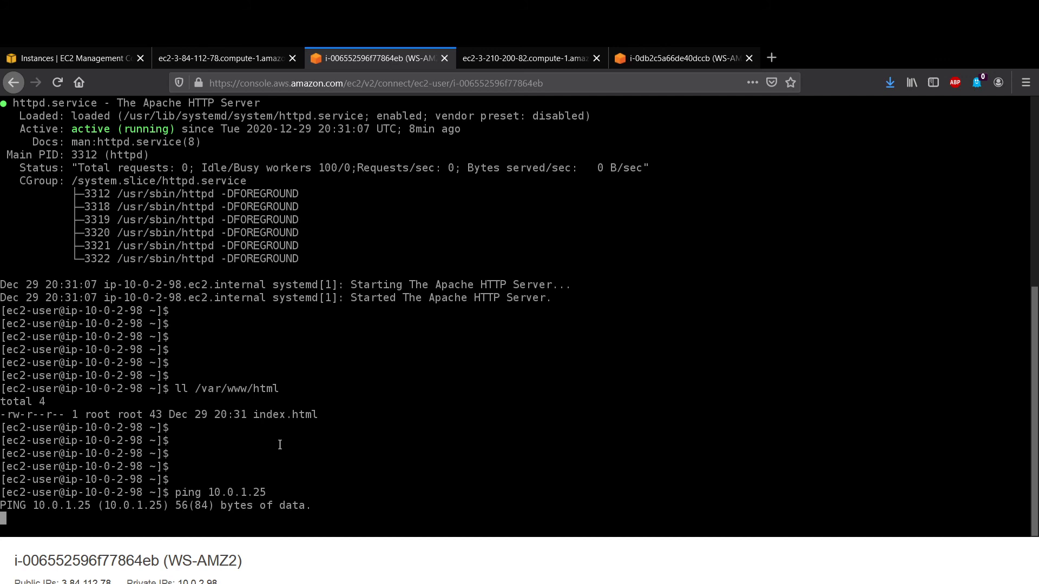
key("ctrl+c")
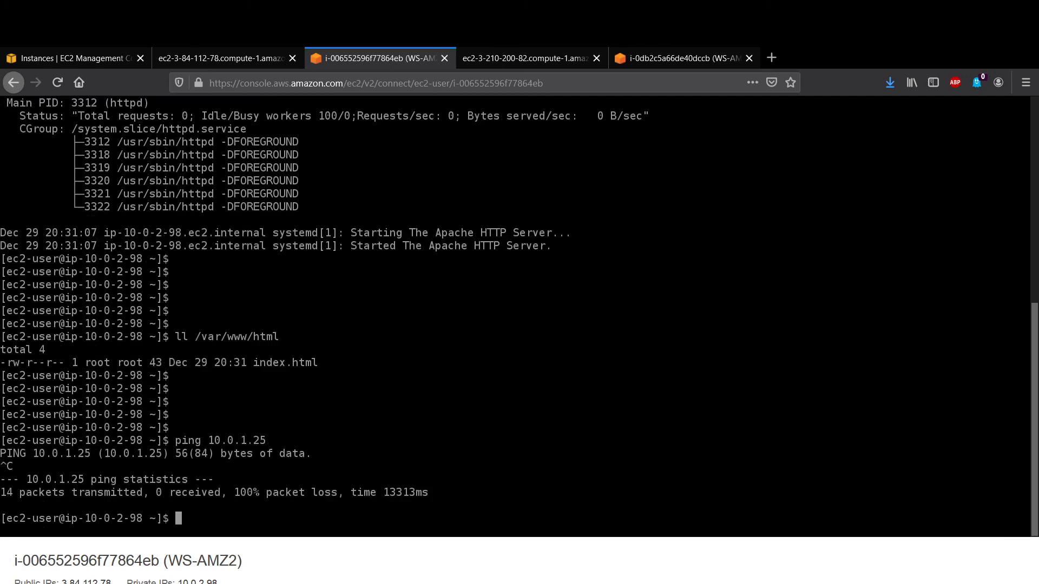
Step: Return to the EC2 console and open the inbound rules of security group WS-SG for editing
left_click(38, 52)
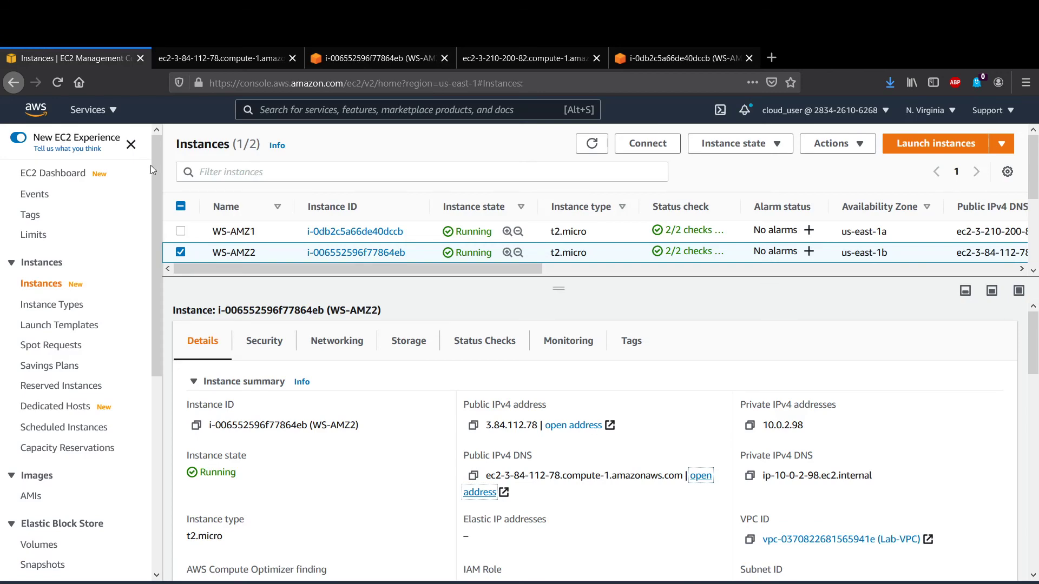
scroll(67, 295, "down", 6)
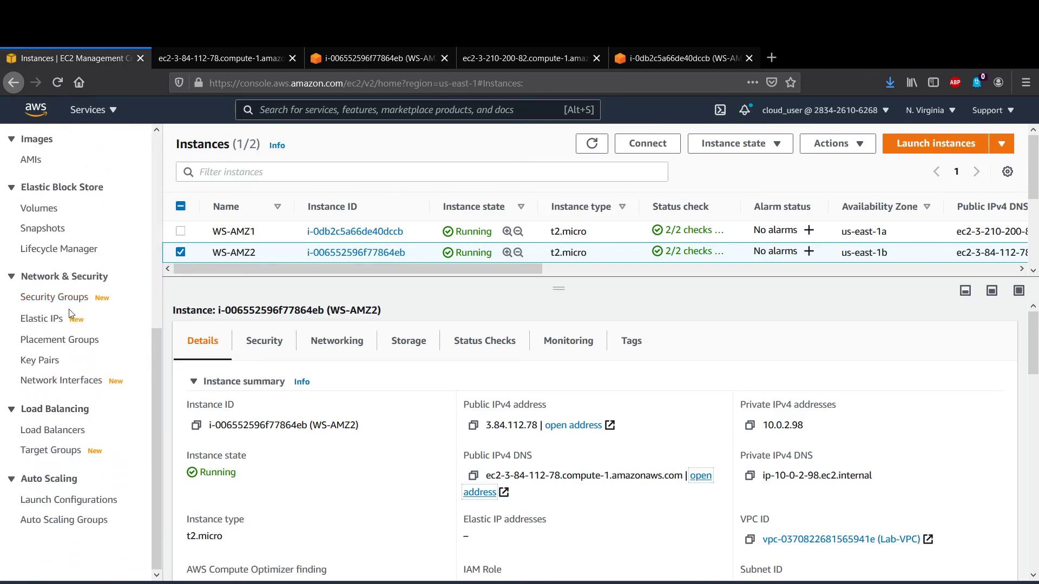
left_click(67, 296)
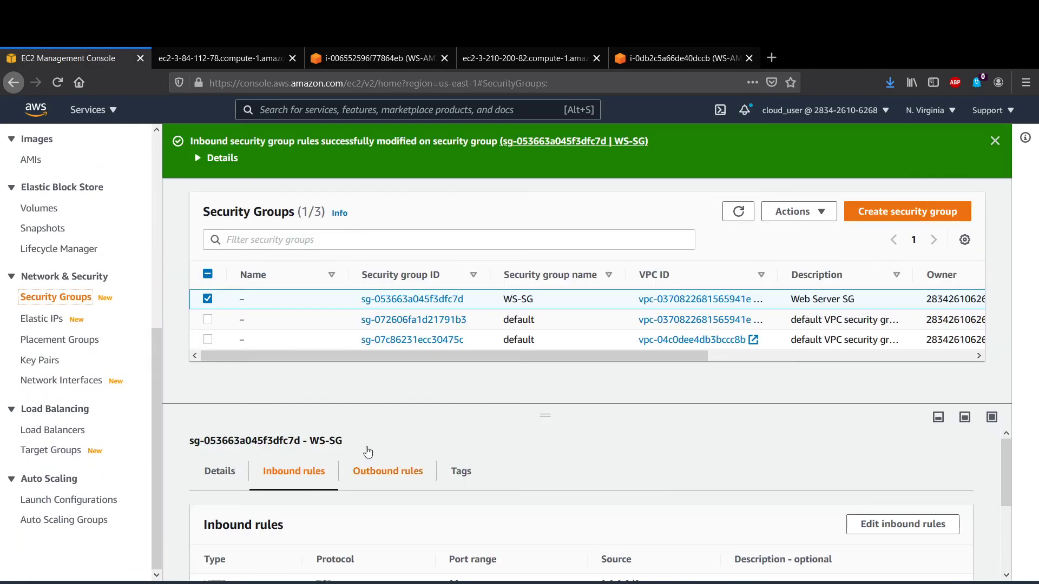
scroll(342, 536, "down", 2)
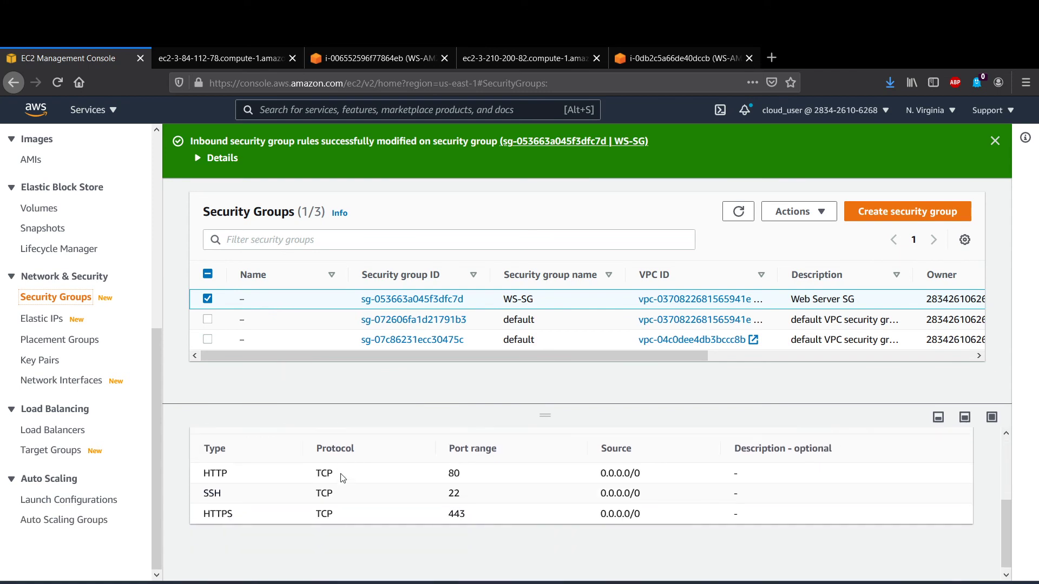
scroll(340, 475, "up", 2)
left_click(849, 525)
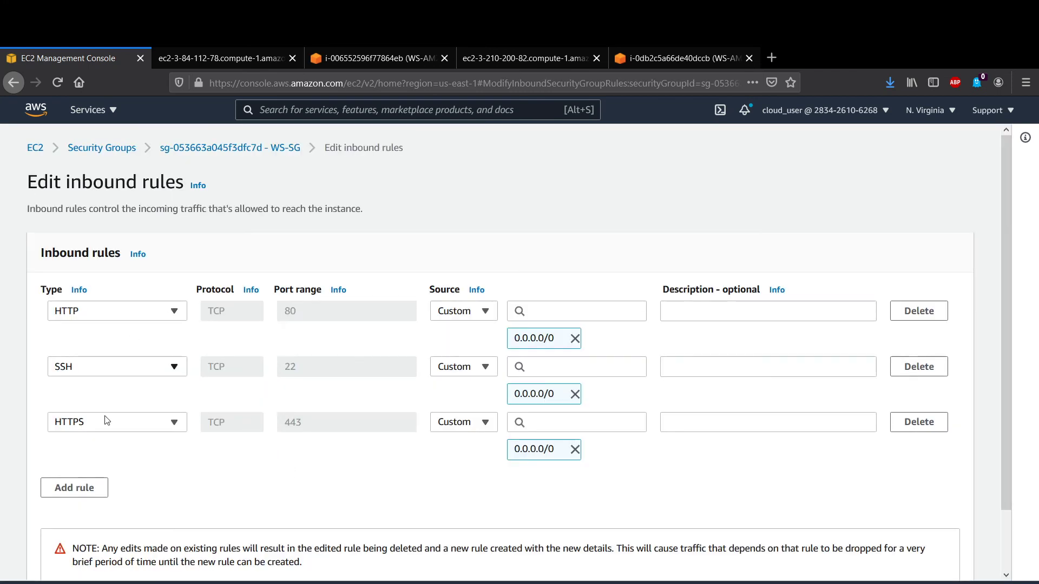
Step: Add an inbound rule of type All ICMP - IPv4 to WS-SG
left_click(76, 489)
left_click(84, 478)
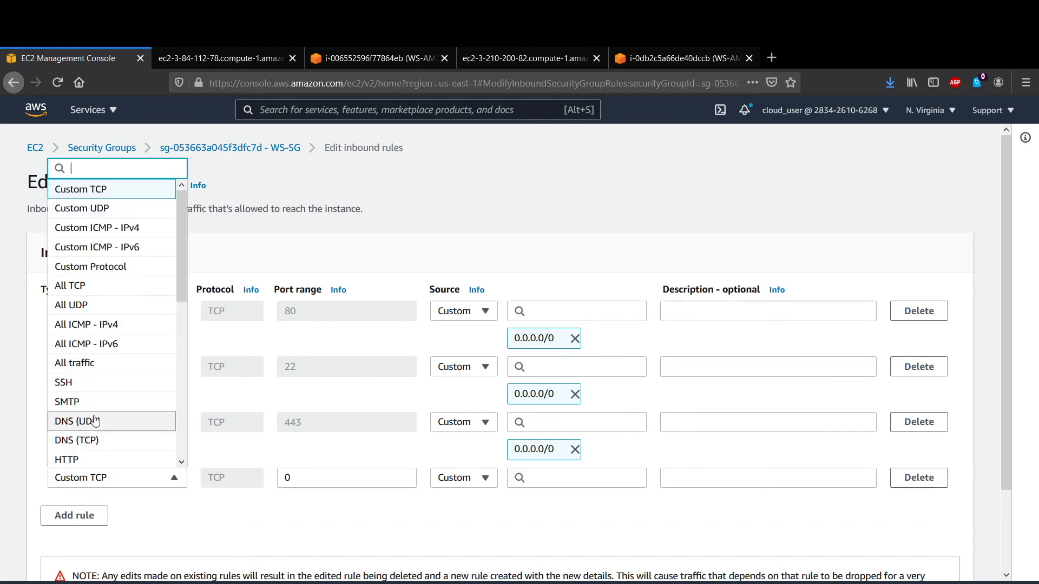
scroll(97, 270, "down", 5)
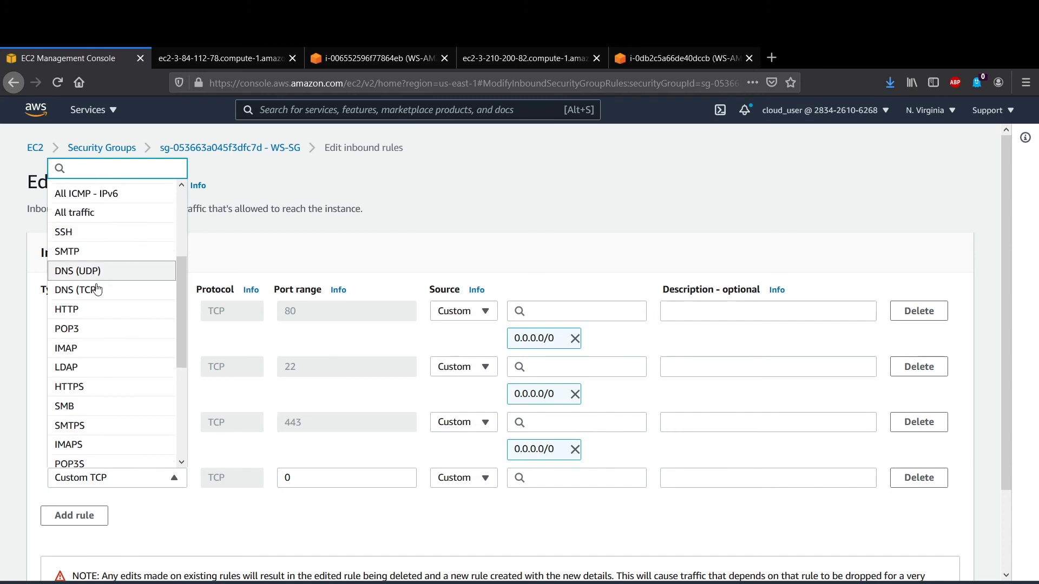
scroll(98, 325, "down", 2)
scroll(100, 354, "up", 6)
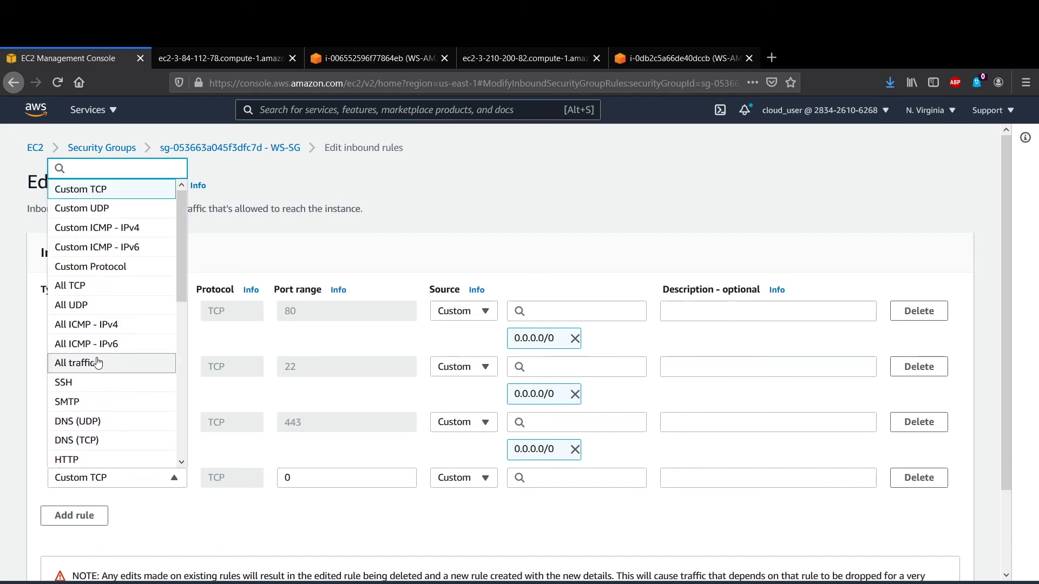
left_click(98, 326)
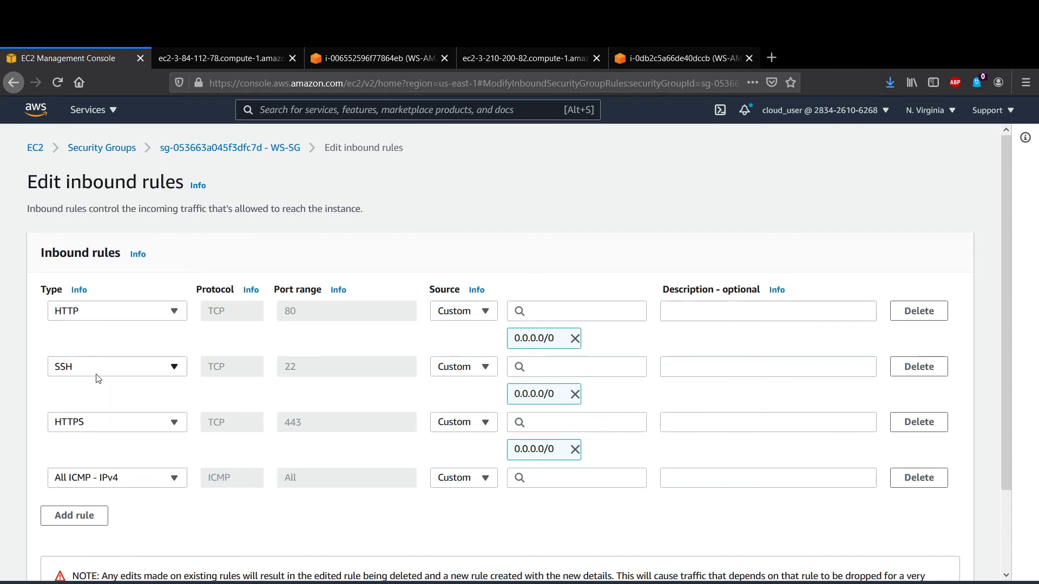
Step: Set the source of the All ICMP - IPv4 rule to the WS-SG security group itself
left_click(604, 482)
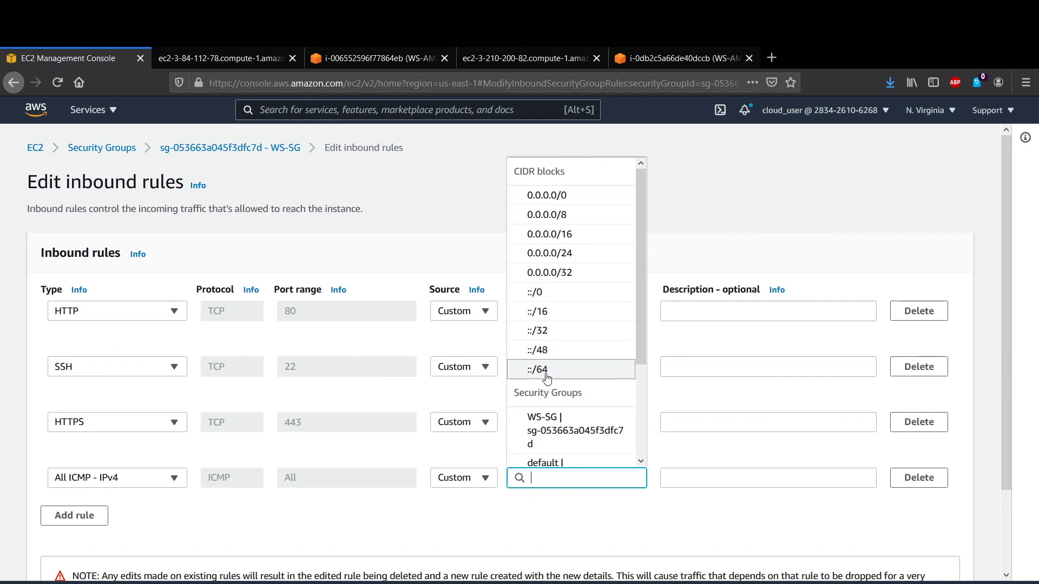
scroll(541, 403, "down", 2)
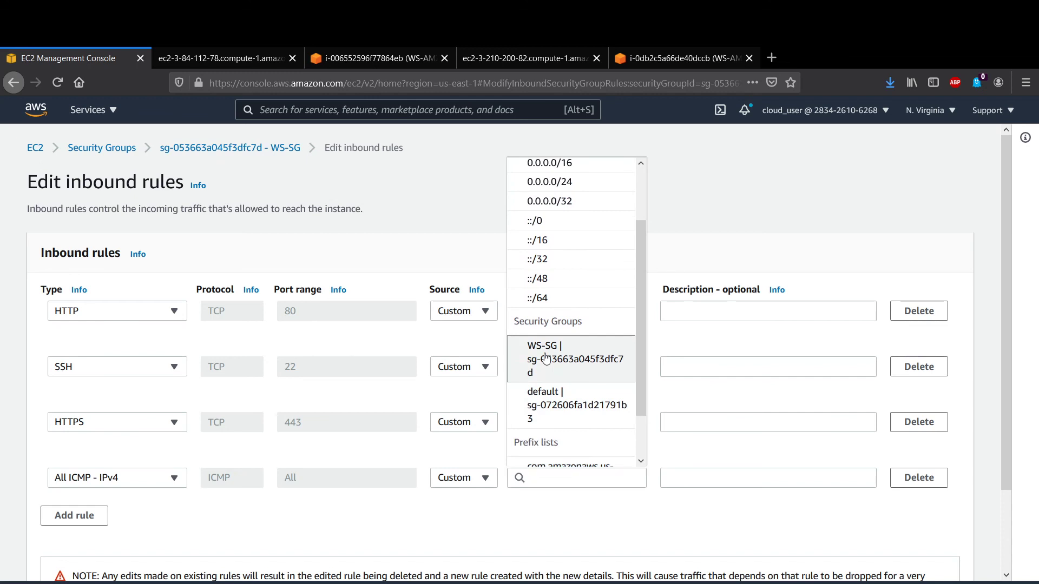
left_click(546, 358)
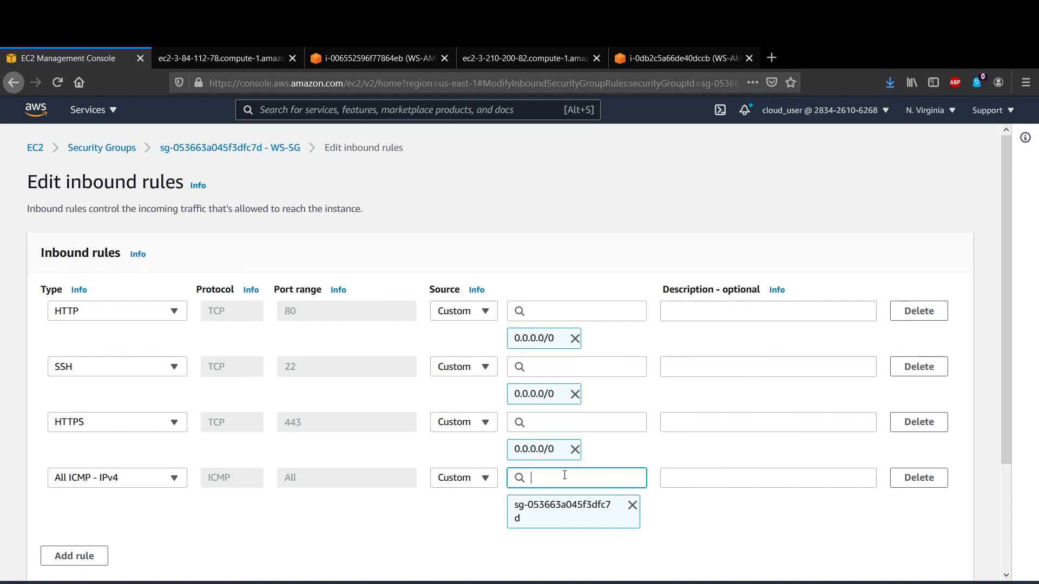
left_click_drag(515, 507, 594, 518)
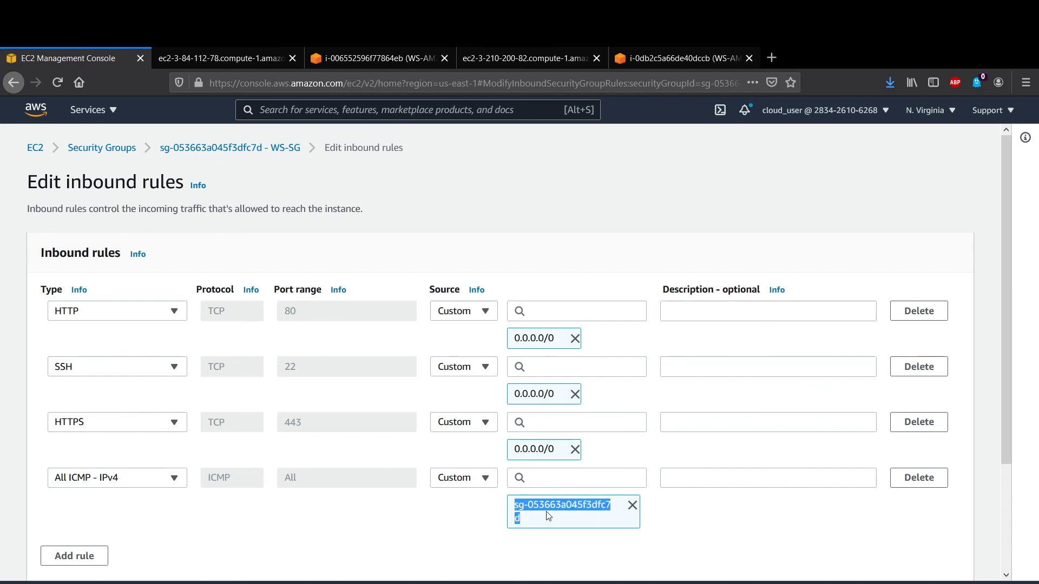
Step: Switch to the WS-AMZ2 terminal and rerun ping 10.0.1.25, leaving it running
left_click(497, 56)
left_click(270, 55)
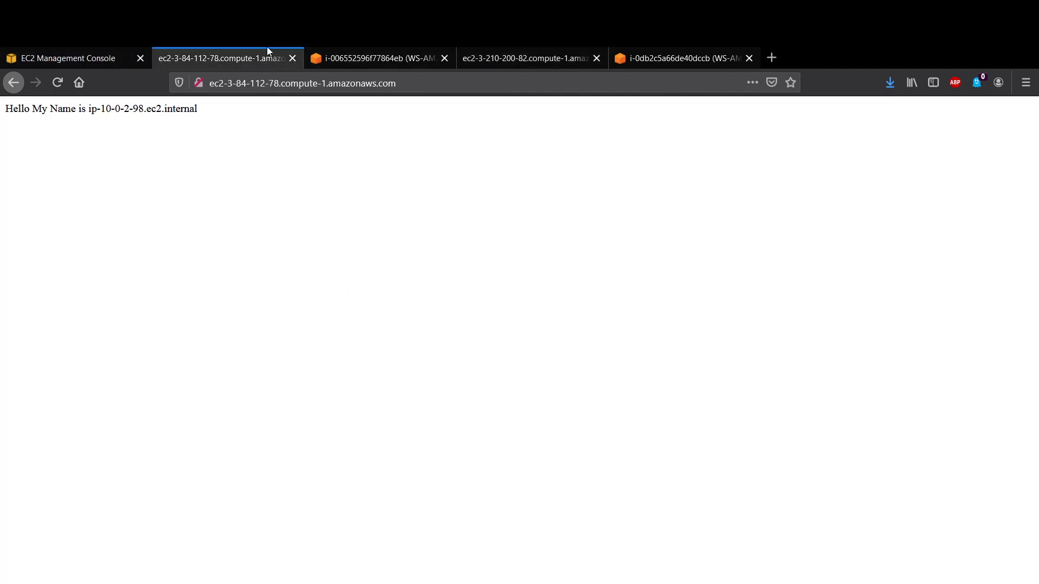
left_click(337, 55)
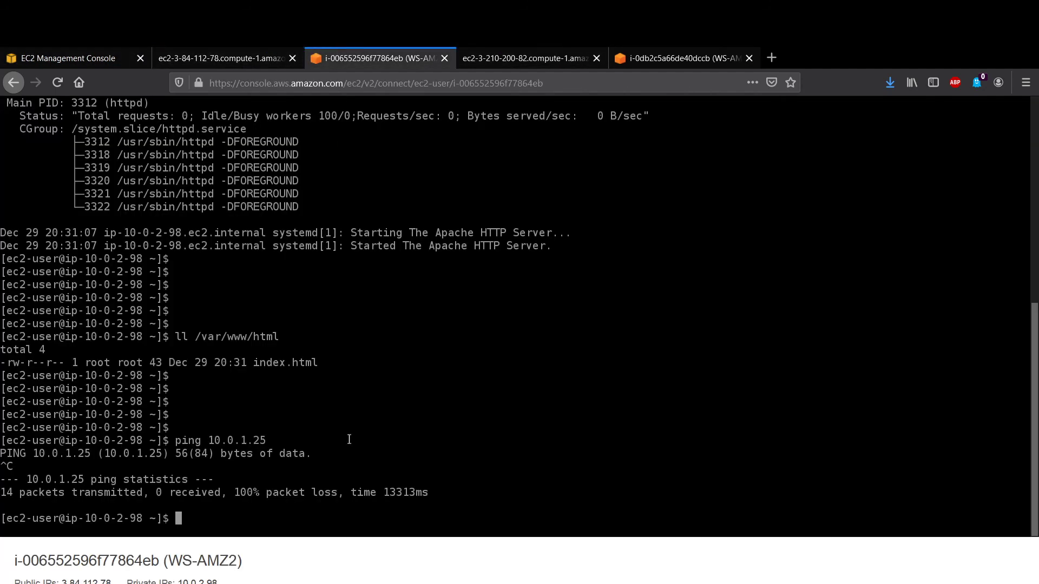
key("Return")
key("Return")
key("Return")
key("Return")
key("Up")
key("Return")
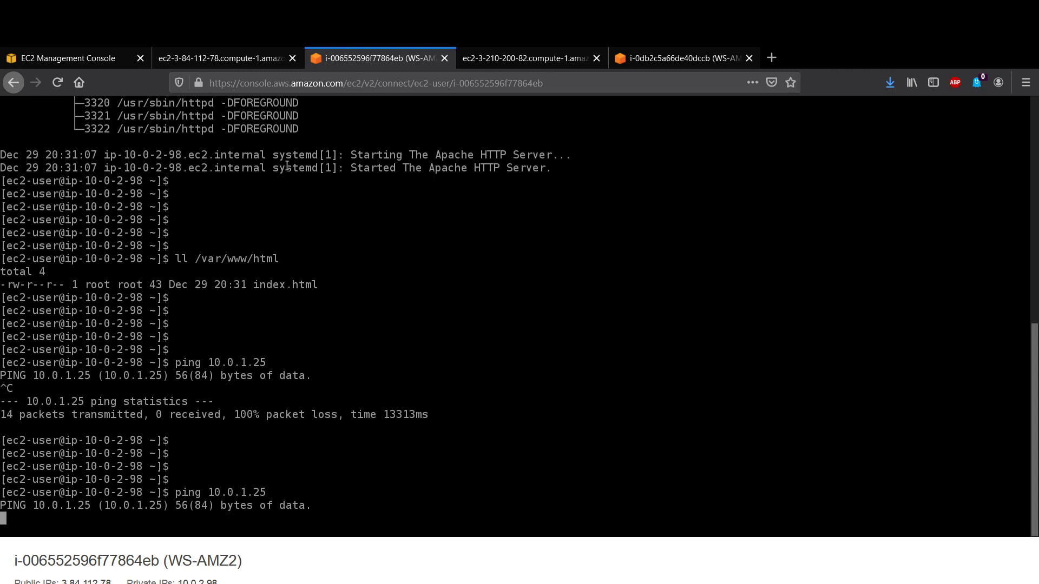
Step: Return to the EC2 console and save the edited inbound rules of WS-SG
left_click(79, 51)
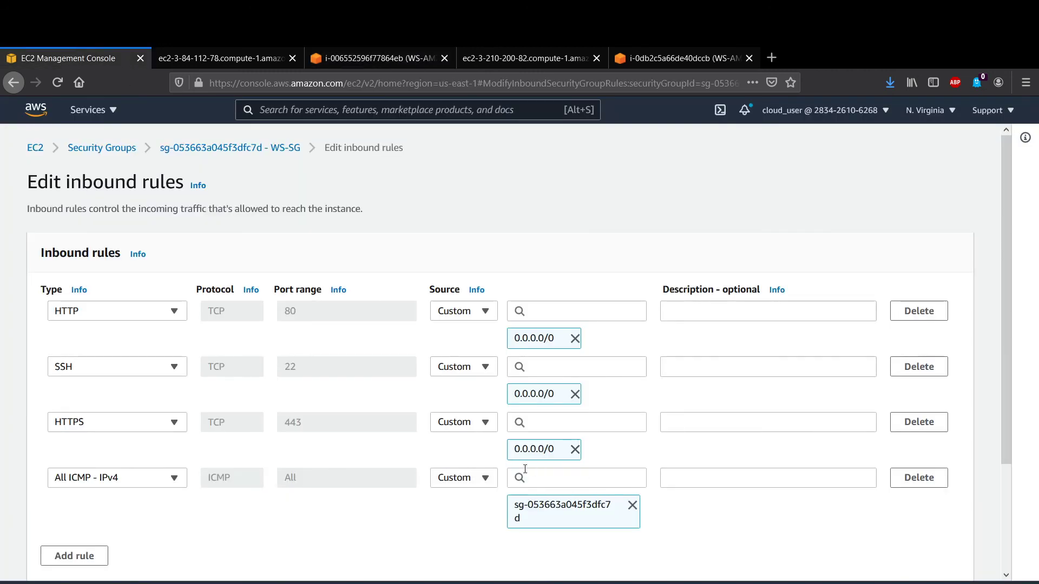
left_click(545, 481)
left_click(486, 493)
scroll(423, 560, "down", 3)
left_click(927, 560)
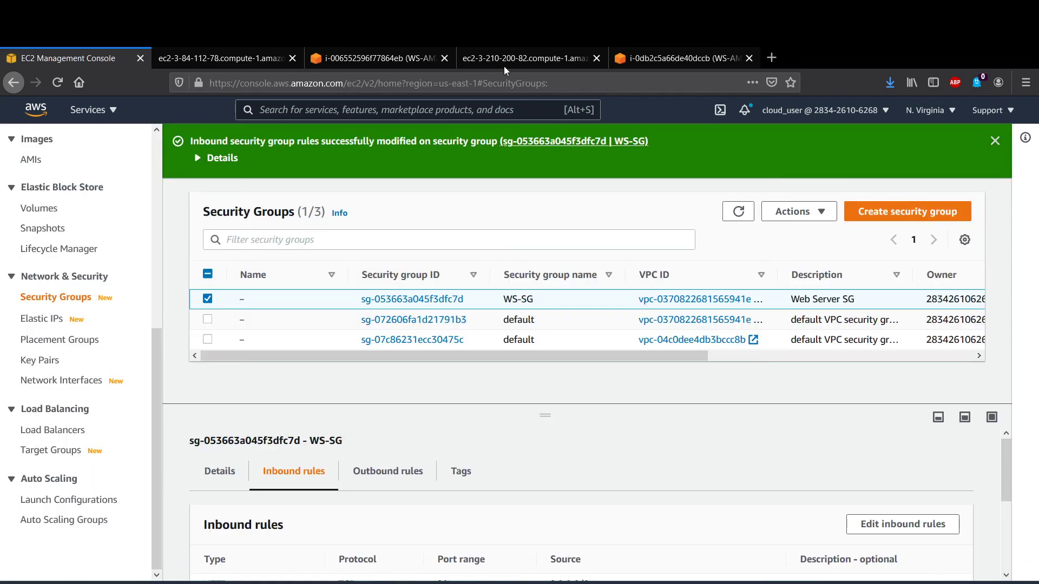
Step: Check the running ping to 10.0.1.25 in the WS-AMZ2 terminal and stop it
left_click(400, 46)
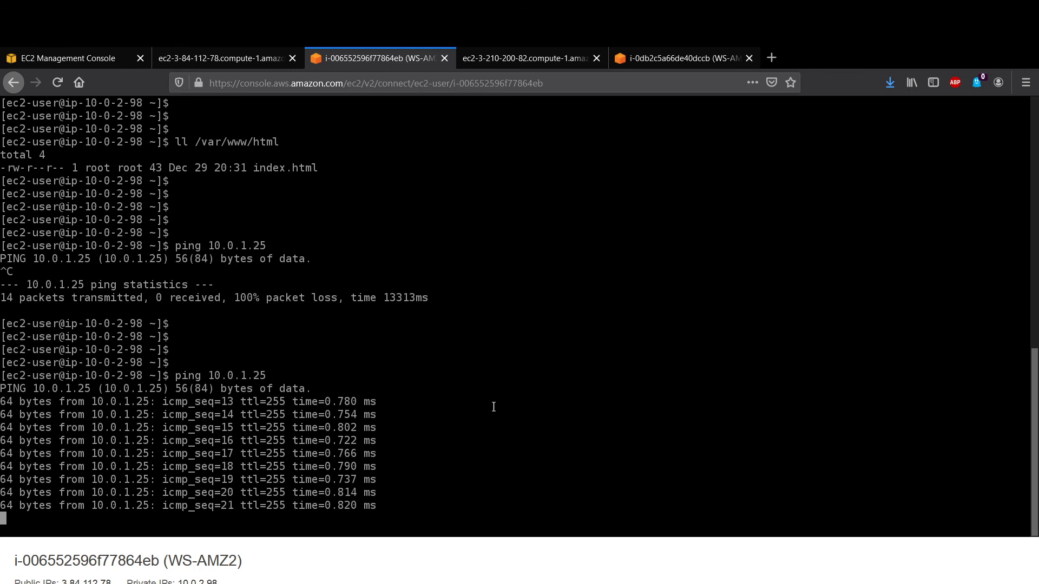
key("ctrl+c")
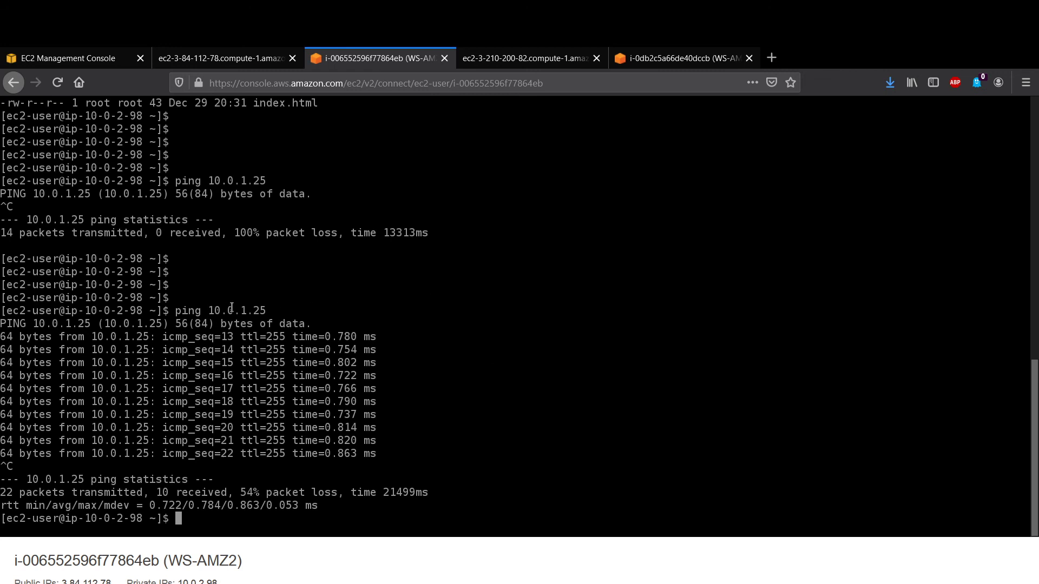
left_click_drag(4, 326, 38, 325)
Step: Review WS-SG's saved inbound rules in the EC2 console alongside the ping output in the WS-AMZ2 terminal
left_click(106, 61)
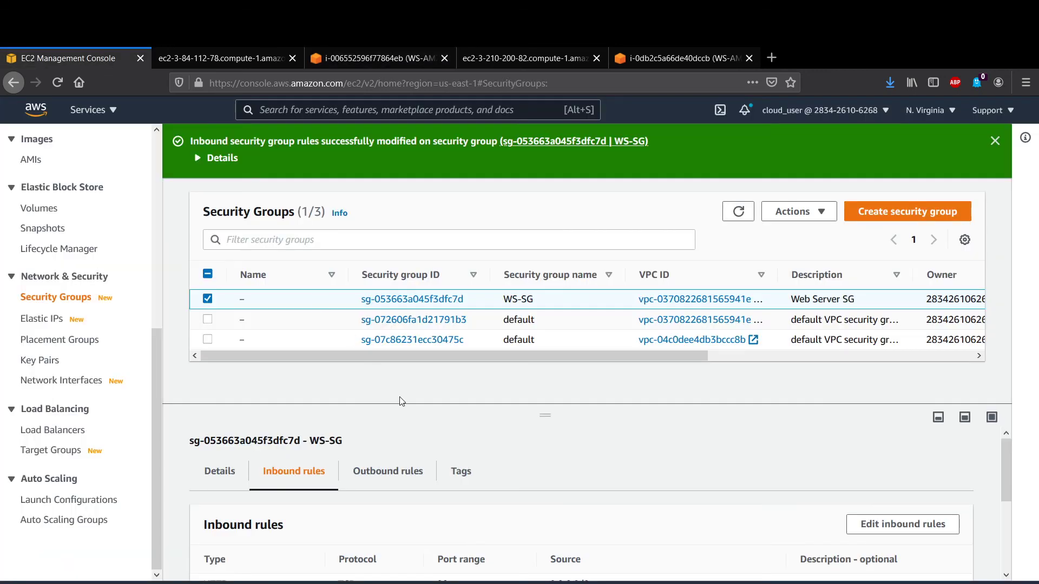
scroll(325, 520, "down", 2)
scroll(325, 519, "up", 2)
scroll(324, 521, "down", 3)
scroll(323, 523, "up", 2)
scroll(323, 523, "down", 2)
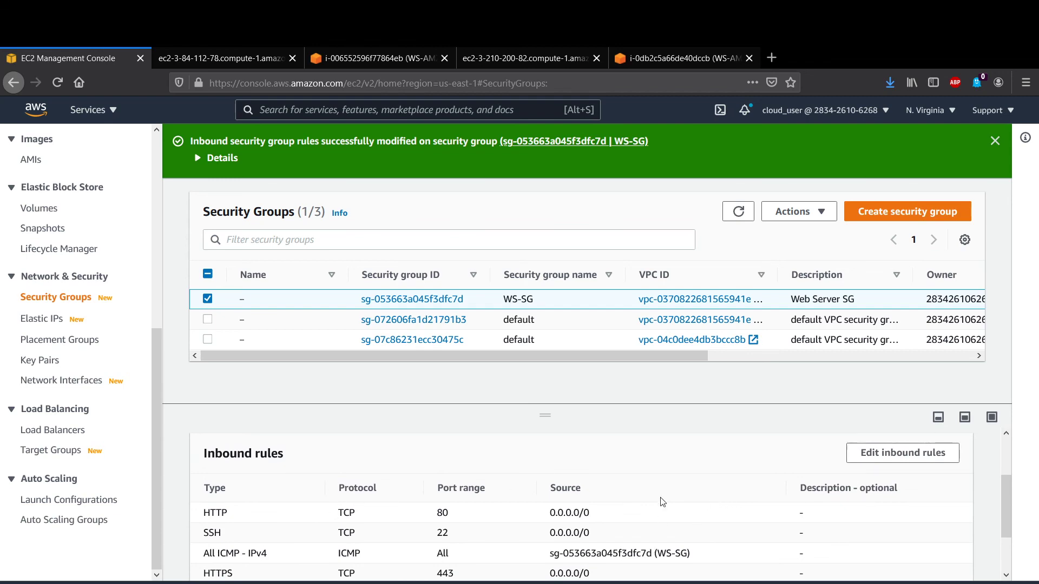
left_click(332, 48)
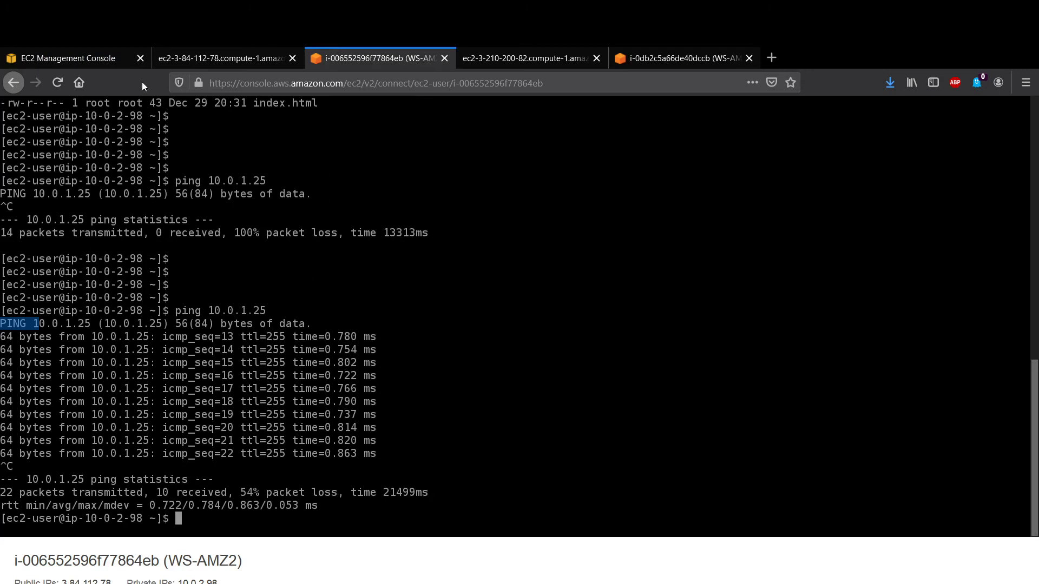
left_click(125, 63)
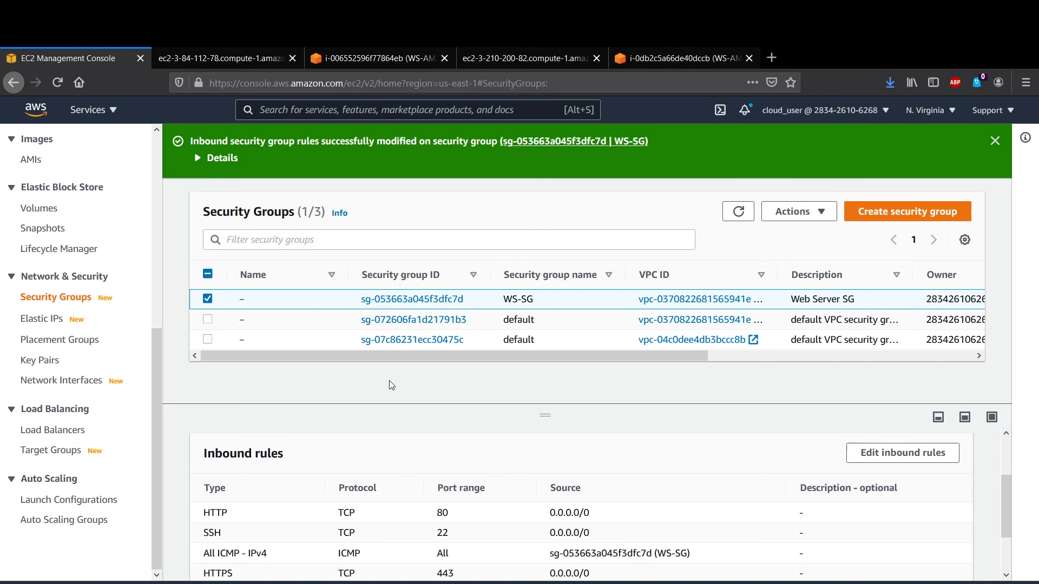
Step: Dismiss the rule update notice, return to the instances list and view WS-AMZ2's details and networking information
left_click(994, 142)
scroll(86, 222, "up", 6)
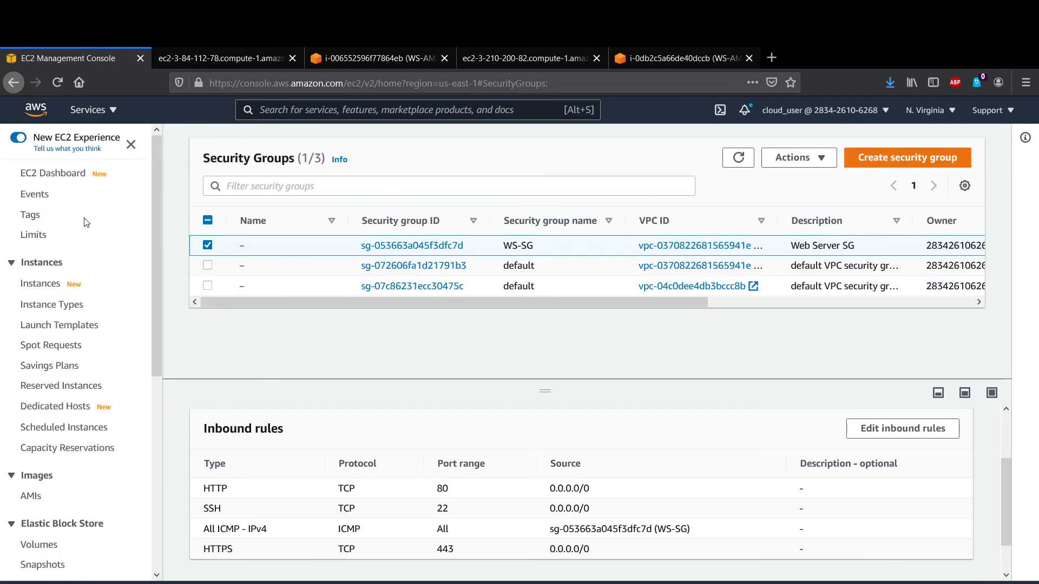
left_click(49, 278)
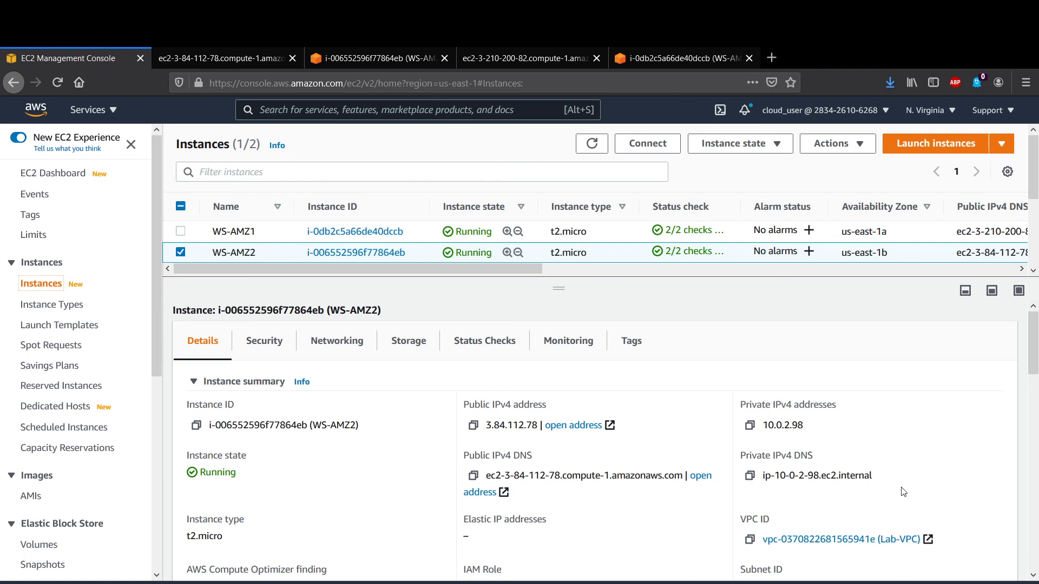
scroll(877, 441, "down", 3)
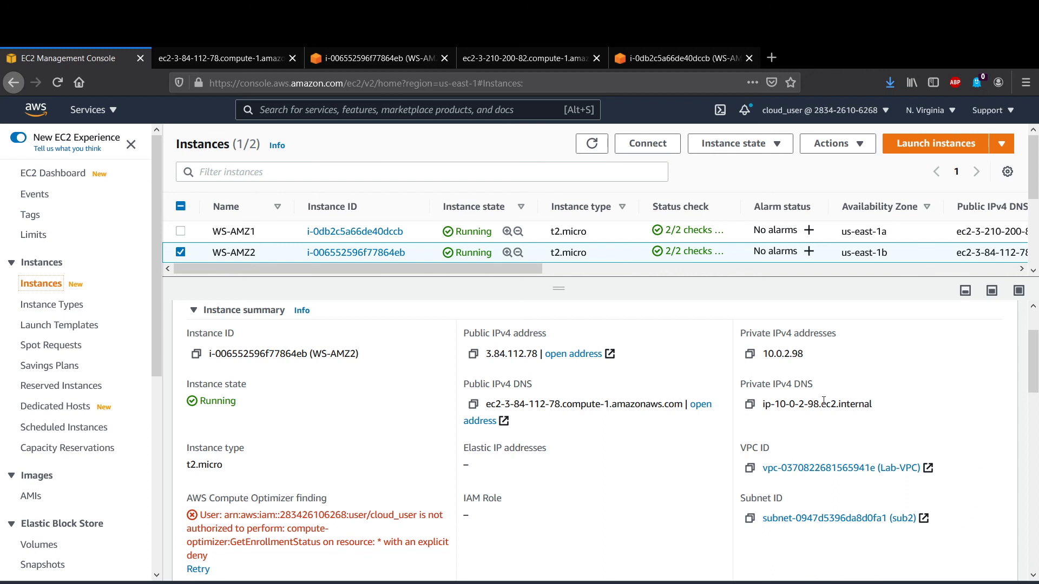
scroll(631, 400, "up", 3)
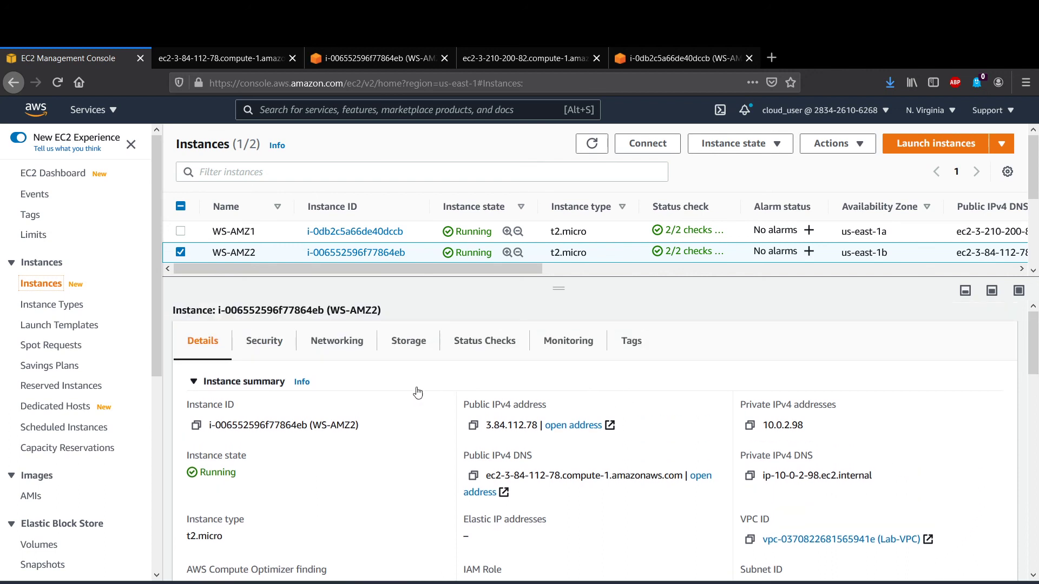
left_click(345, 353)
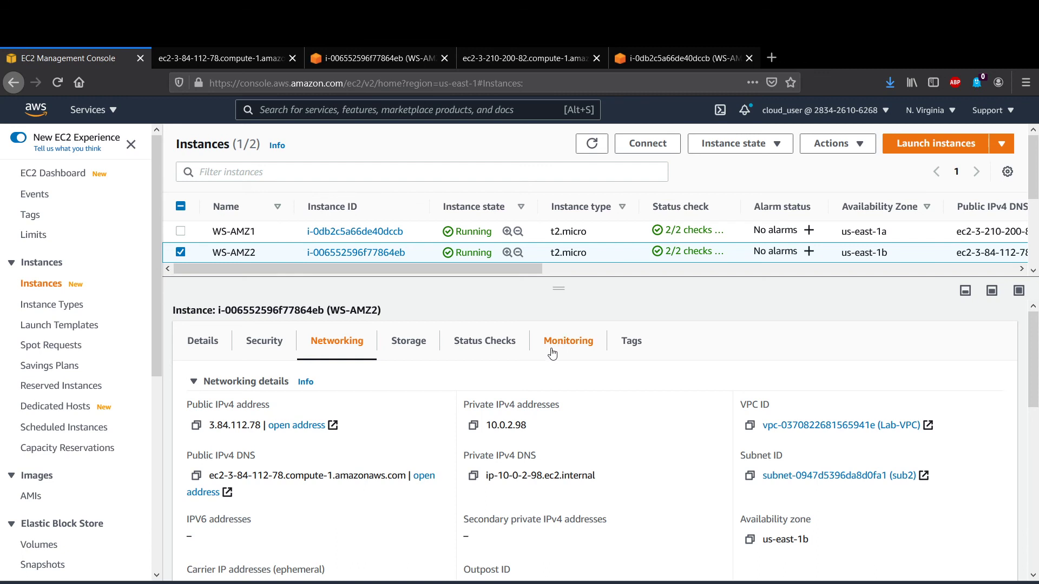
Step: Compare the web pages served by WS-AMZ2 and WS-AMZ1
left_click(185, 53)
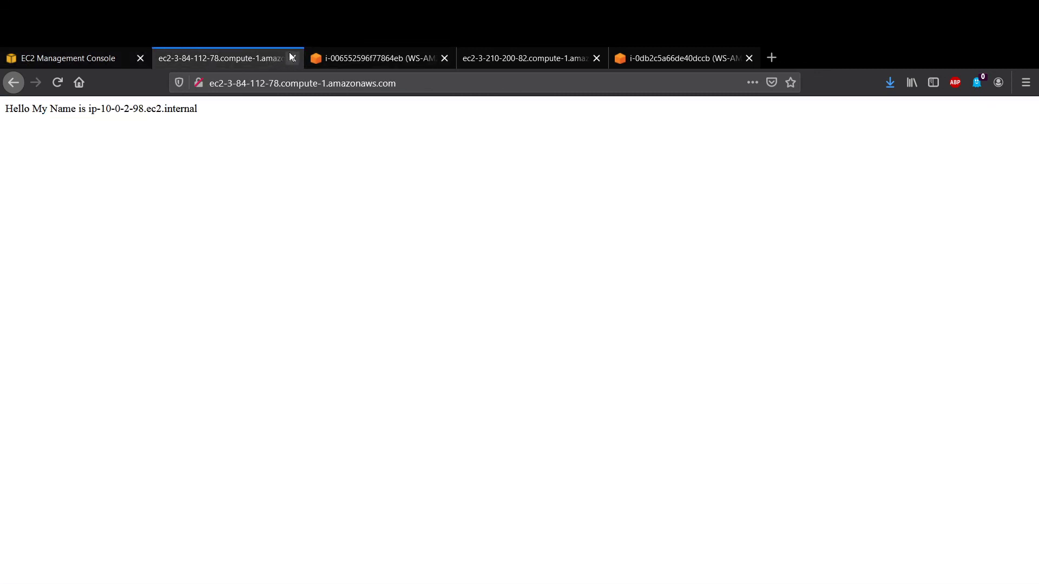
left_click(490, 48)
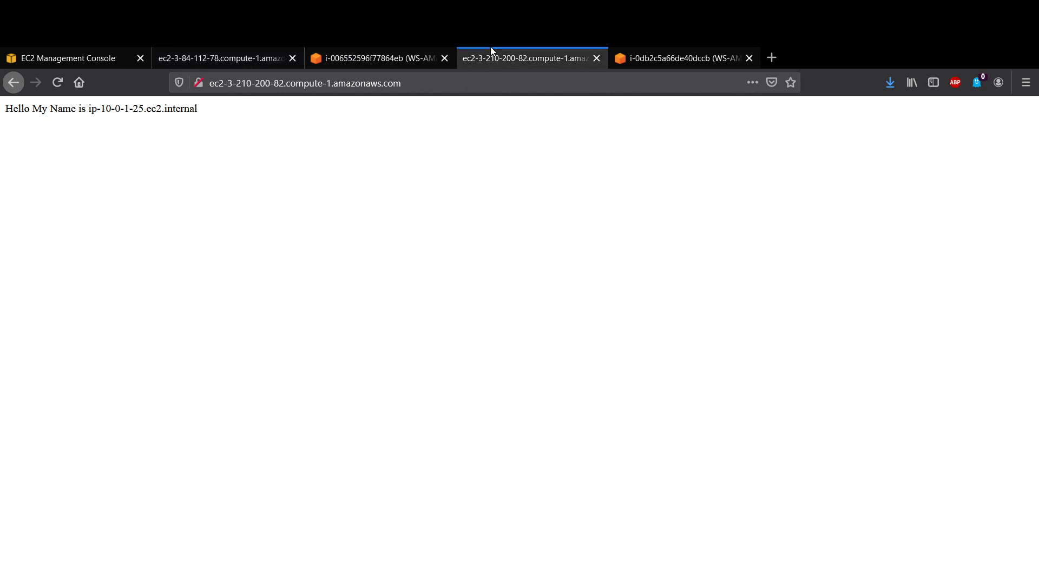
left_click(252, 47)
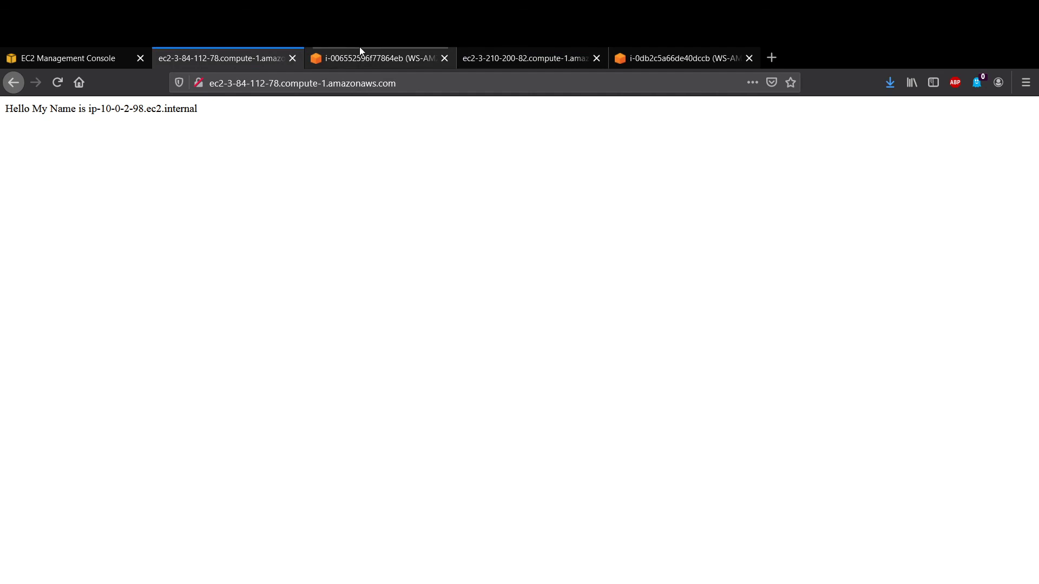
left_click(464, 50)
left_click(259, 61)
Step: Return to the EC2 console and examine WS-AMZ2's monitoring charts, starting with CPU utilization
left_click(90, 51)
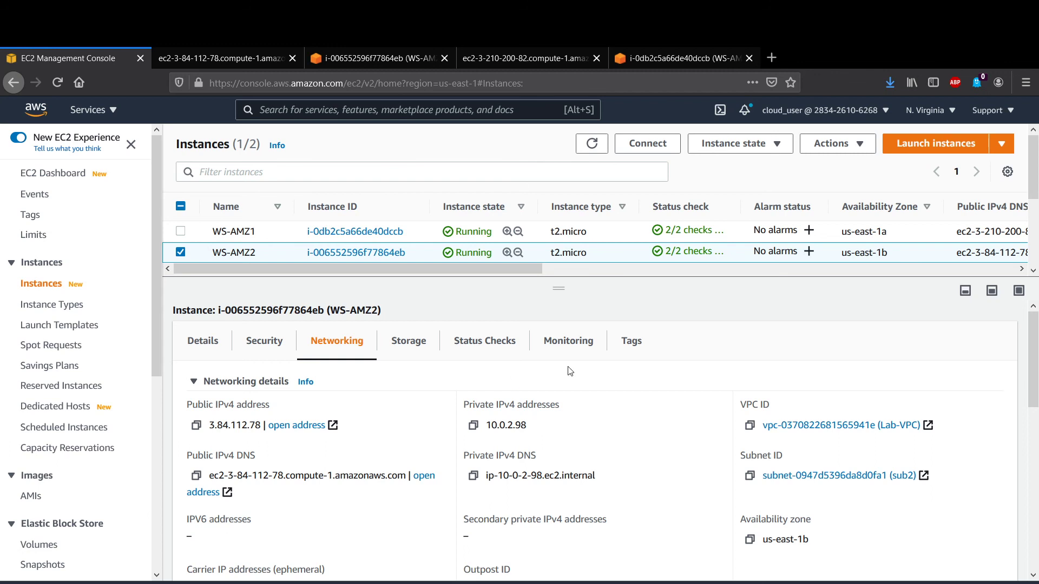
left_click(581, 344)
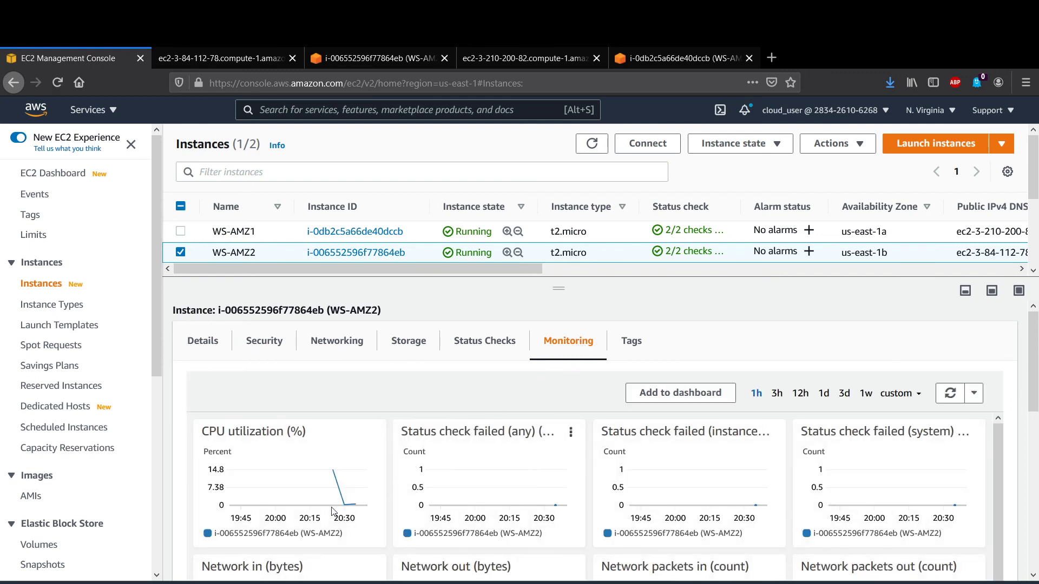
scroll(332, 511, "down", 1)
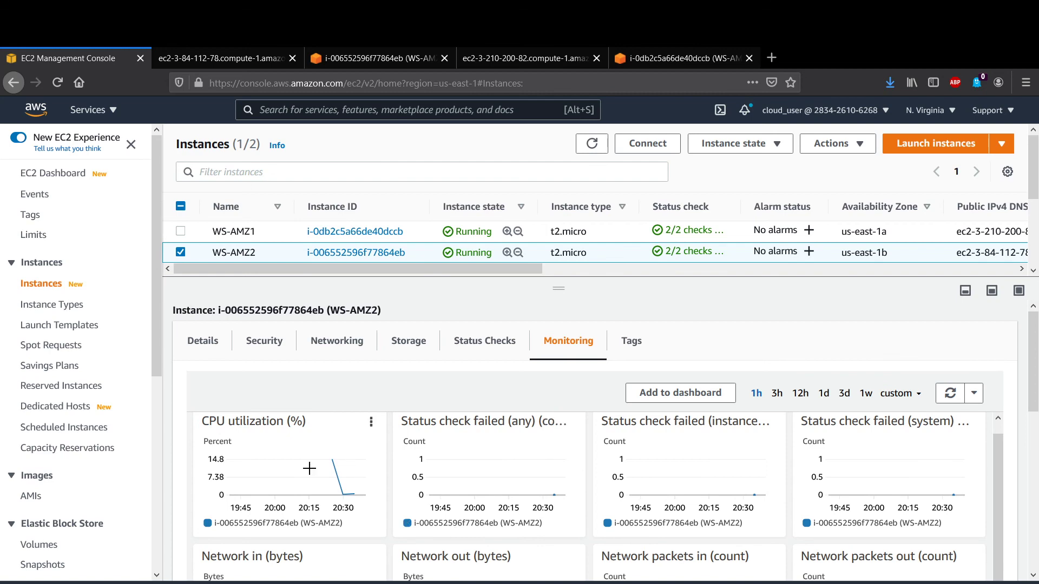
Step: Examine WS-AMZ2's remaining monitoring charts, covering status checks, network traffic, disk reads and writes, and CPU credit usage and balance
scroll(310, 469, "down", 5)
scroll(483, 434, "down", 1)
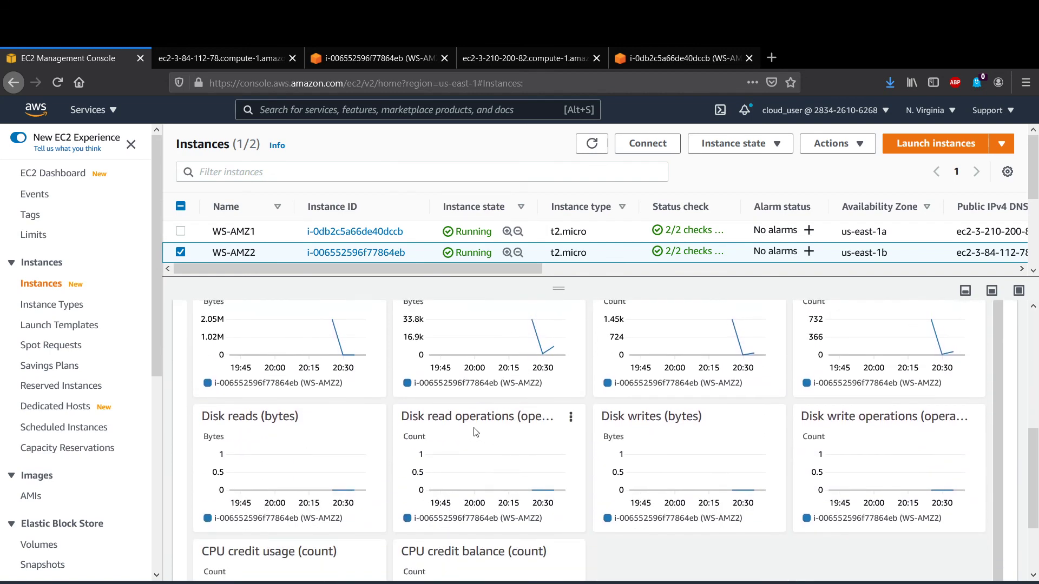
scroll(483, 434, "up", 4)
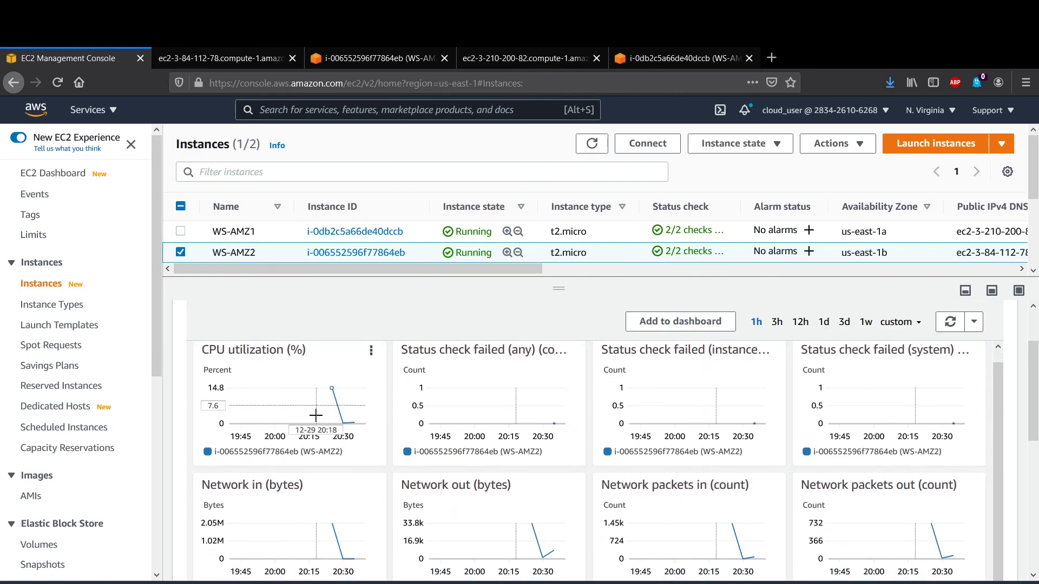
scroll(415, 505, "down", 4)
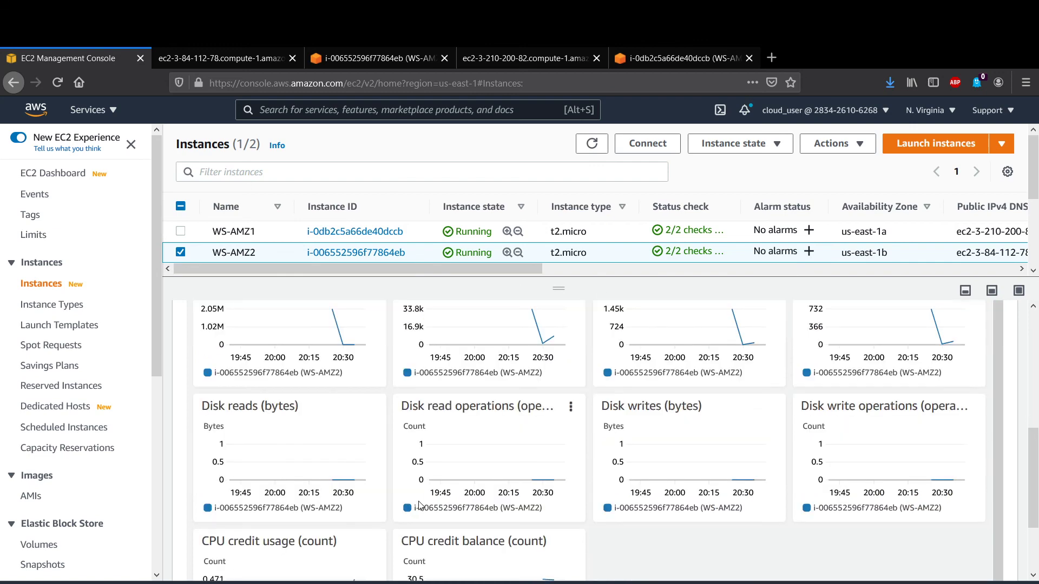
scroll(416, 505, "down", 2)
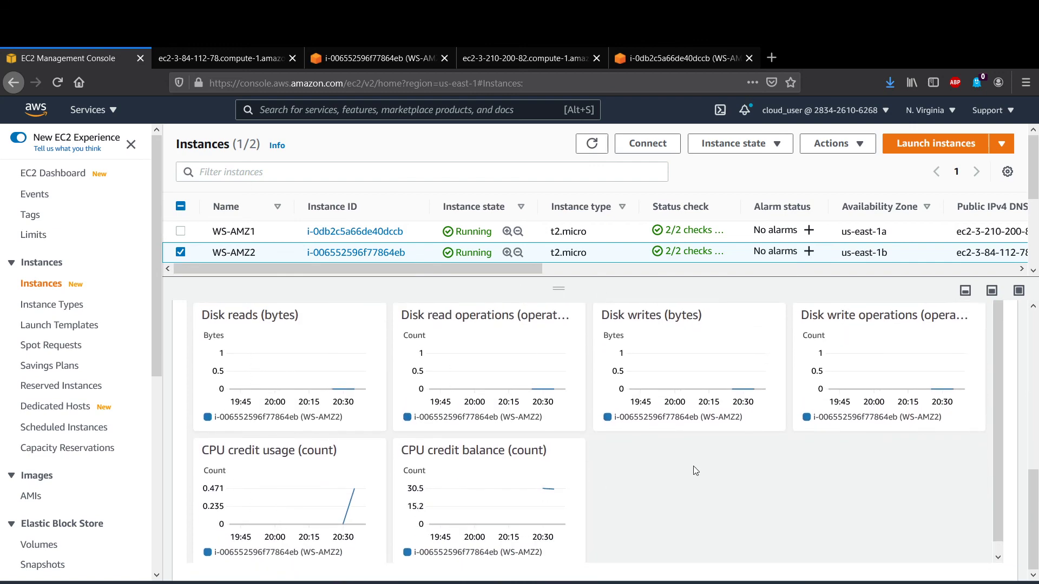
scroll(695, 469, "up", 6)
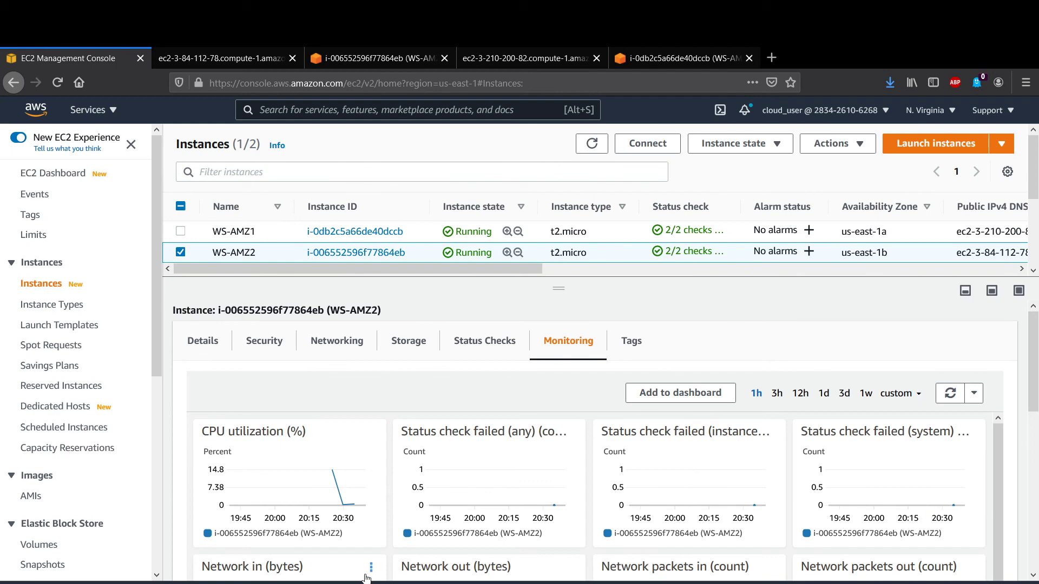
scroll(481, 377, "down", 4)
scroll(480, 377, "up", 4)
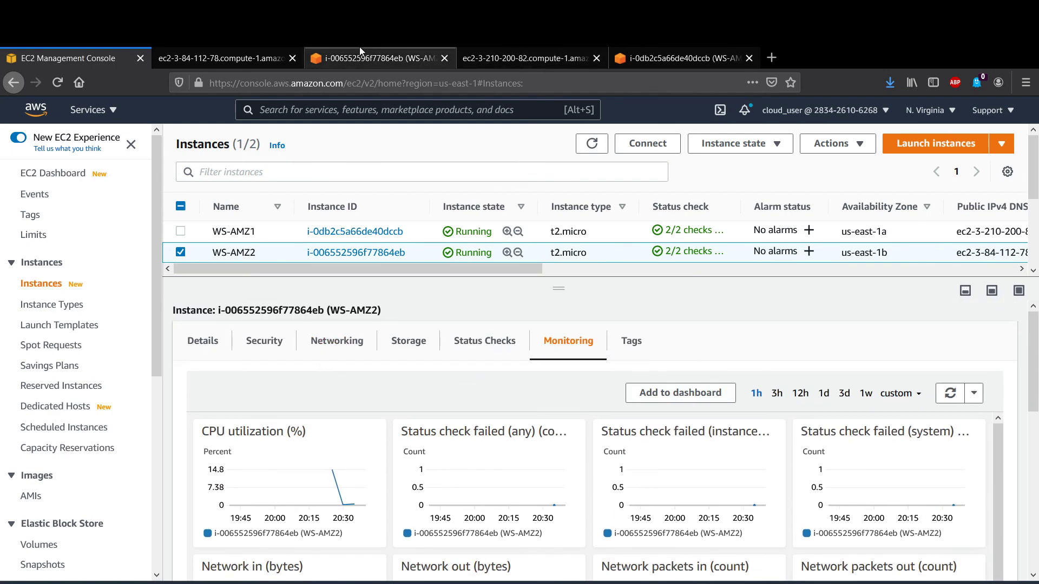
Step: Add WS-AMZ1 to the instance selection to view the monitoring charts of both web servers together
left_click(181, 232)
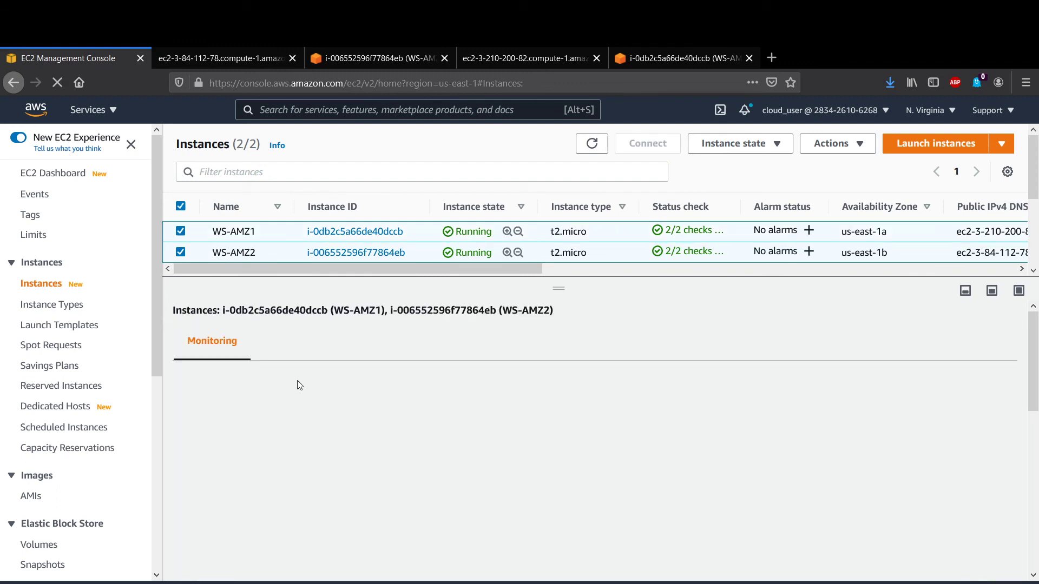